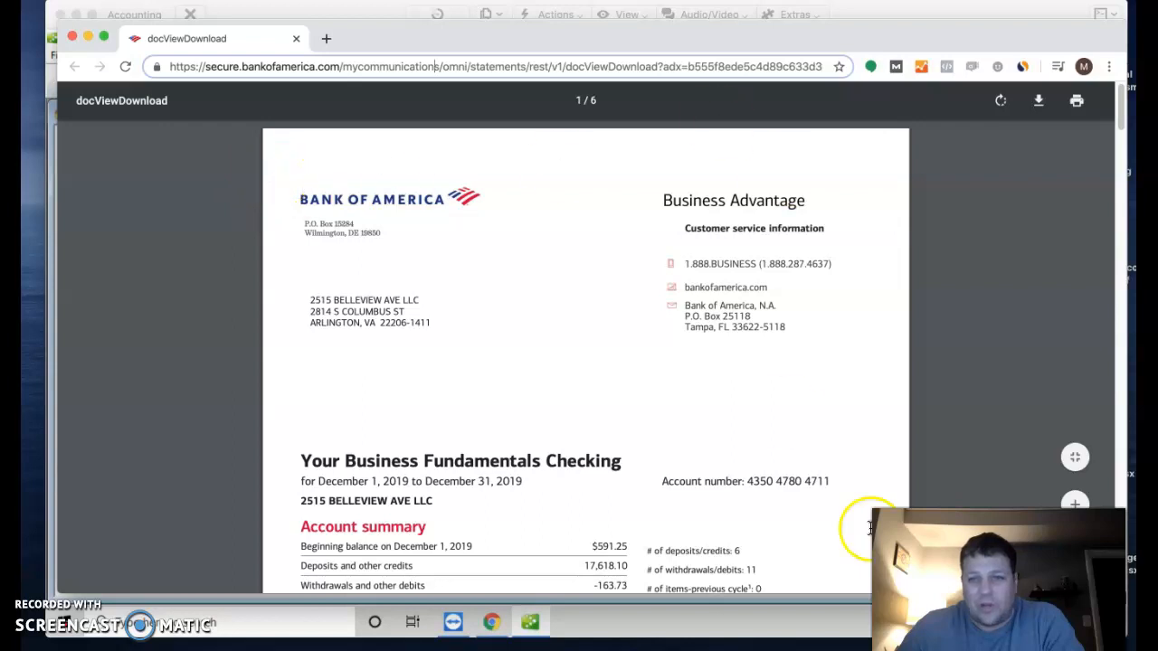
# Step: Find the $17,974.29 ending balance dated December 31, 2019 on the statement, then move Chrome aside
pyautogui.scroll(-4, 201, 301)
pyautogui.scroll(-1, 201, 300)
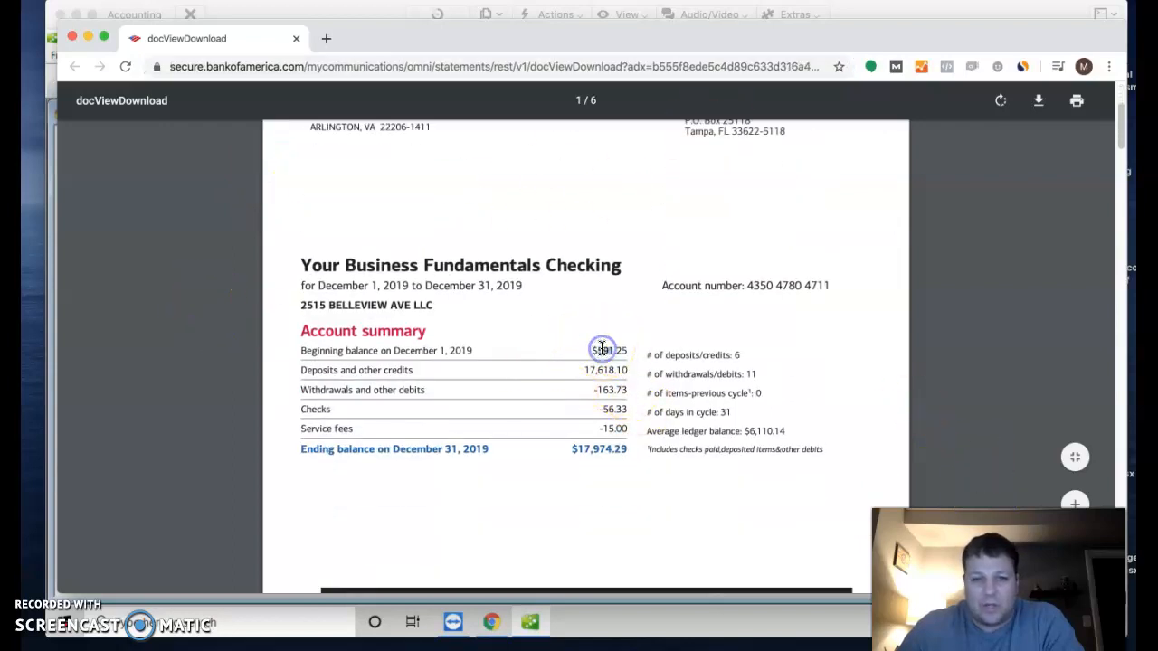
pyautogui.moveTo(600, 483); pyautogui.dragTo(638, 455)
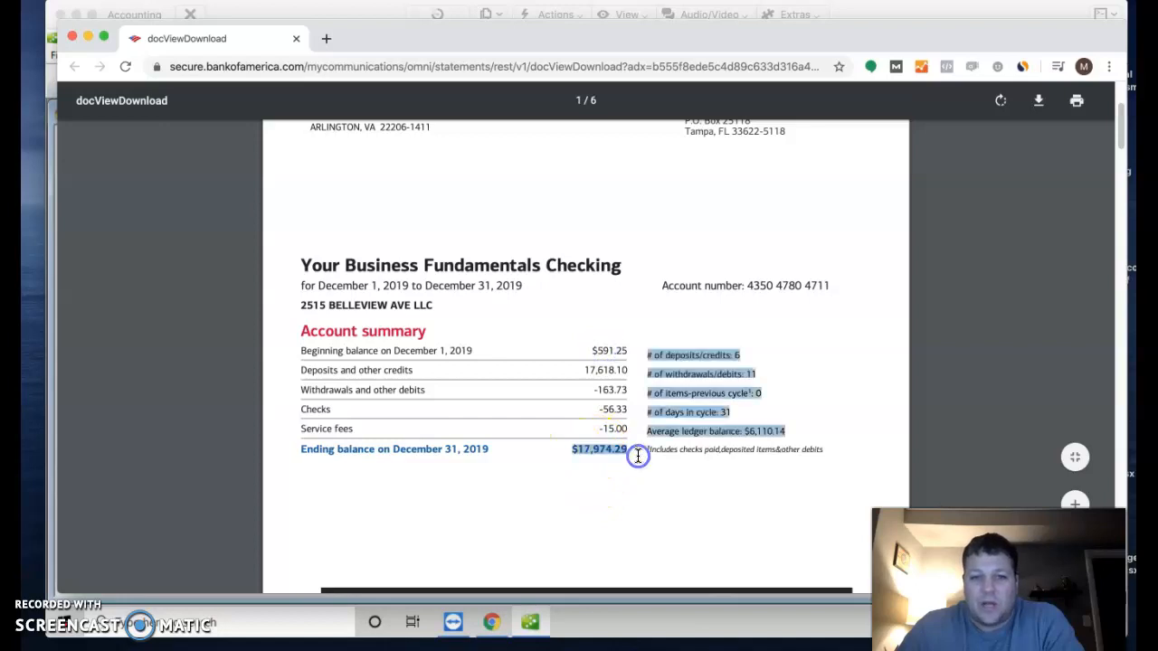
pyautogui.click(580, 457)
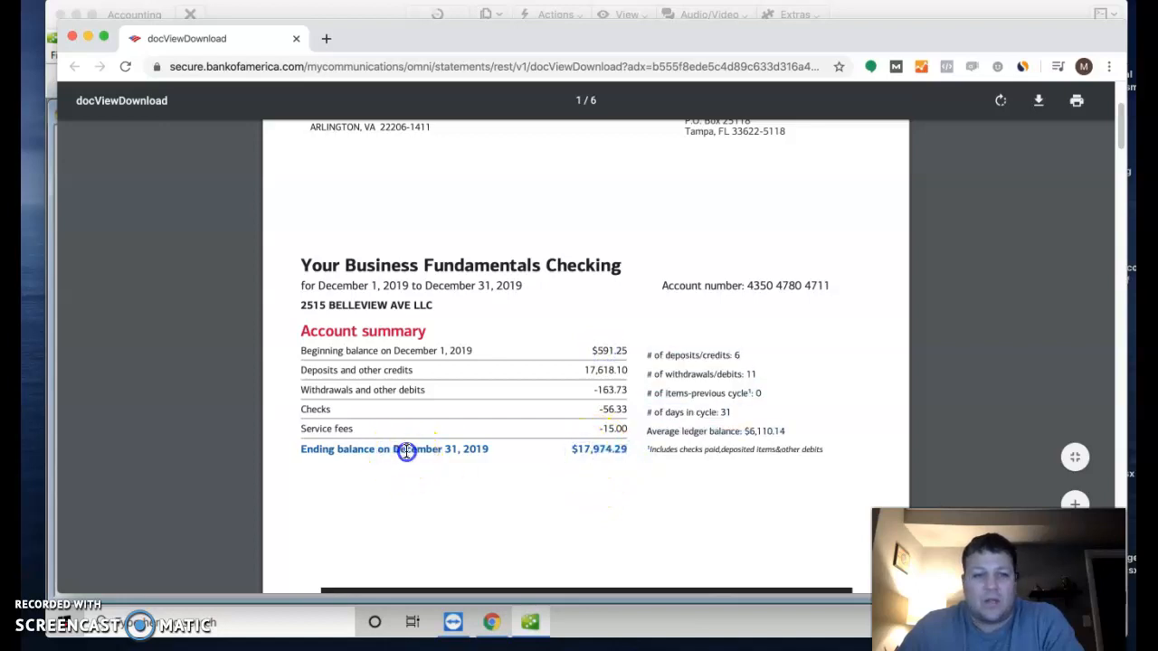
pyautogui.moveTo(407, 453); pyautogui.dragTo(519, 456)
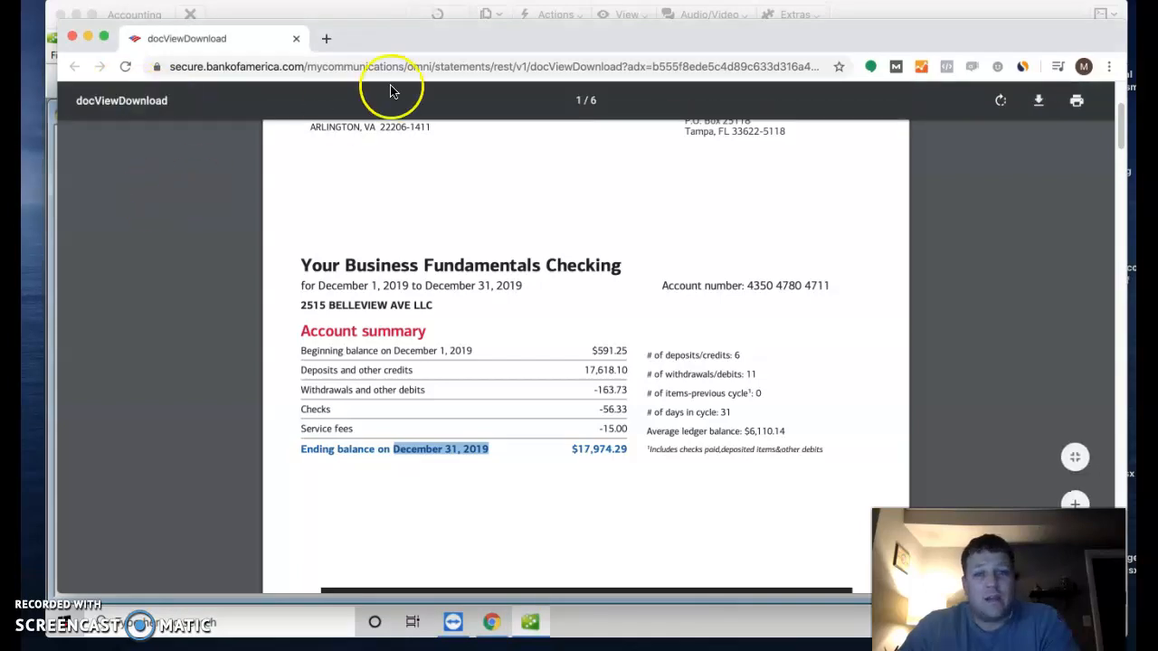
pyautogui.moveTo(646, 39); pyautogui.dragTo(0, 159)
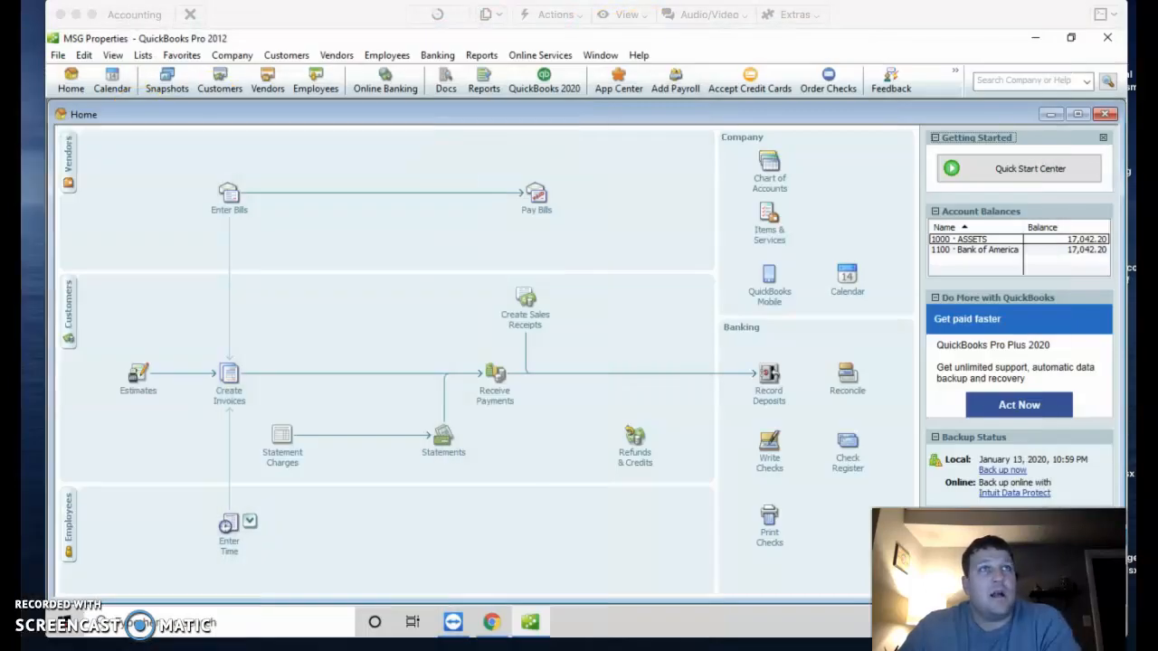
# Step: Bring QuickBooks forward and start a reconciliation from the Banking menu
pyautogui.moveTo(338, 14)
pyautogui.mouseDown()
pyautogui.moveTo(328, 26)
pyautogui.moveTo(329, 12)
pyautogui.mouseUp()
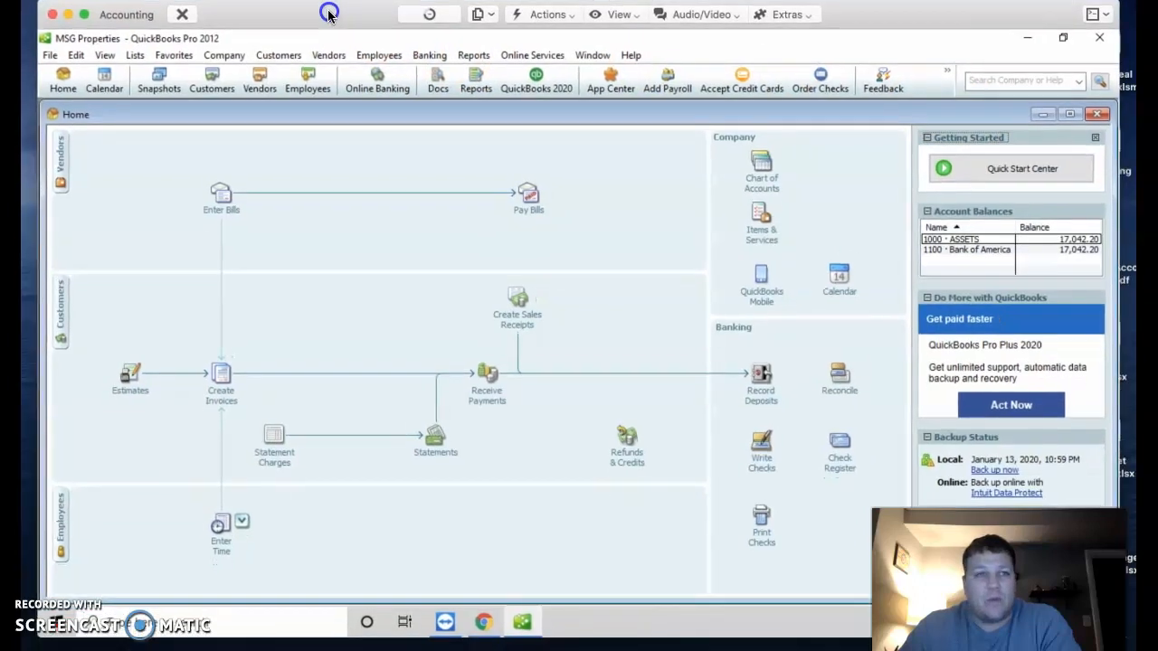
pyautogui.click(430, 56)
pyautogui.moveTo(461, 215)
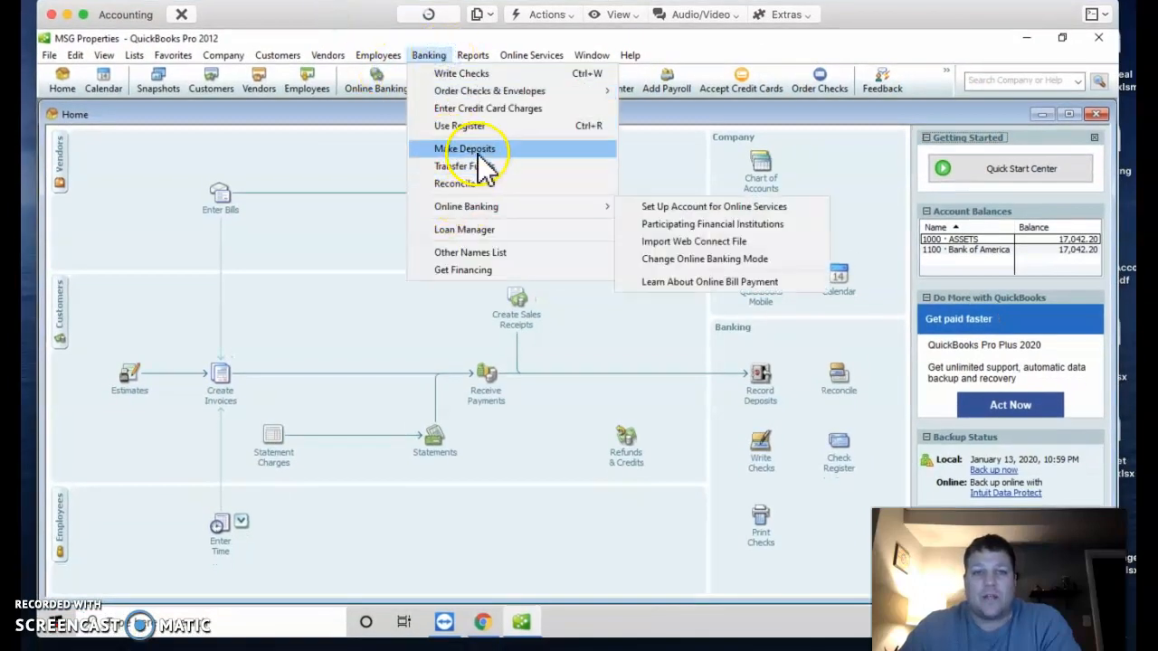
pyautogui.click(478, 186)
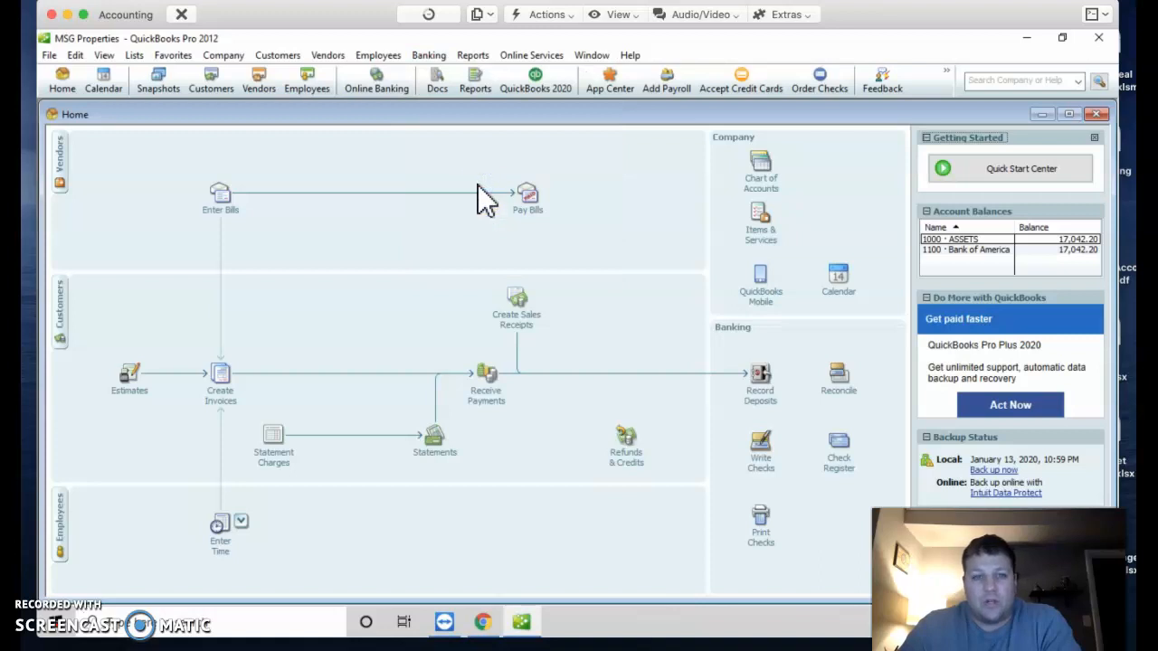
# Step: Choose the 1100 · Bank of America account and a 12/31/2019 statement date in Begin Reconciliation
pyautogui.click(454, 192)
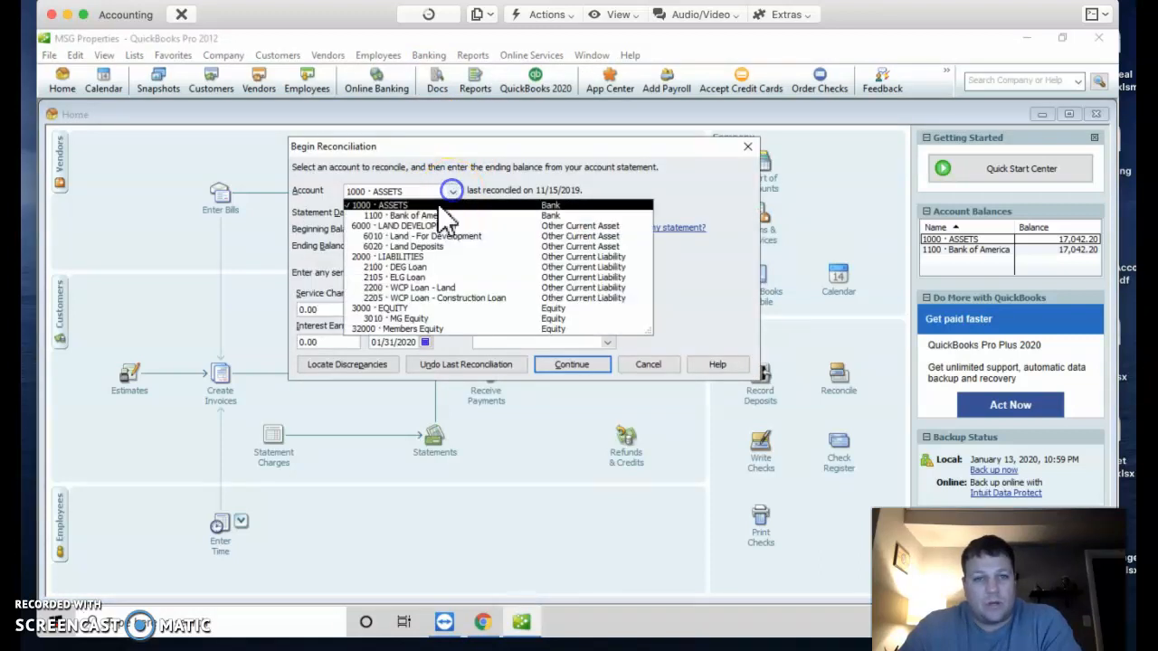
pyautogui.click(424, 209)
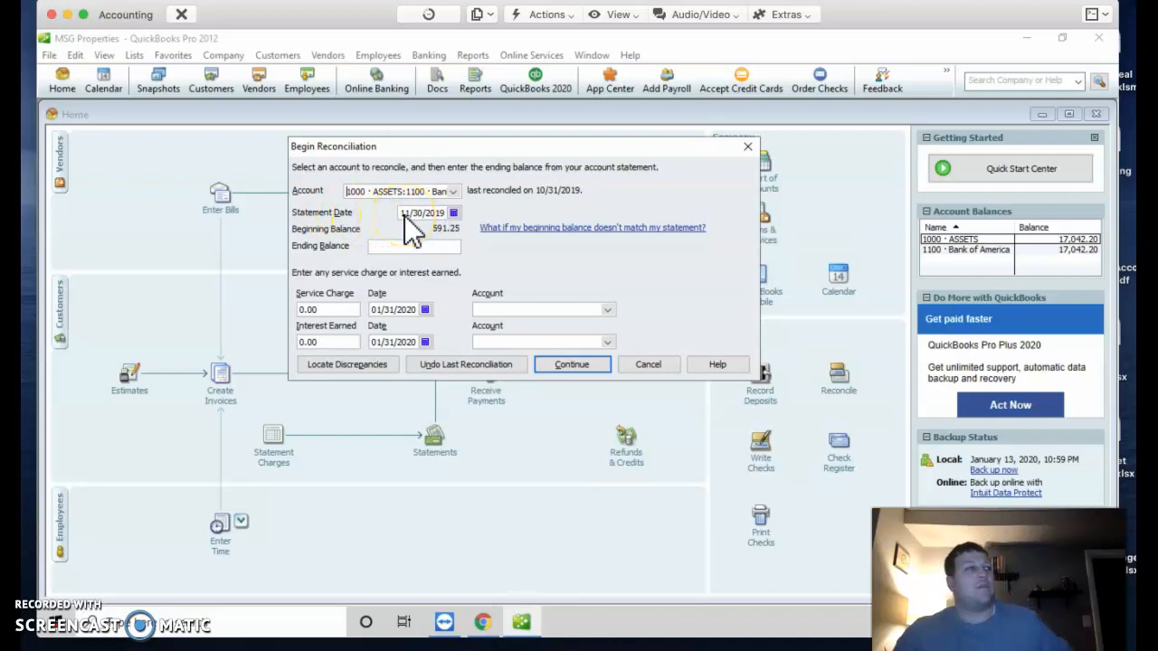
pyautogui.click(441, 216)
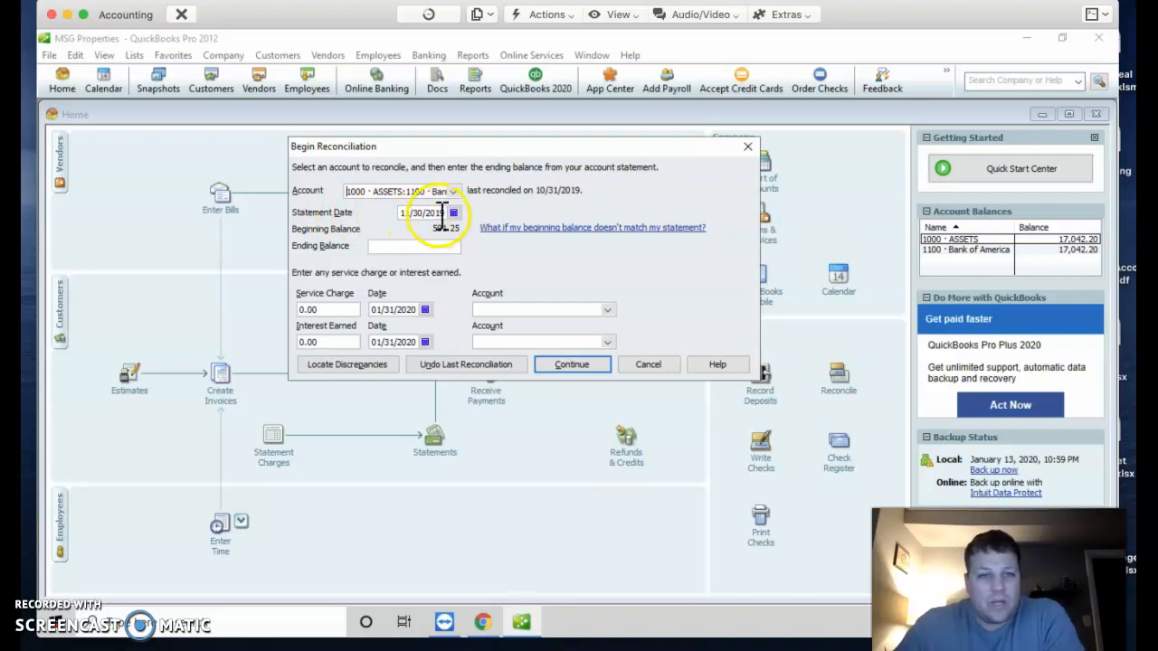
pyautogui.click(454, 213)
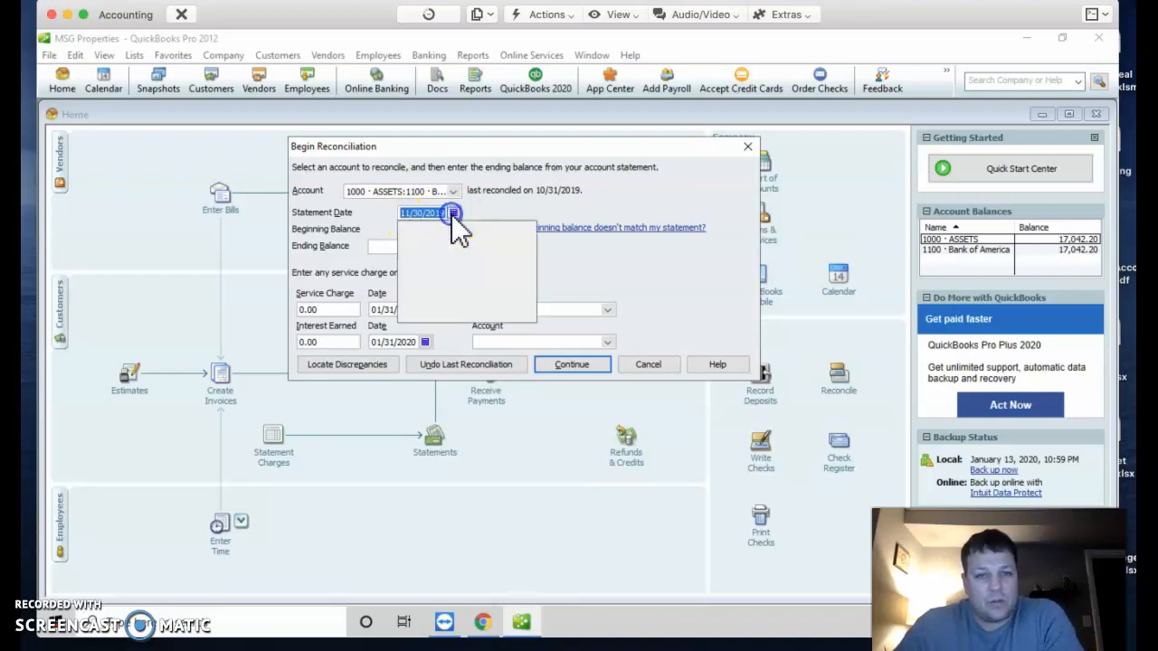
pyautogui.click(530, 229)
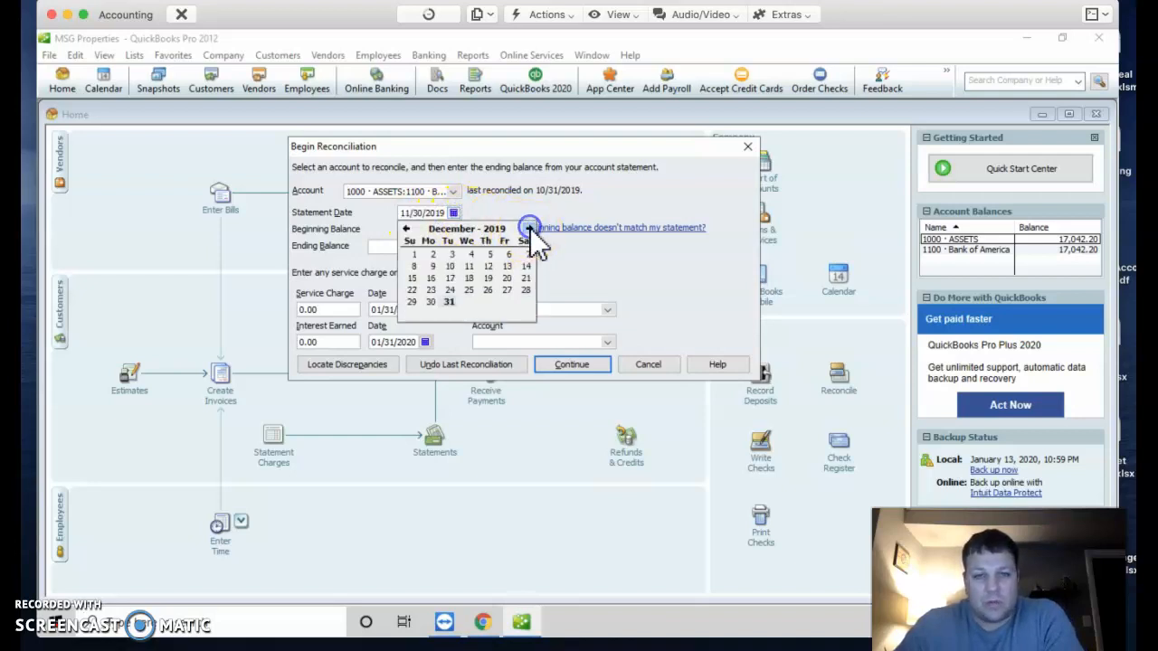
pyautogui.click(451, 305)
pyautogui.click(434, 247)
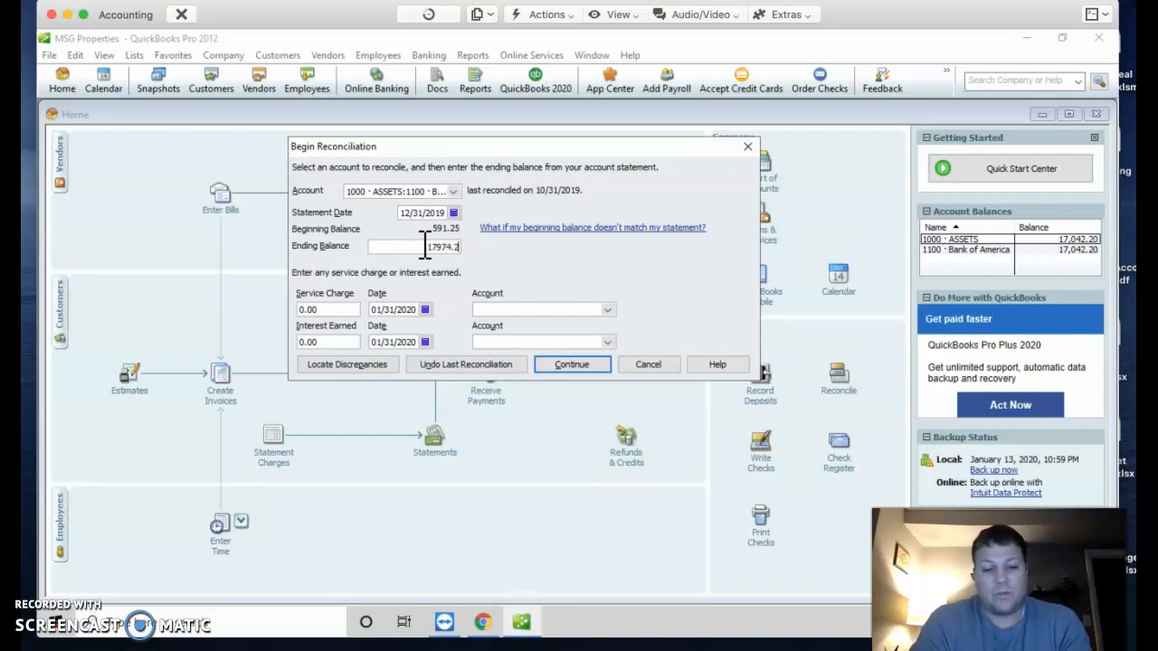
# Step: Enter the 17974.29 ending balance and continue to the Reconcile window
pyautogui.write('5')
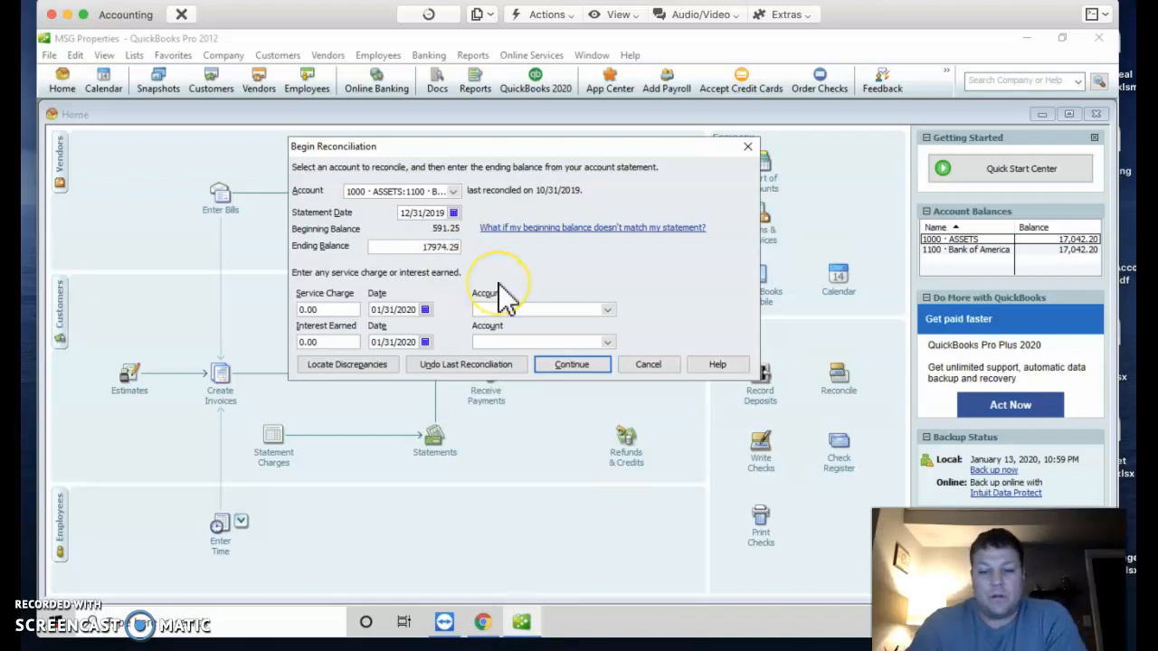
pyautogui.moveTo(499, 148)
pyautogui.mouseDown()
pyautogui.moveTo(508, 186)
pyautogui.moveTo(500, 165)
pyautogui.mouseUp()
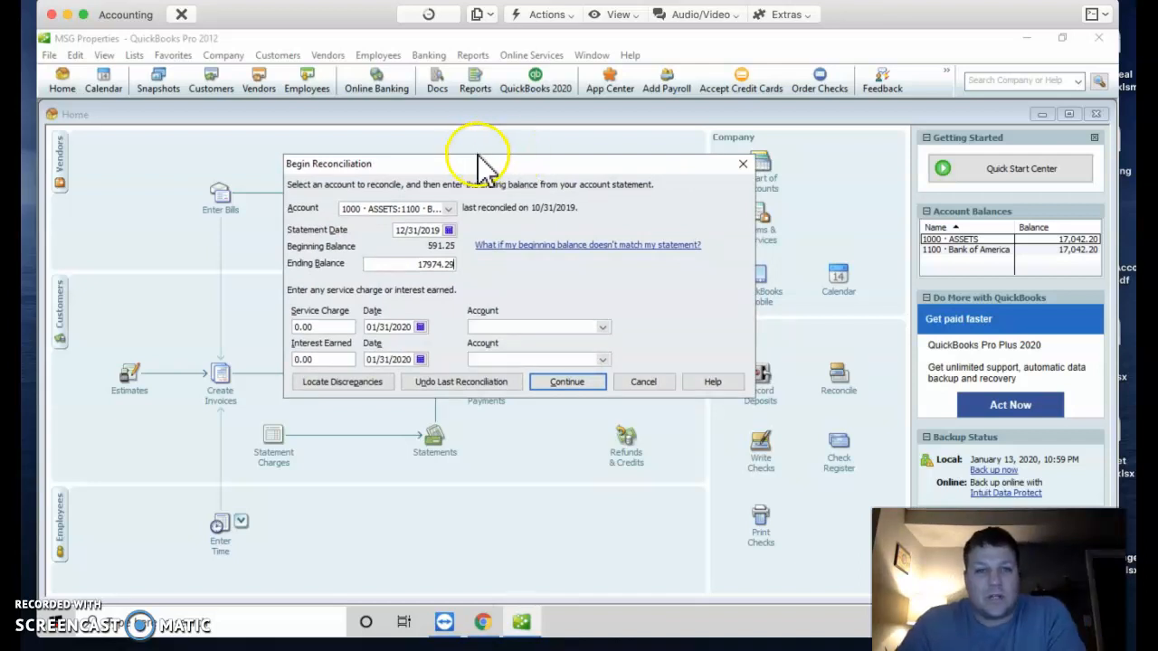
pyautogui.moveTo(476, 165); pyautogui.dragTo(445, 161)
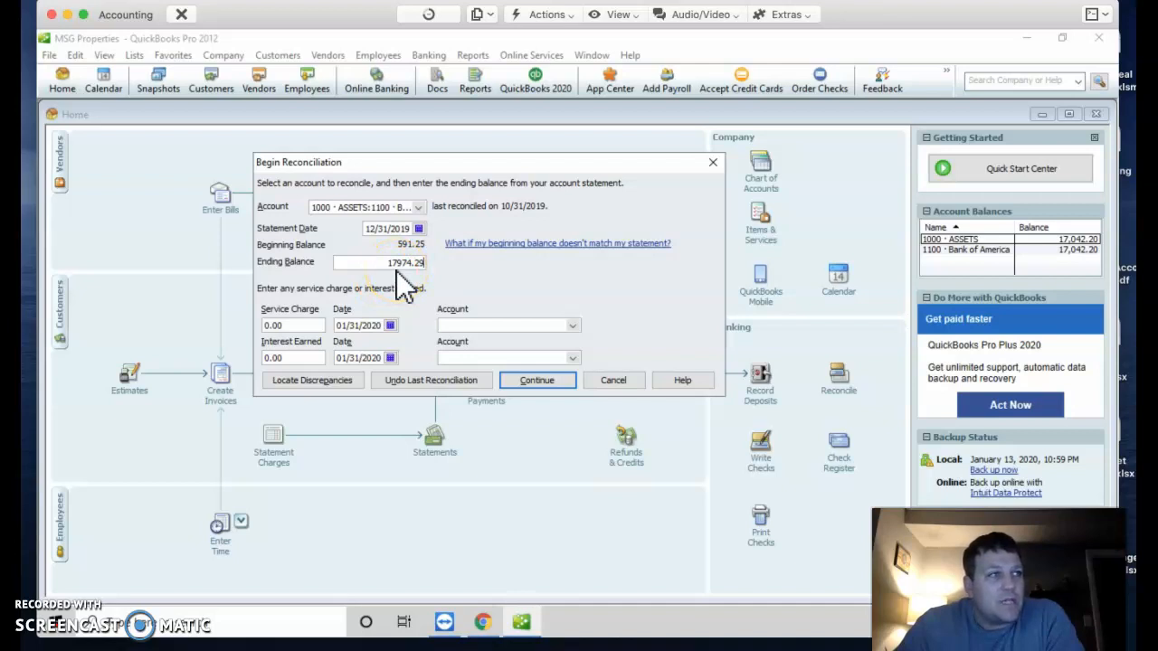
pyautogui.click(537, 381)
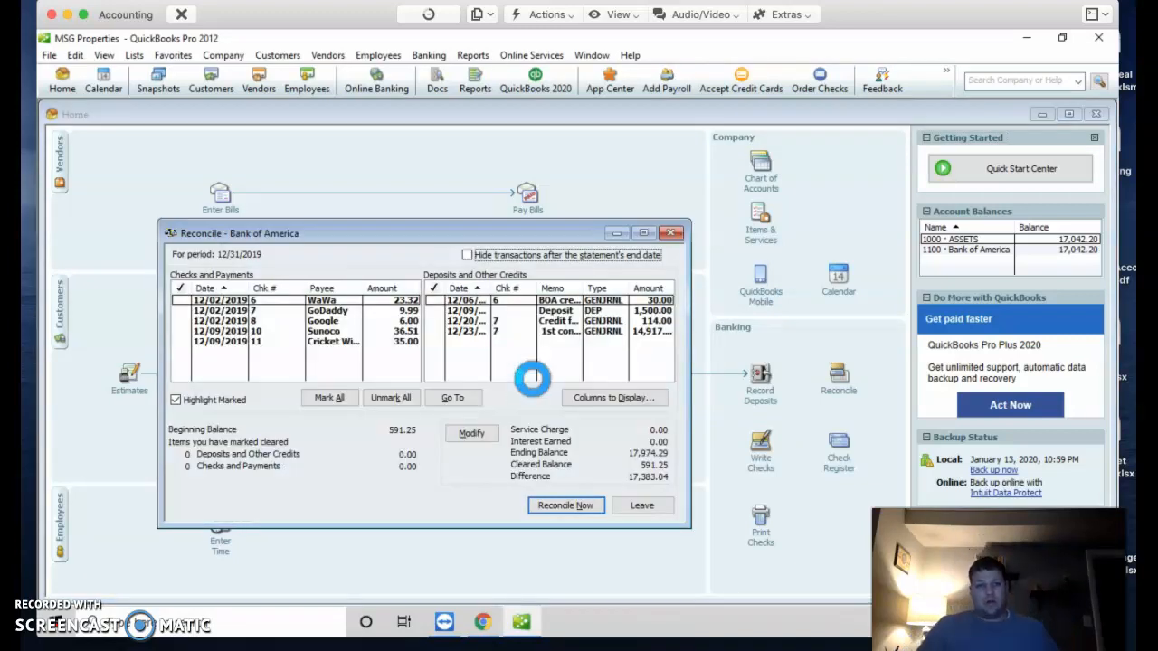
# Step: Maximize the Reconcile window and drag the Chrome statement back over QuickBooks
pyautogui.click(643, 233)
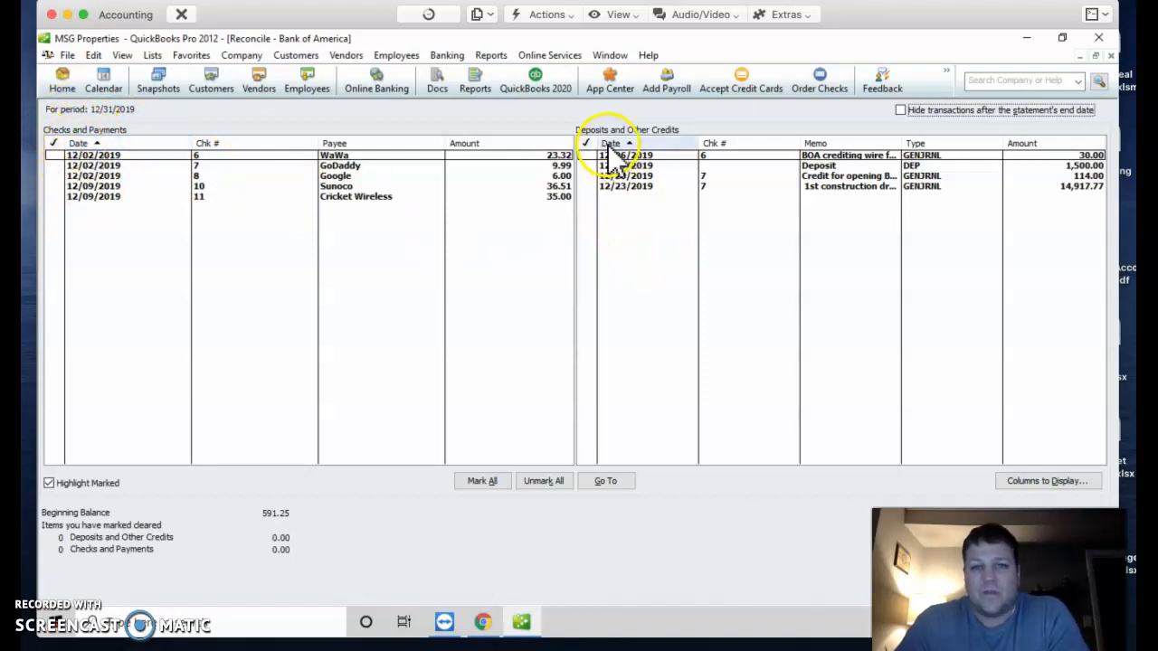
pyautogui.moveTo(196, 645); pyautogui.dragTo(546, 221)
# Step: Scroll the statement to page 3's Deposits and other credits, then move Chrome aside
pyautogui.scroll(-8, 272, 465)
pyautogui.scroll(-10, 274, 469)
pyautogui.scroll(-10, 274, 469)
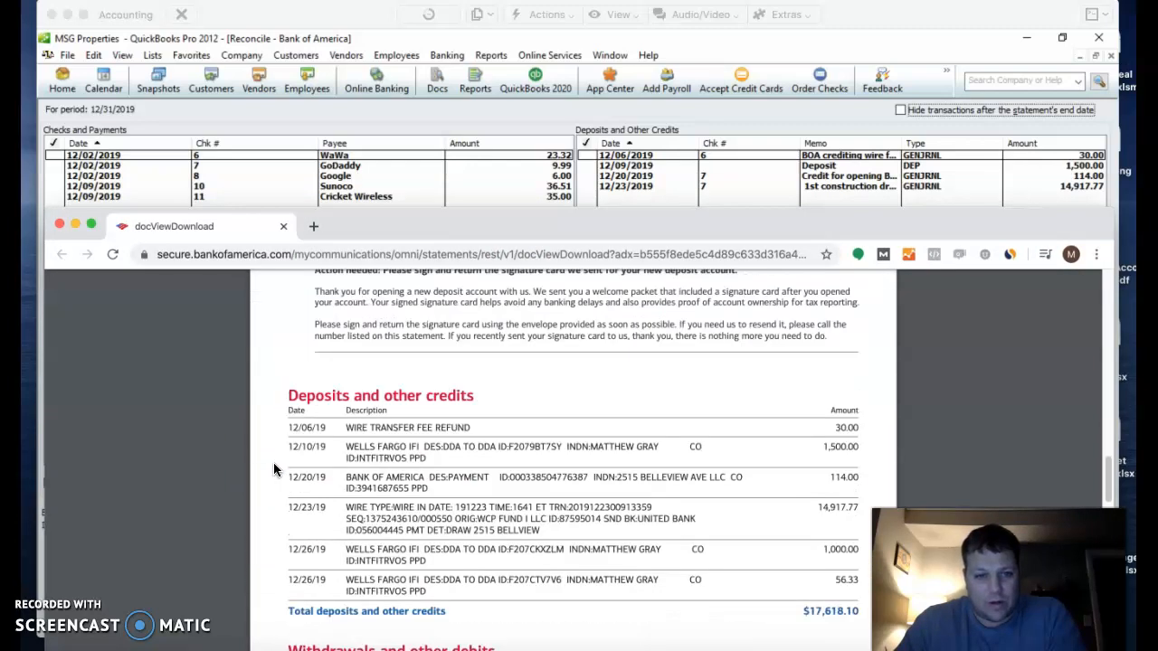
pyautogui.scroll(-1, 273, 470)
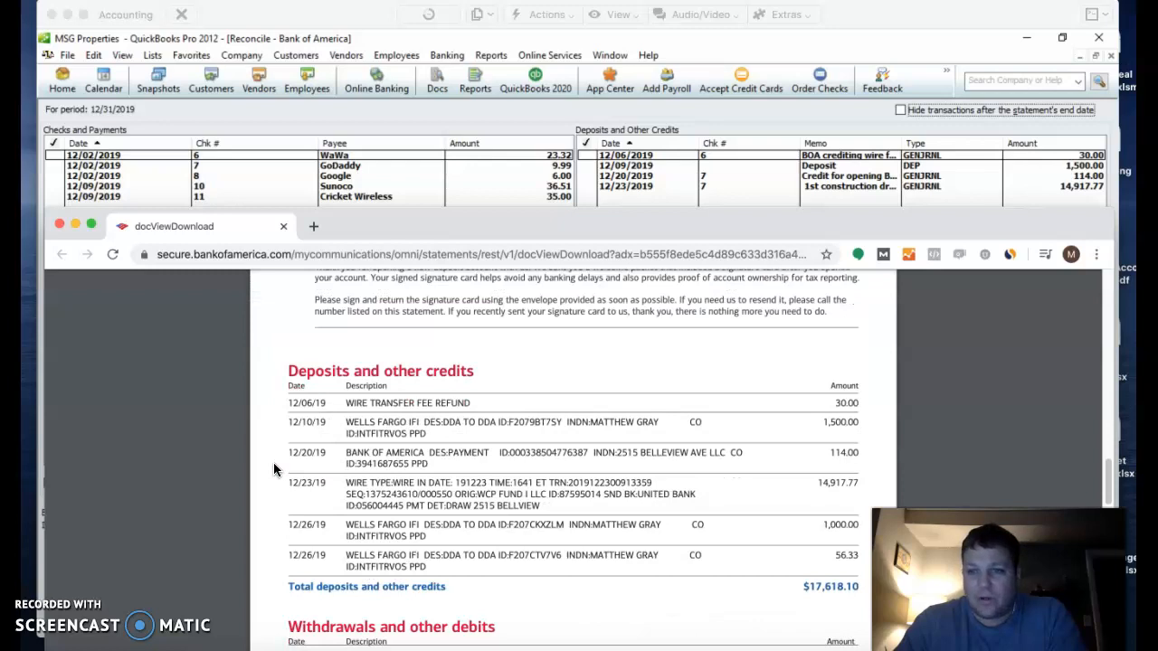
pyautogui.scroll(-1, 274, 469)
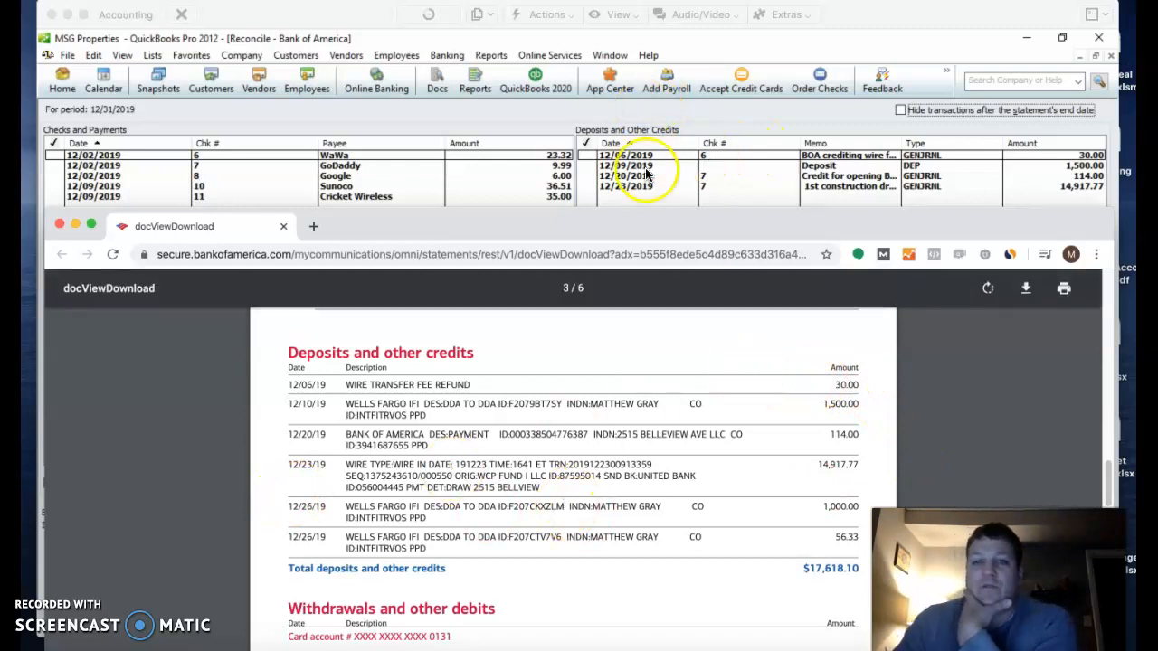
pyautogui.moveTo(759, 235); pyautogui.dragTo(2, 86)
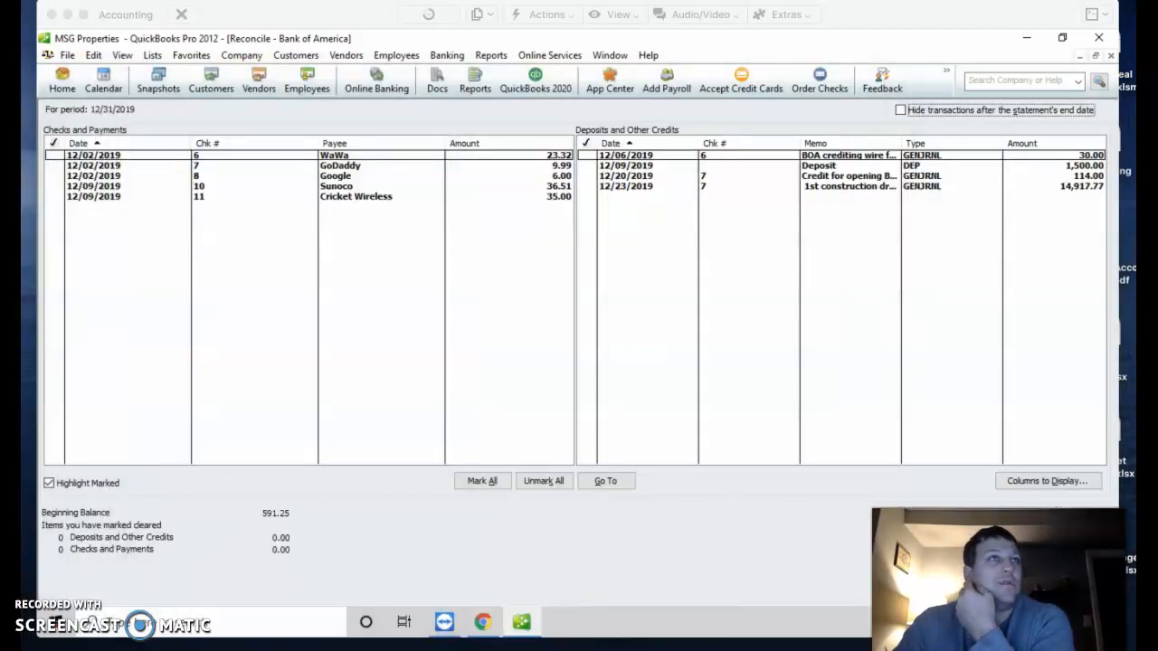
# Step: Compare the statement's 30.00, 1,500.00, 114.00 and 14,917.77 deposits against the reconcile list
pyautogui.moveTo(2, 215); pyautogui.dragTo(789, 214)
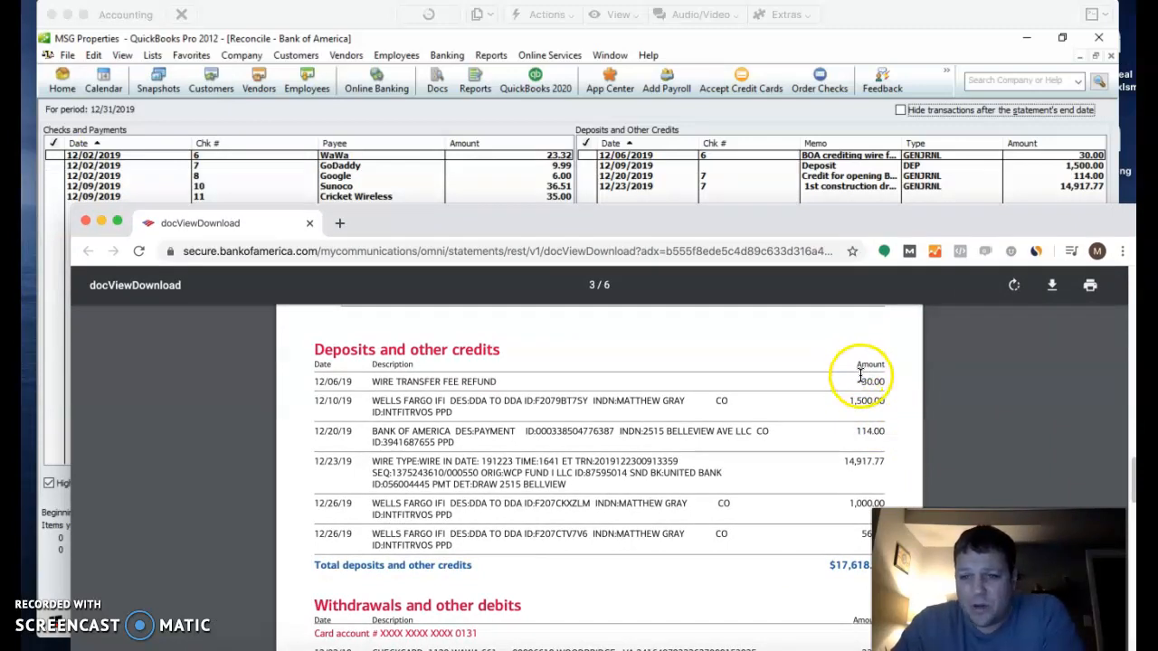
pyautogui.moveTo(865, 231); pyautogui.dragTo(838, 224)
pyautogui.moveTo(862, 376); pyautogui.dragTo(891, 374)
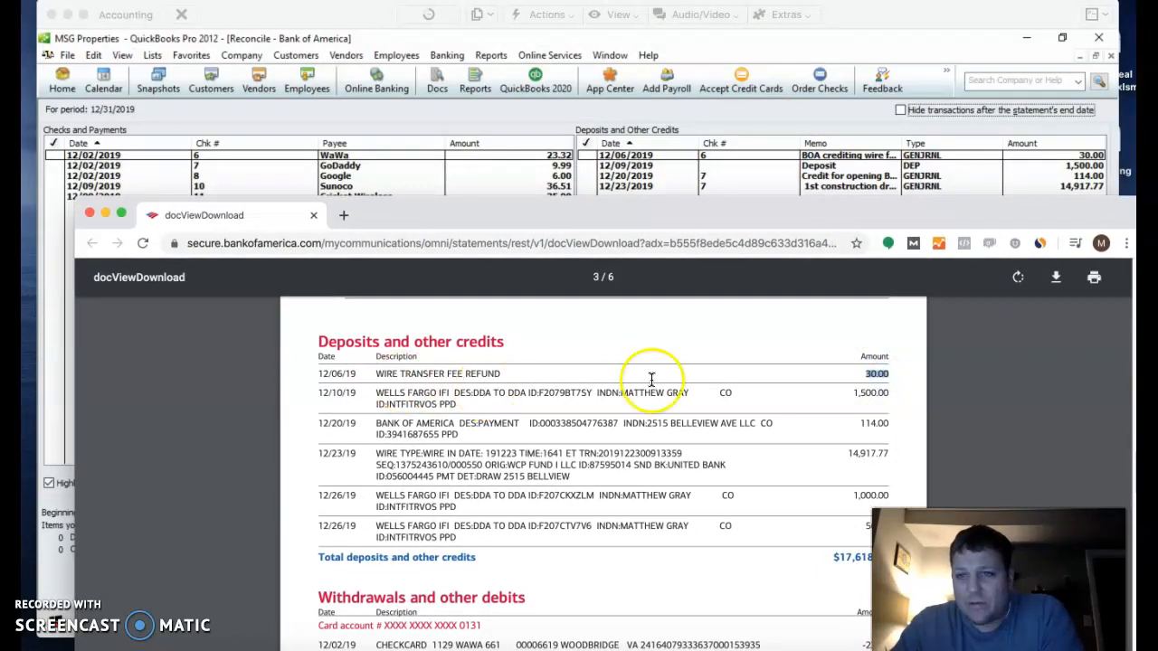
pyautogui.click(855, 396)
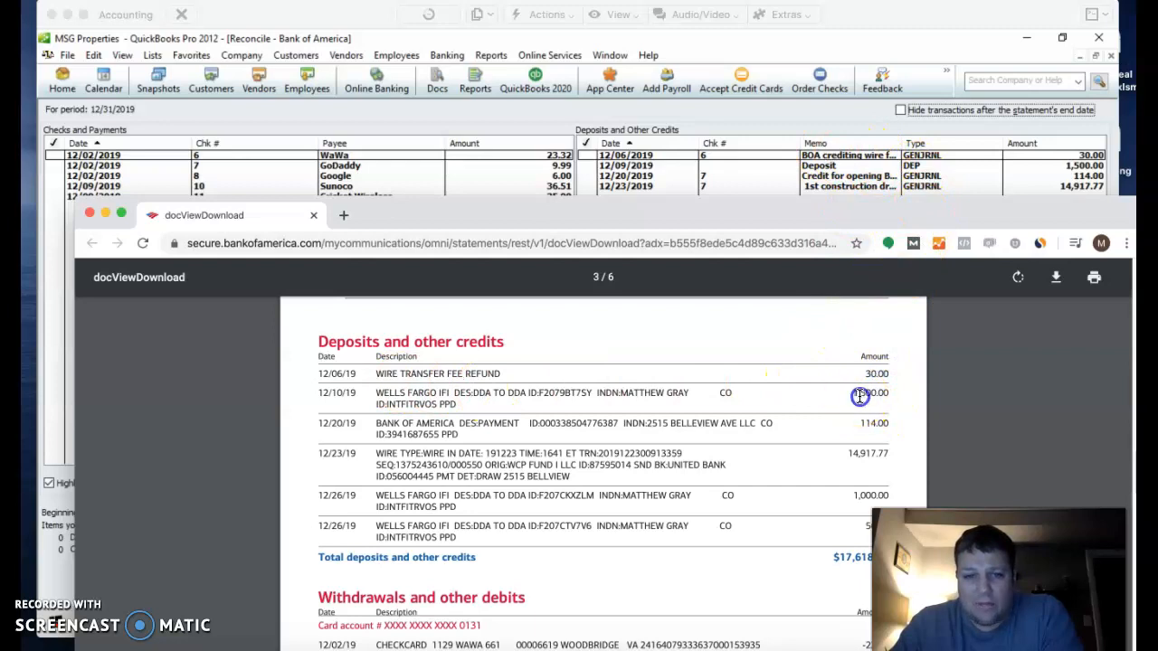
pyautogui.moveTo(888, 398); pyautogui.dragTo(904, 427)
pyautogui.moveTo(848, 457); pyautogui.dragTo(917, 451)
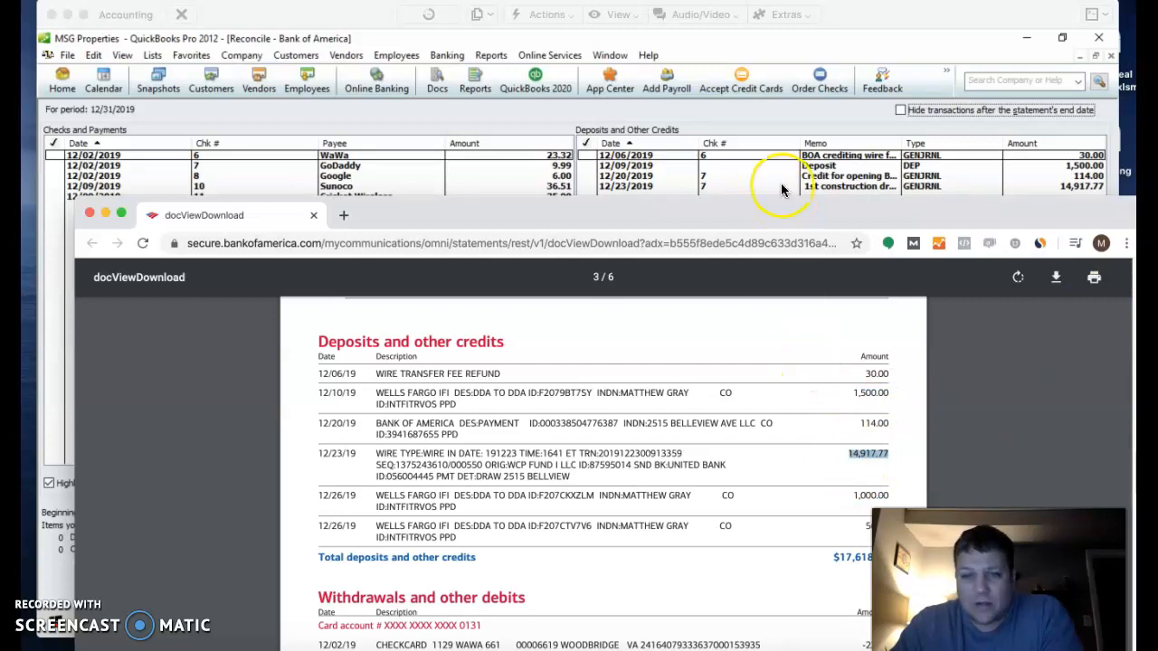
pyautogui.moveTo(747, 208); pyautogui.dragTo(744, 54)
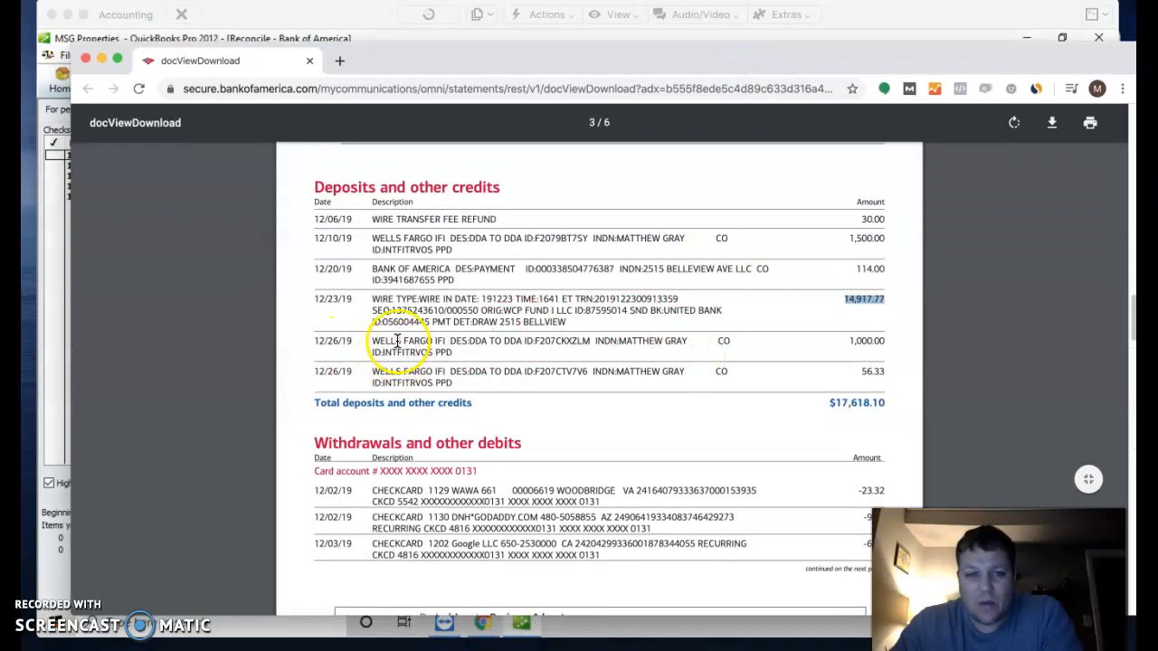
# Step: Review statement amounts: the 1,000.00 and 56.33 deposits and the -20.98 and -35.35 checks
pyautogui.moveTo(849, 342); pyautogui.dragTo(902, 342)
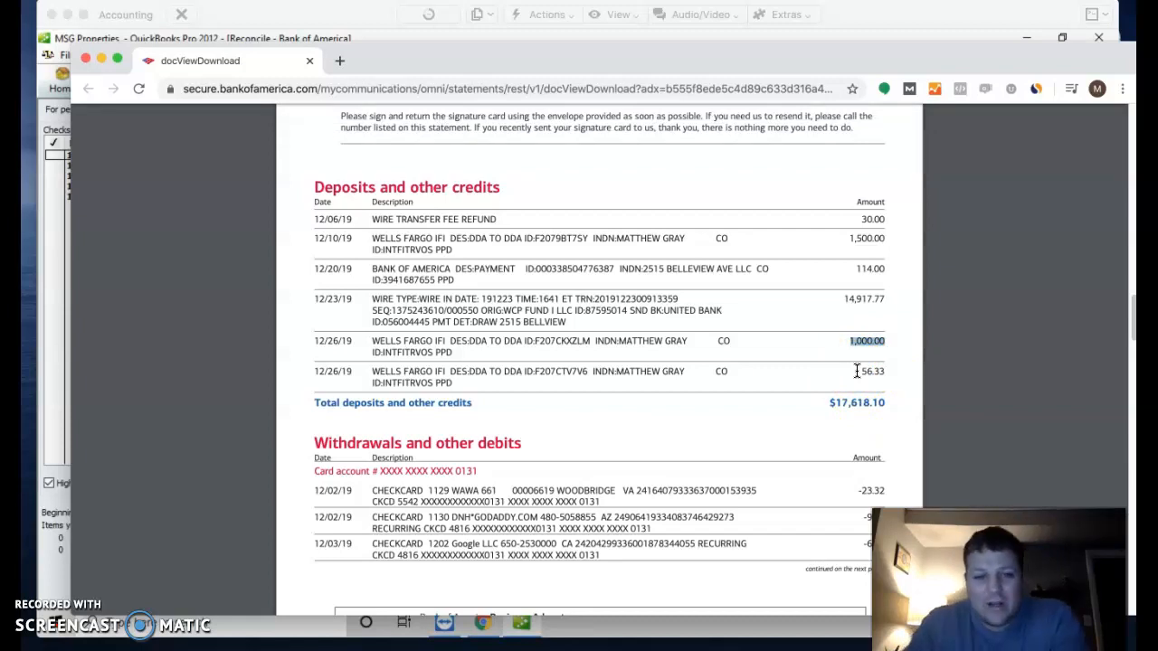
pyautogui.scroll(-1, 664, 391)
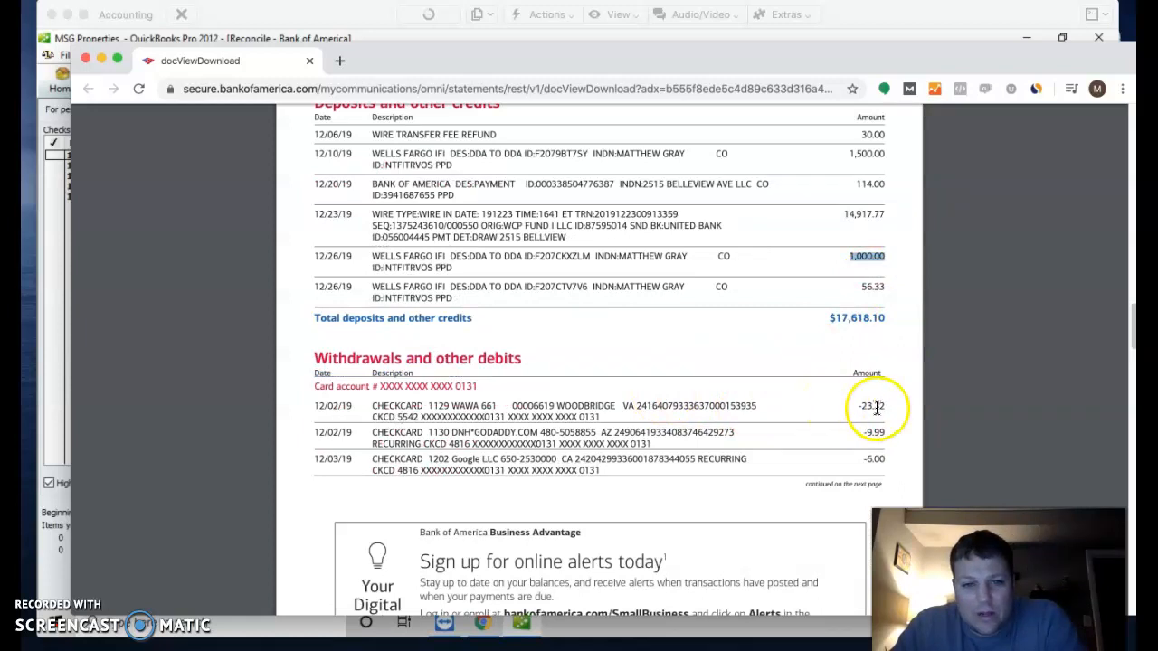
pyautogui.scroll(-6, 799, 405)
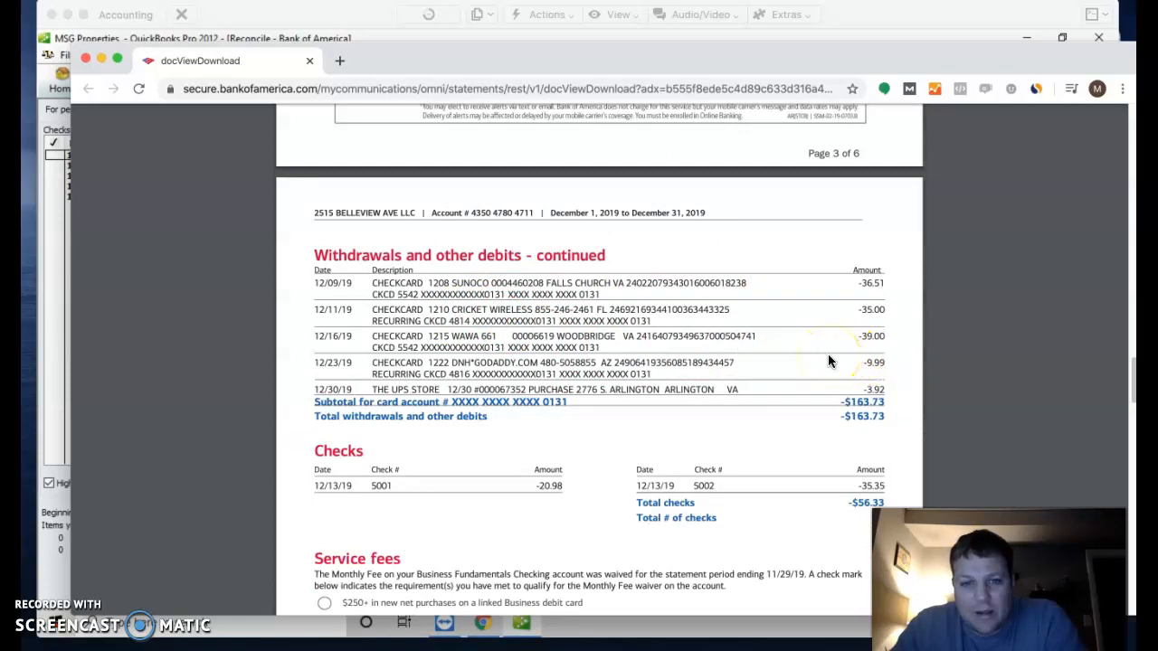
pyautogui.scroll(-2, 640, 402)
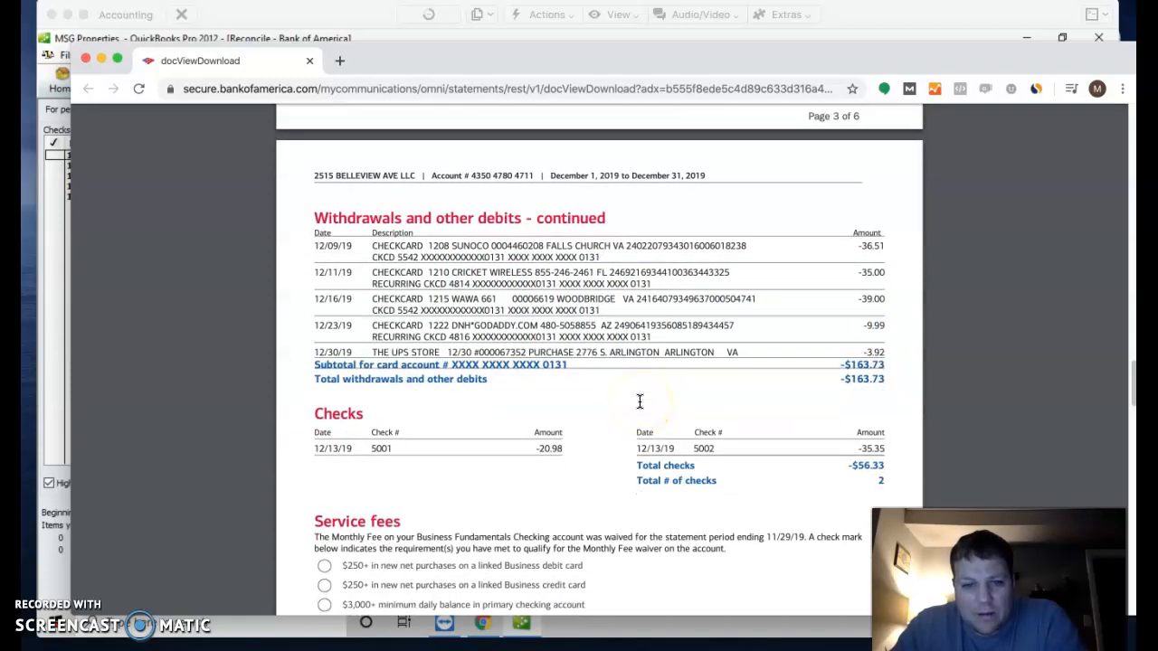
pyautogui.click(553, 449)
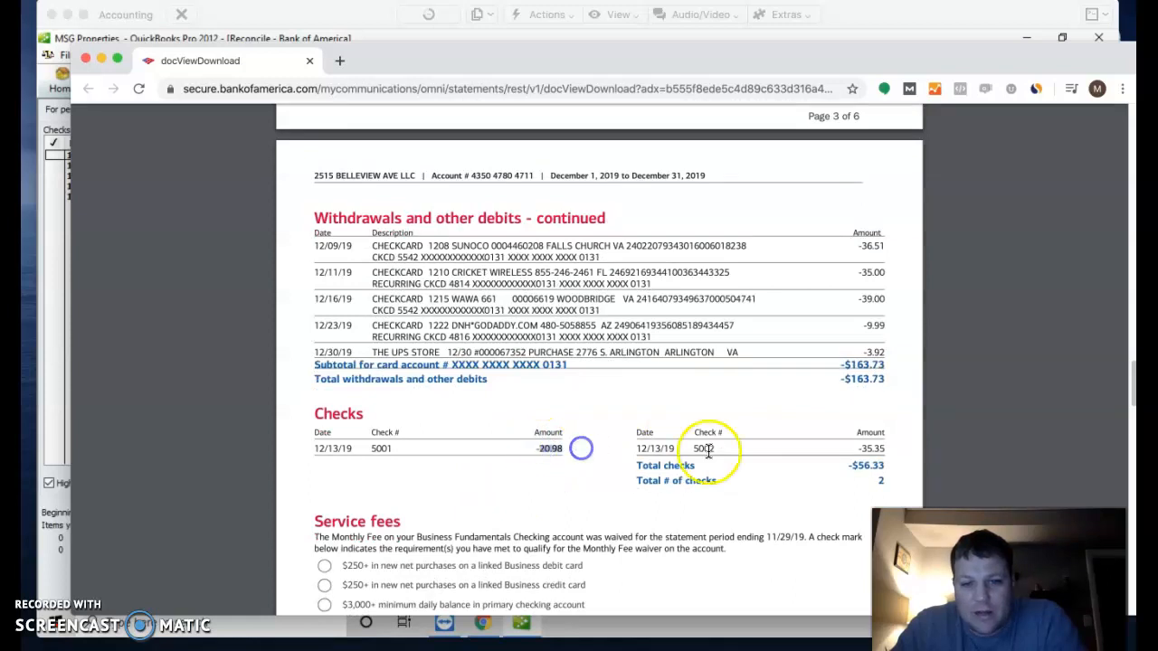
pyautogui.click(861, 450)
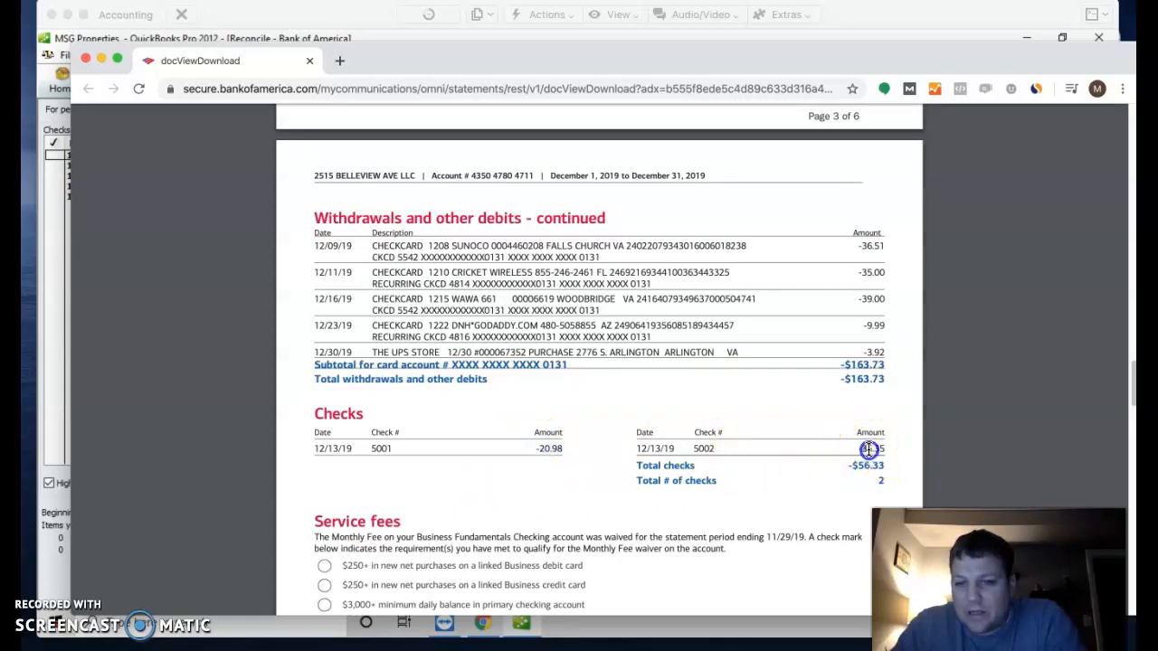
pyautogui.scroll(10, 871, 411)
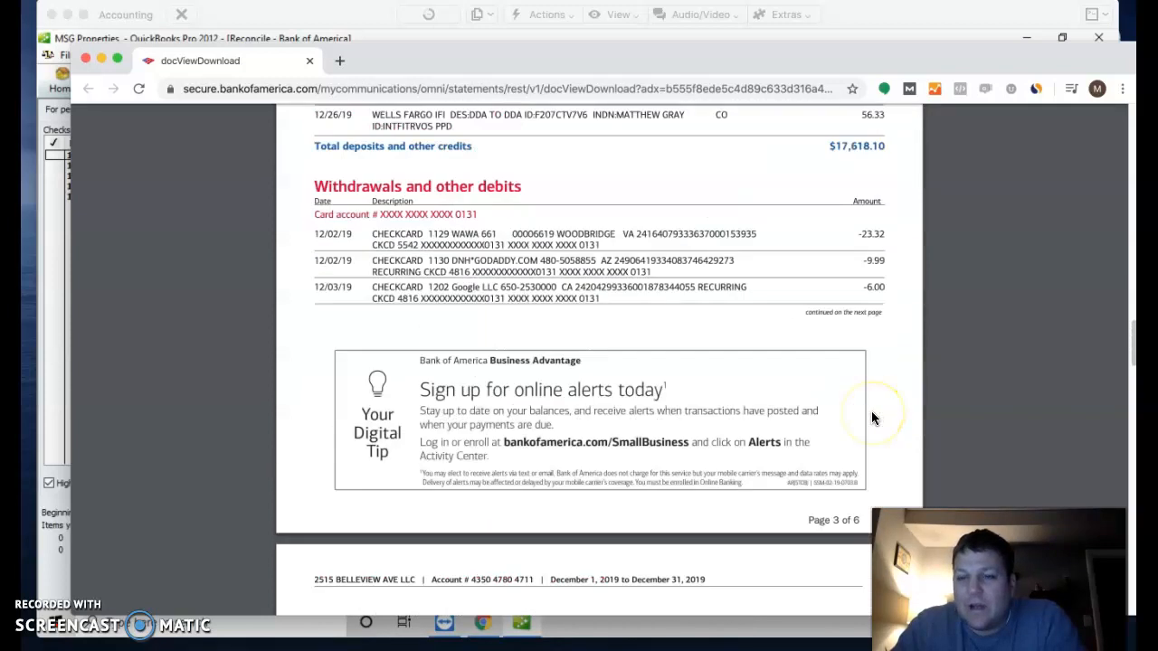
pyautogui.moveTo(860, 220); pyautogui.dragTo(910, 225)
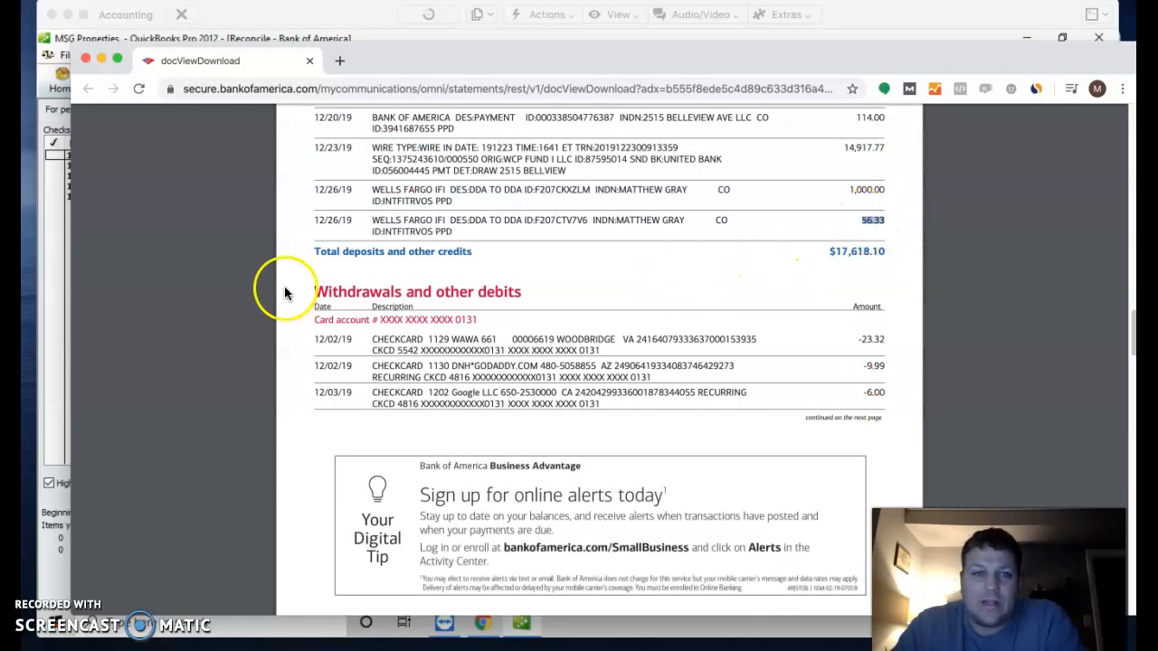
pyautogui.scroll(1, 290, 289)
pyautogui.scroll(1, 292, 287)
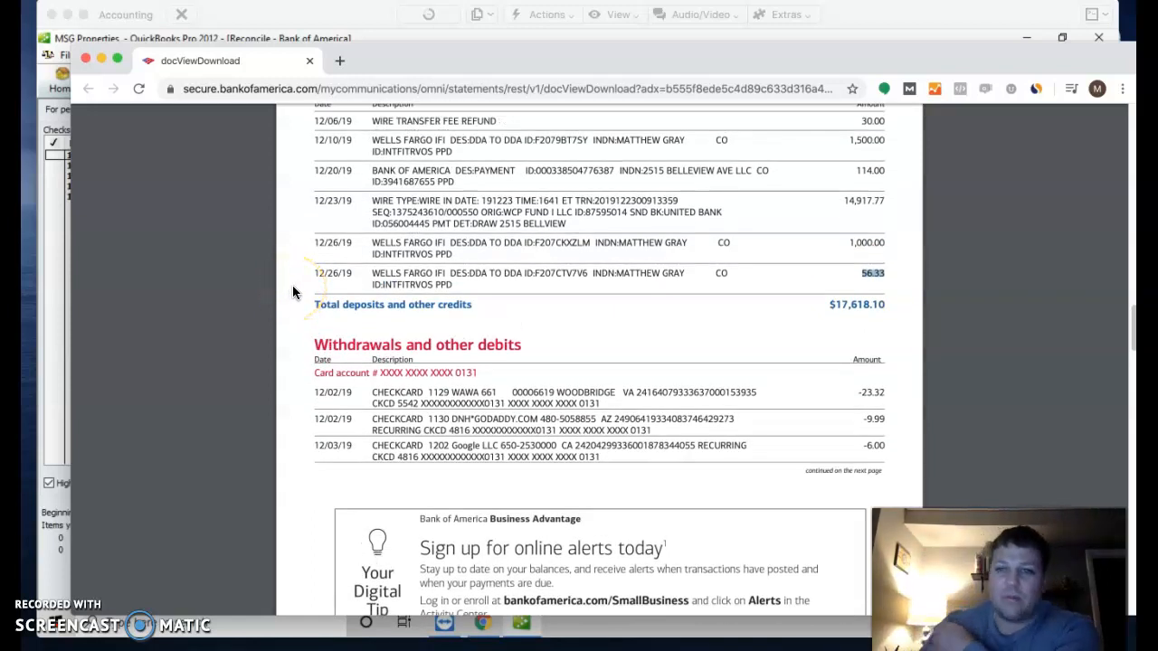
pyautogui.scroll(-10, 293, 292)
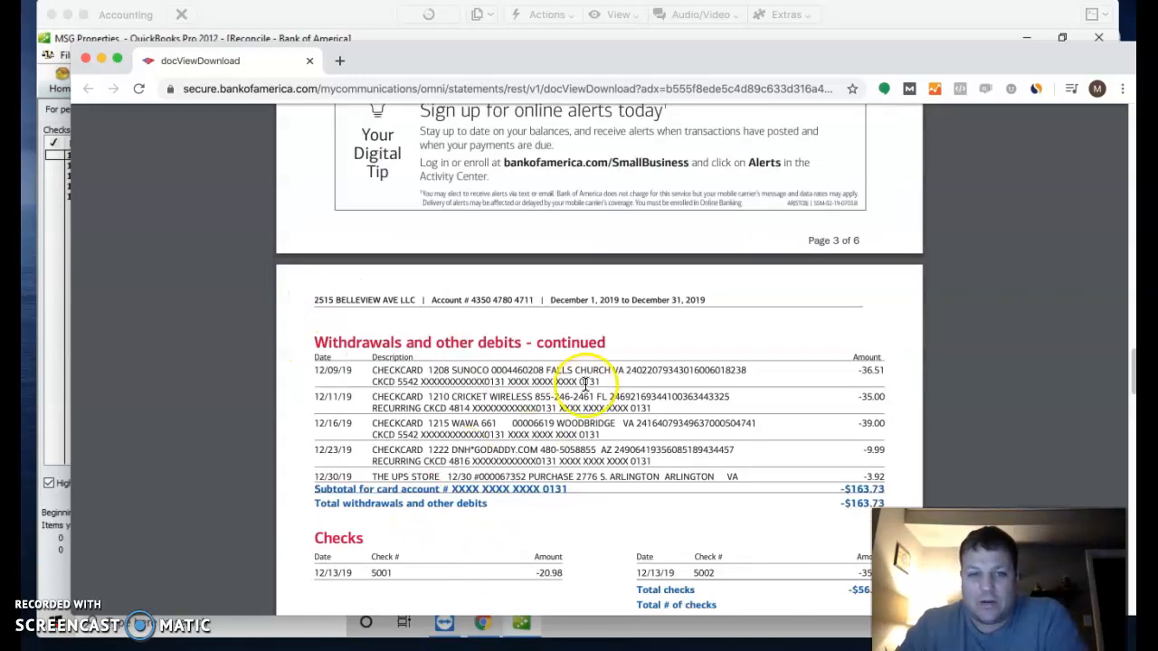
pyautogui.scroll(5, 634, 344)
pyautogui.scroll(4, 811, 281)
pyautogui.moveTo(860, 230); pyautogui.dragTo(882, 244)
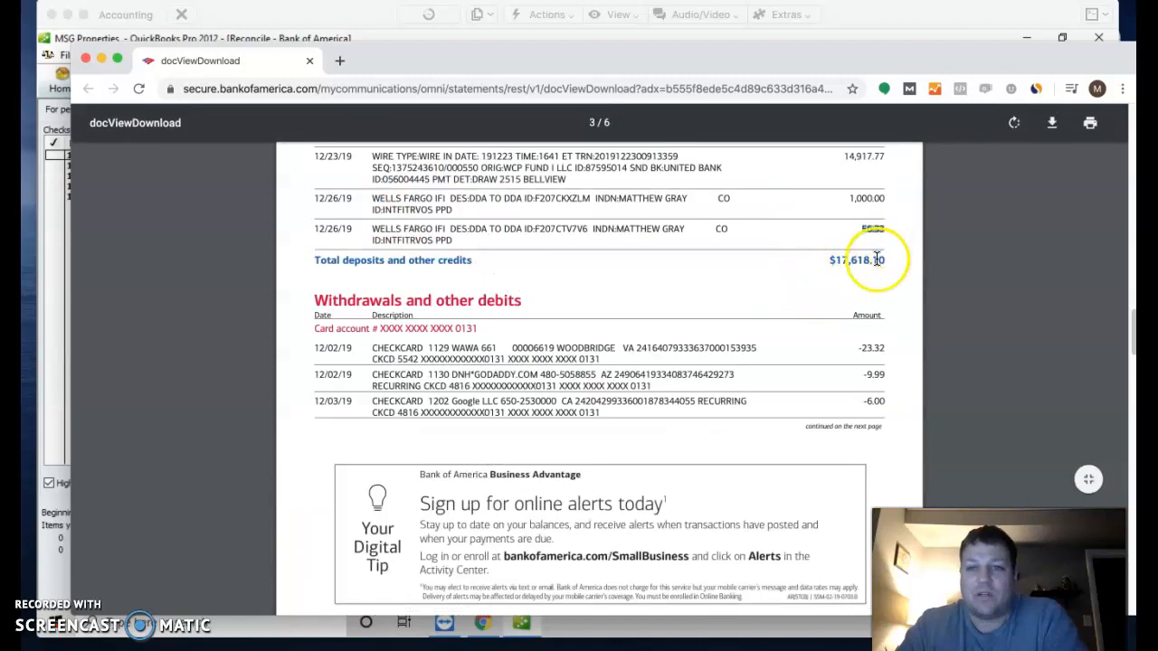
pyautogui.scroll(2, 882, 244)
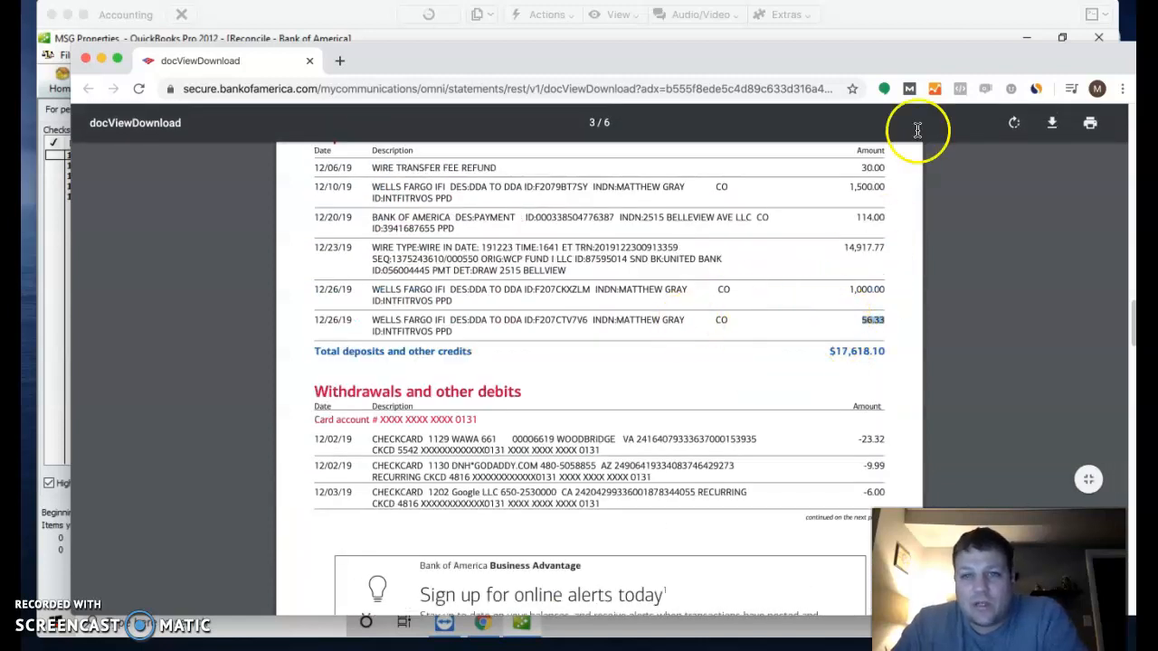
# Step: Reposition the statement, reselect the 12/26/19 1,000.00 deposit, and minimize Chrome
pyautogui.moveTo(972, 71); pyautogui.dragTo(926, 215)
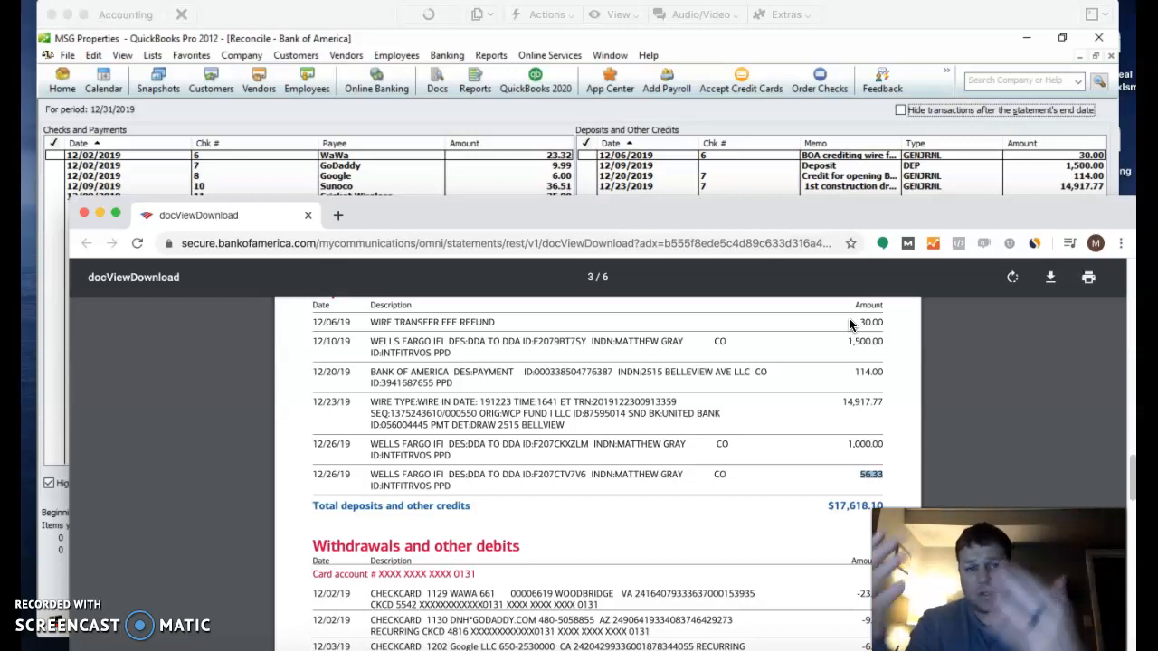
pyautogui.click(885, 289)
pyautogui.moveTo(838, 217)
pyautogui.mouseDown()
pyautogui.moveTo(781, 230)
pyautogui.moveTo(816, 221)
pyautogui.mouseUp()
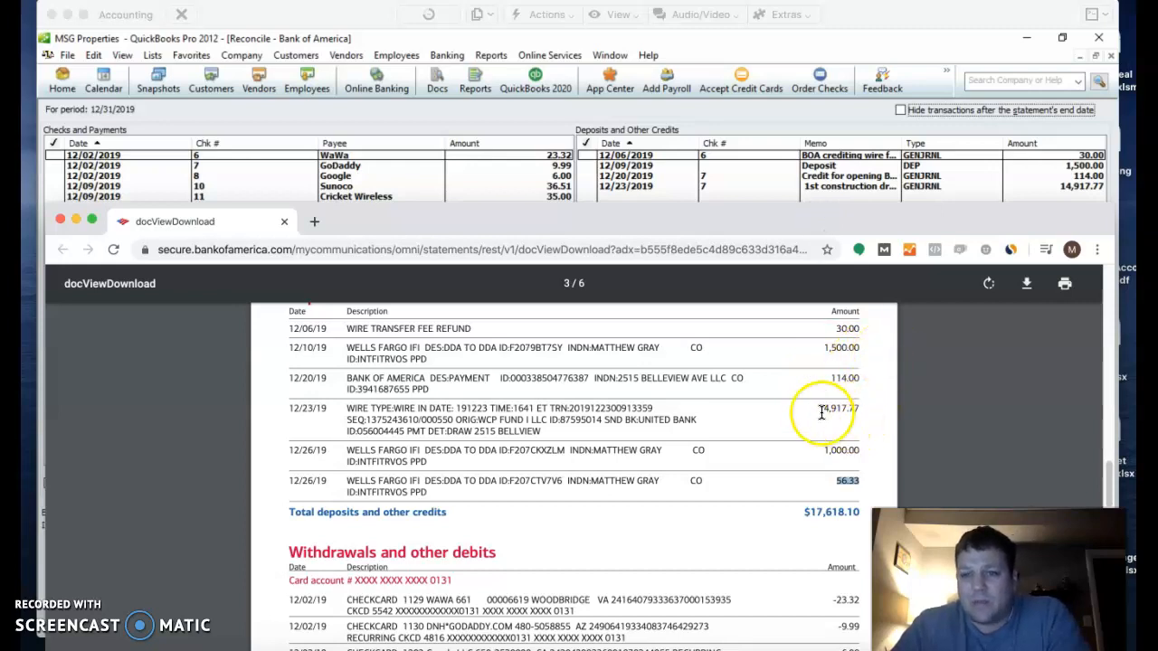
pyautogui.moveTo(825, 450); pyautogui.dragTo(857, 449)
pyautogui.click(846, 194)
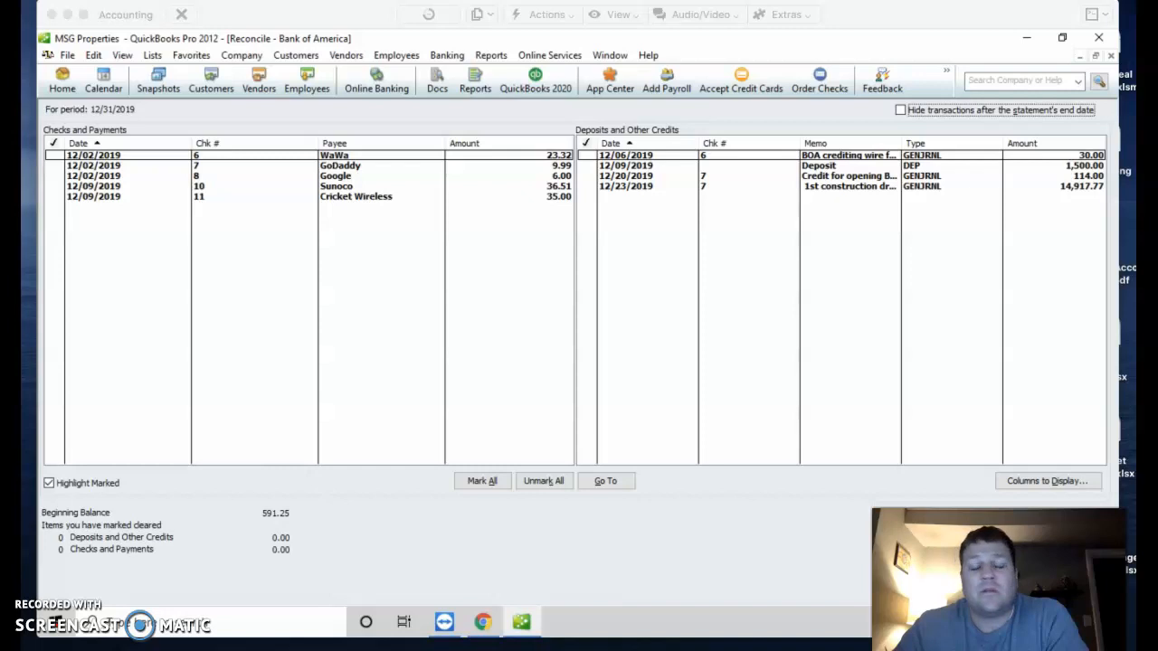
# Step: Start a new Make Deposits entry dated 12/26/2019
pyautogui.click(448, 58)
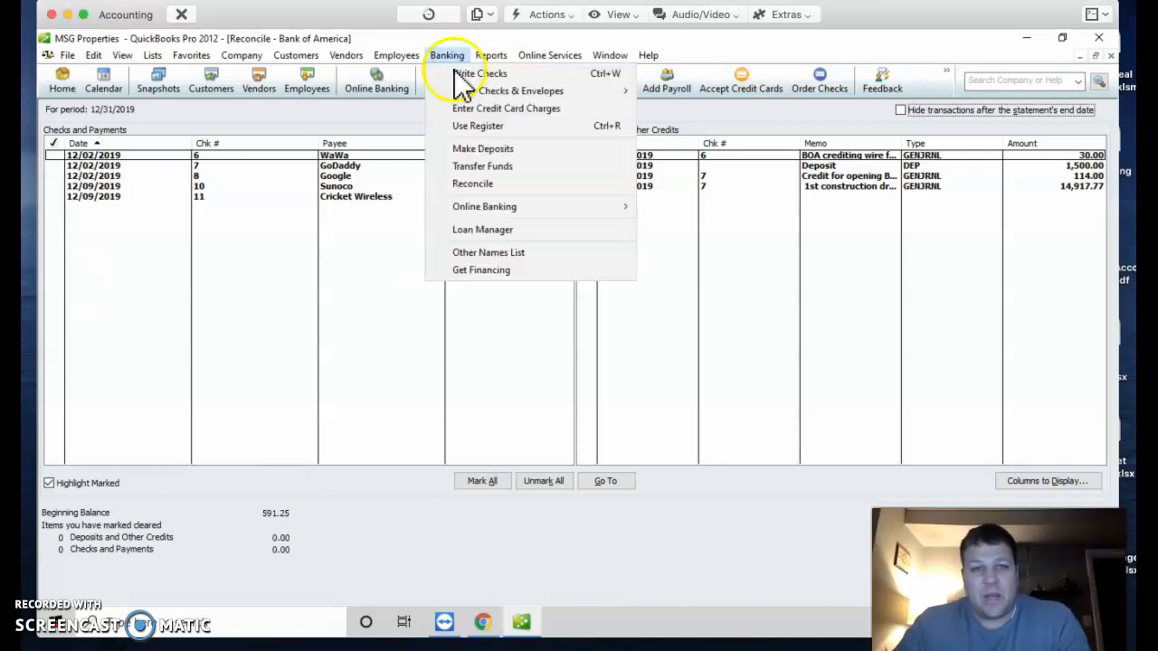
pyautogui.click(482, 149)
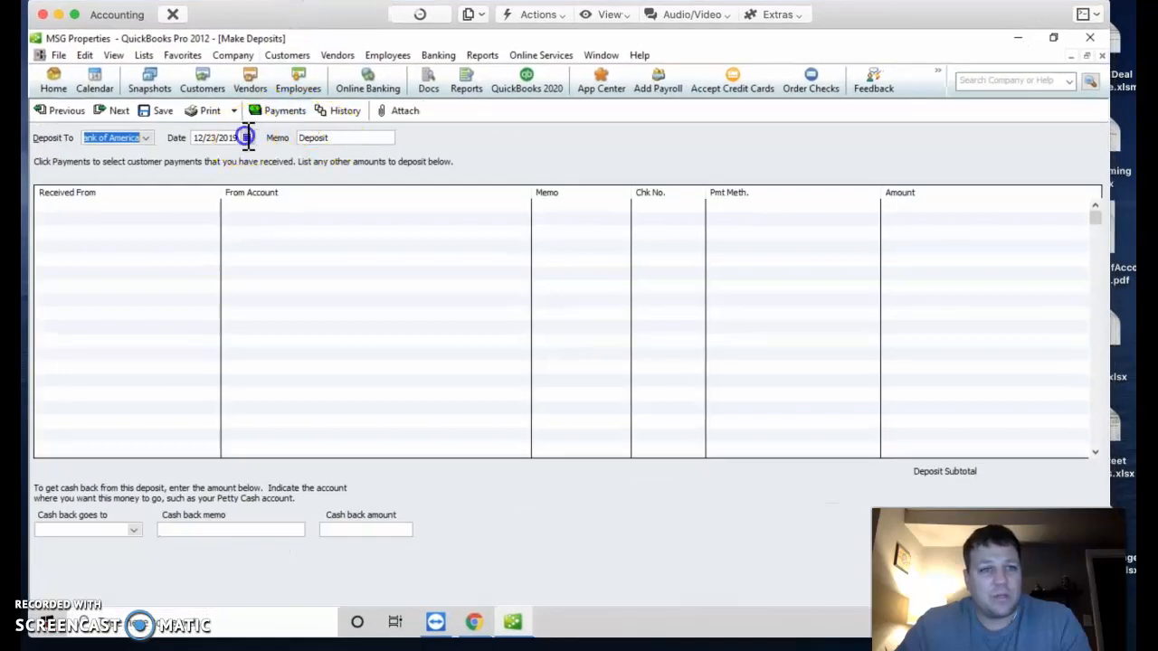
pyautogui.click(246, 138)
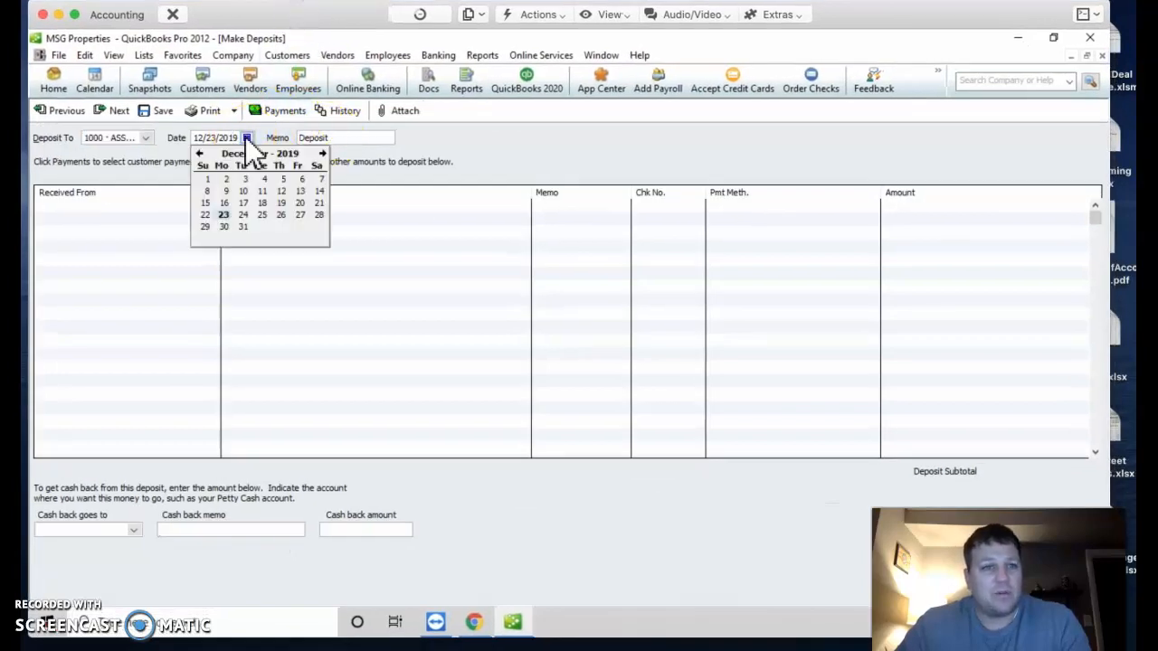
pyautogui.click(276, 215)
# Step: Fill the line with the owner as payer, 3010 · MG Equity, memo 'Contribution 12/26', amount 1000
pyautogui.click(152, 203)
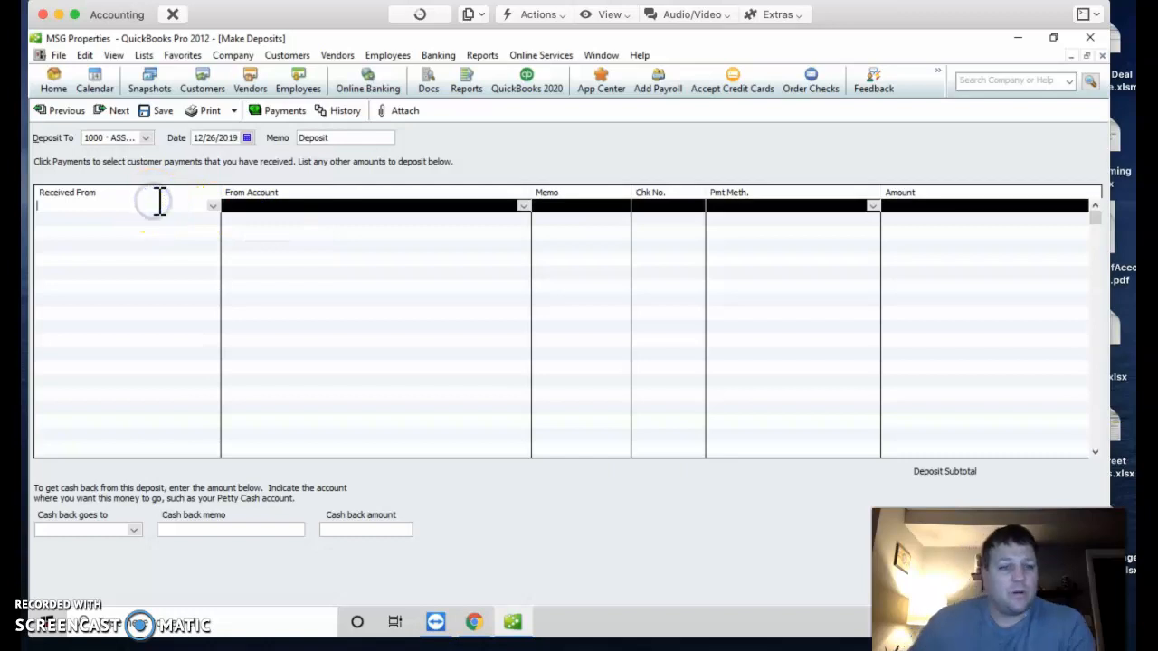
pyautogui.write('m')
pyautogui.press('Tab')
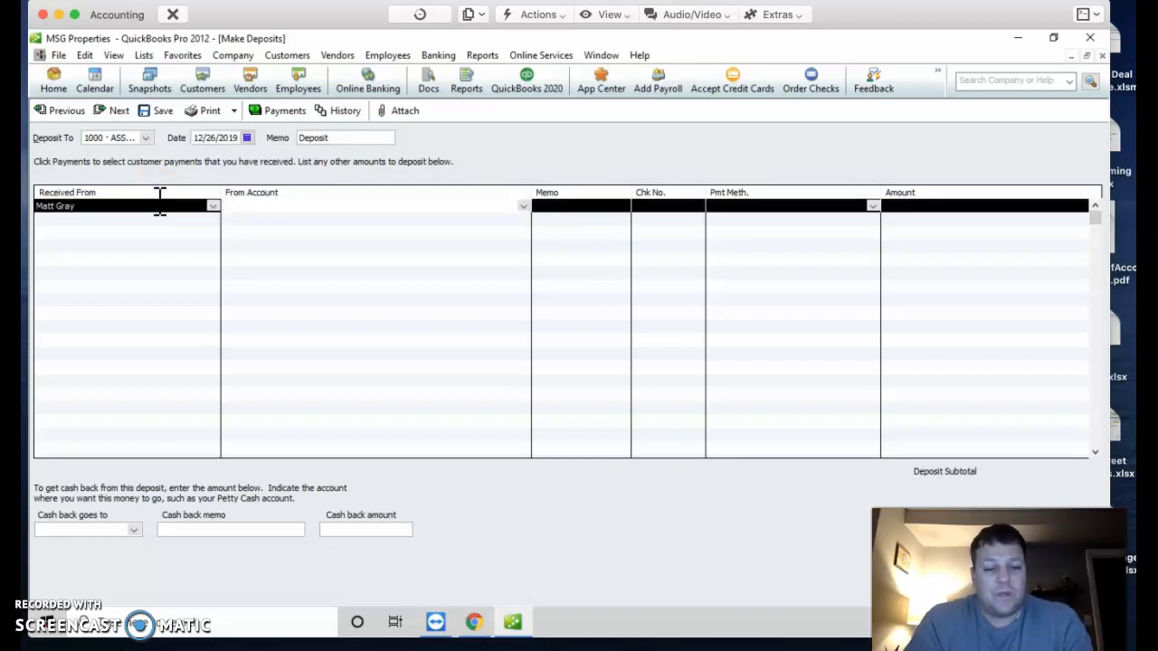
pyautogui.write('mg')
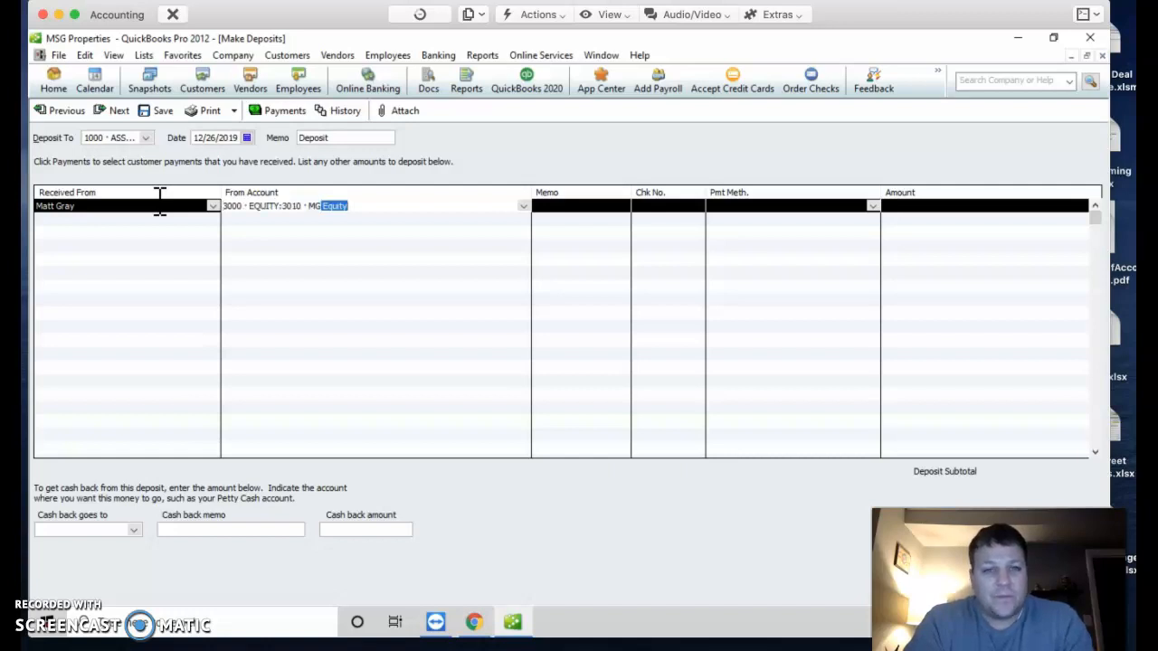
pyautogui.press('Tab')
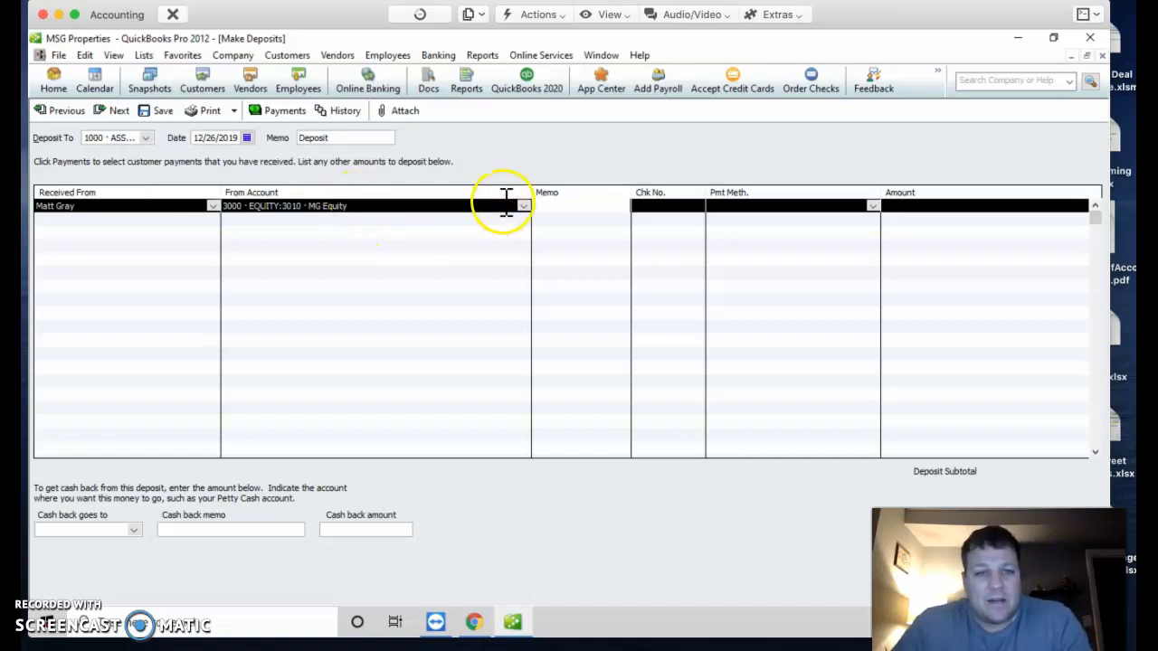
pyautogui.click(524, 207)
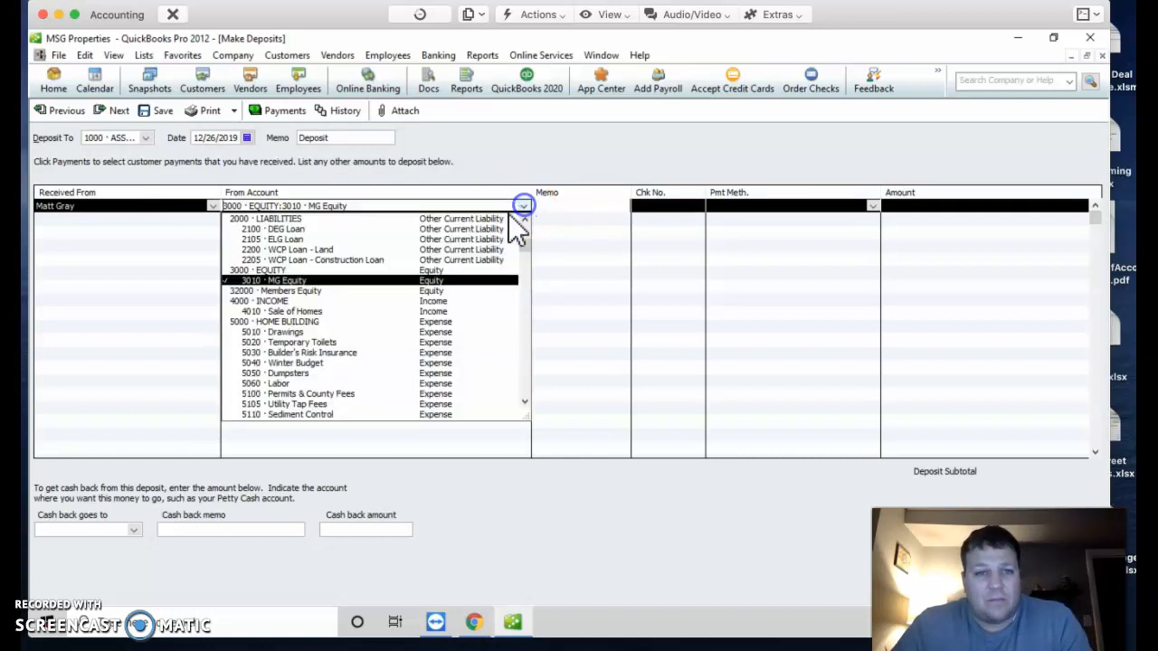
pyautogui.click(280, 281)
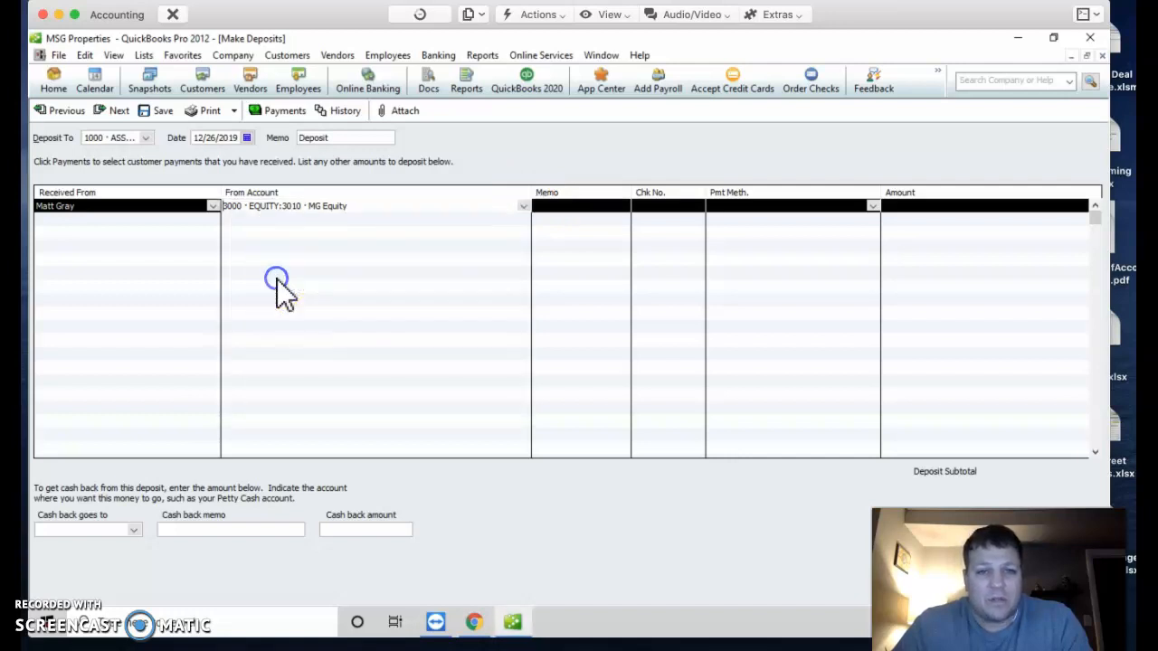
pyautogui.click(579, 204)
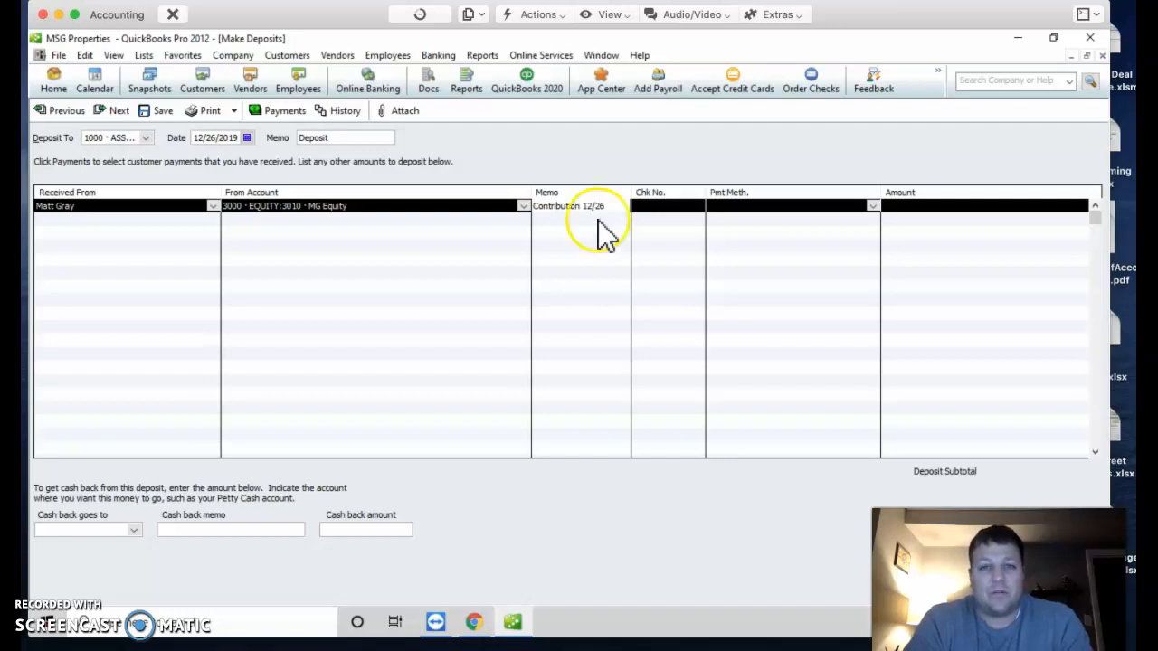
pyautogui.press('Tab')
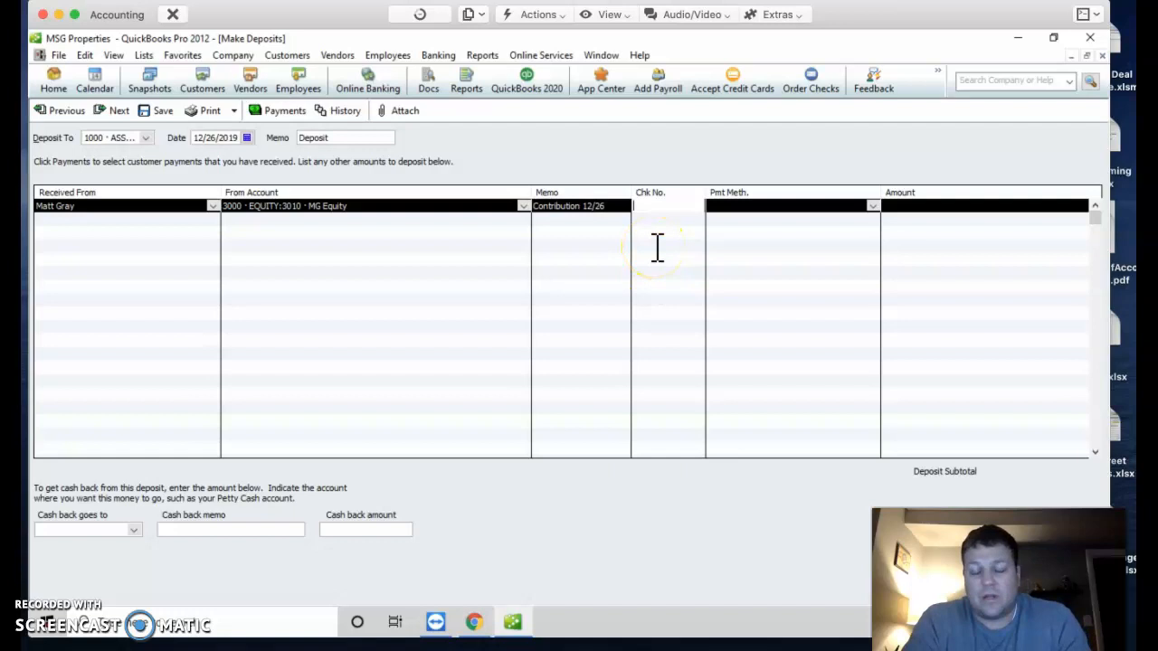
pyautogui.press('Tab')
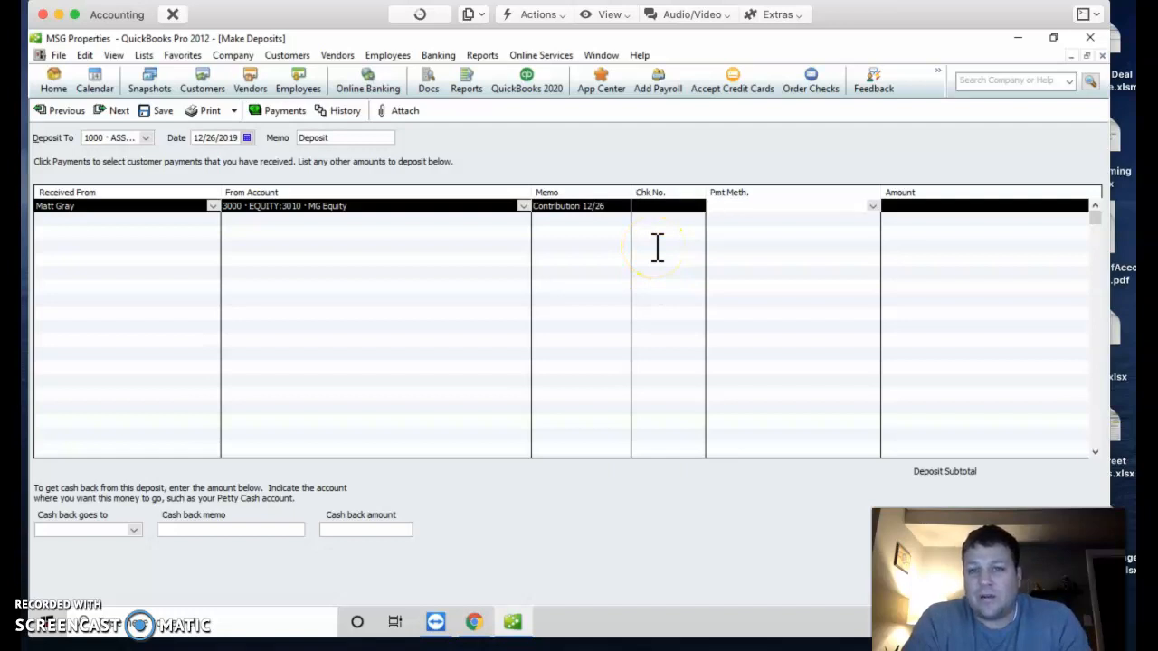
pyautogui.press('Tab')
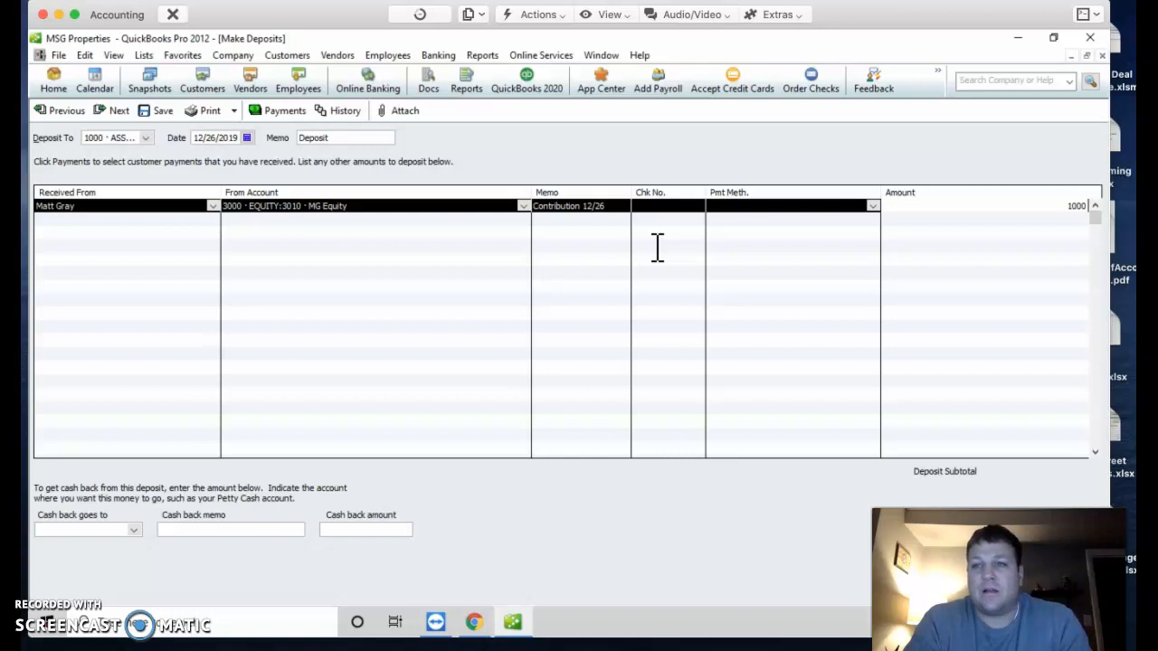
pyautogui.doubleClick(885, 39)
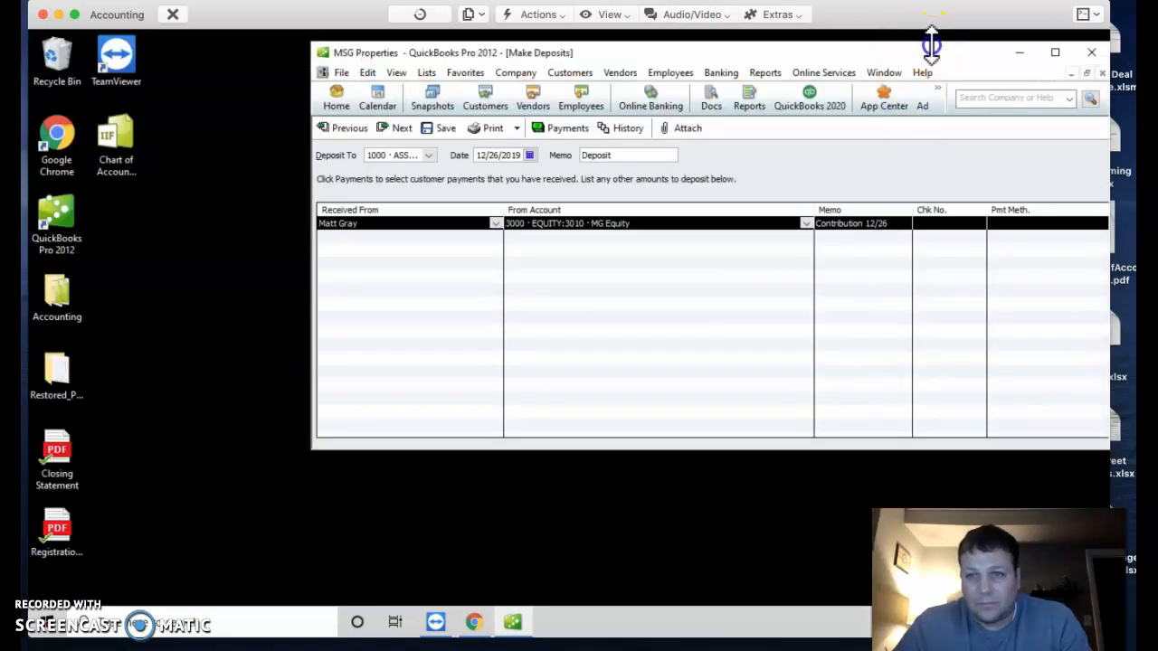
pyautogui.moveTo(925, 42); pyautogui.dragTo(711, 52)
pyautogui.click(747, 47)
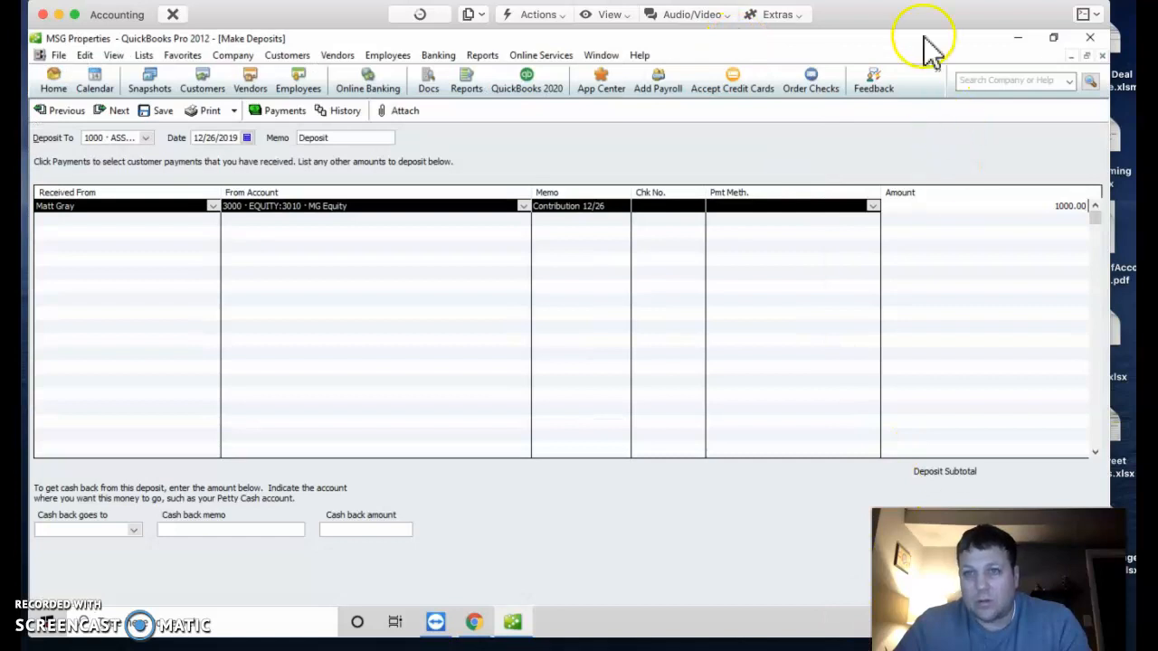
pyautogui.moveTo(932, 38); pyautogui.dragTo(670, 56)
pyautogui.moveTo(623, 96); pyautogui.dragTo(551, 99)
pyautogui.doubleClick(551, 98)
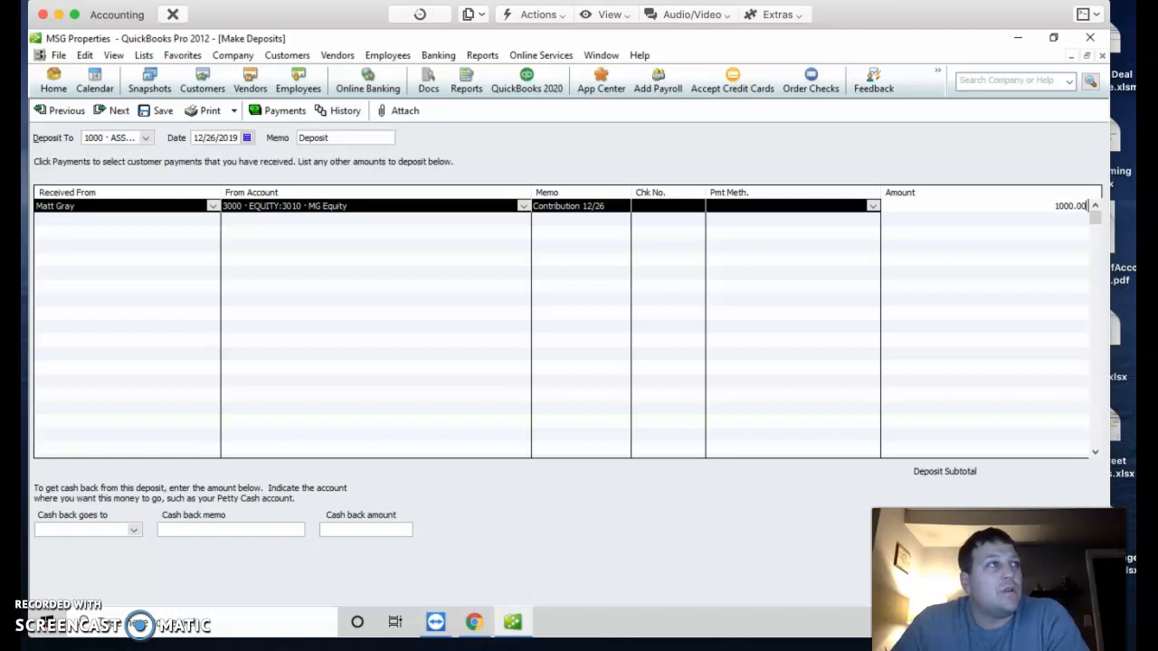
pyautogui.press('super+Tab')
pyautogui.doubleClick(827, 289)
pyautogui.moveTo(928, 27); pyautogui.dragTo(923, 28)
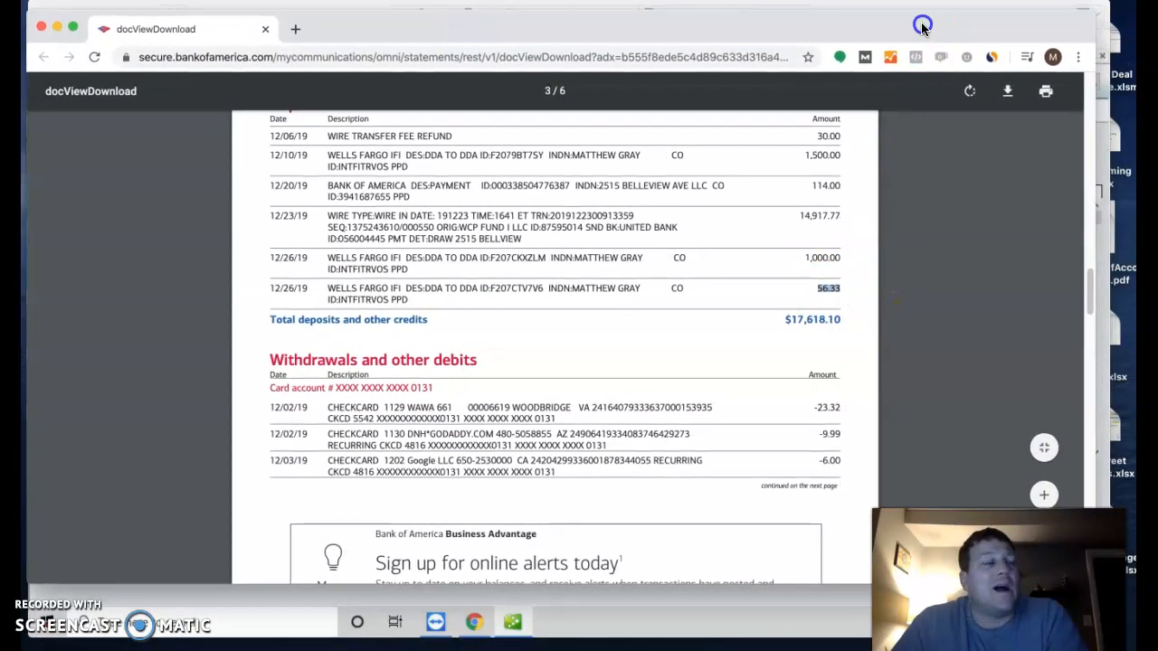
pyautogui.press('super+Tab')
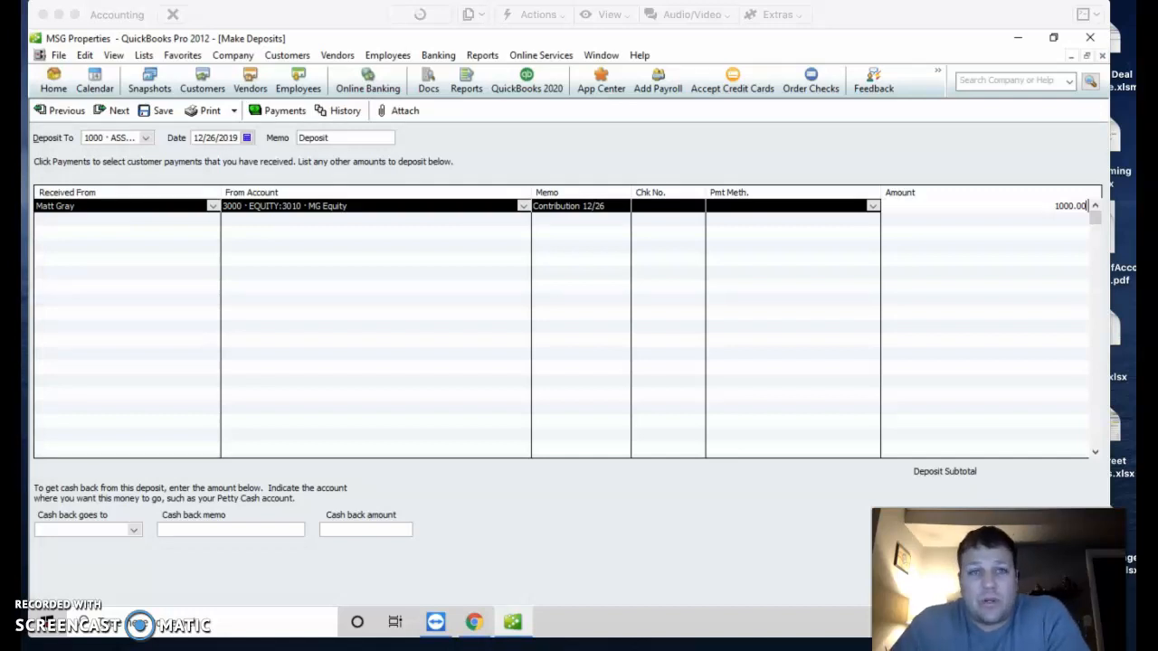
pyautogui.moveTo(331, 20); pyautogui.dragTo(96, 14)
# Step: Save the 1,000.00 deposit and tick it cleared in the reconciliation's deposits list
pyautogui.click(687, 582)
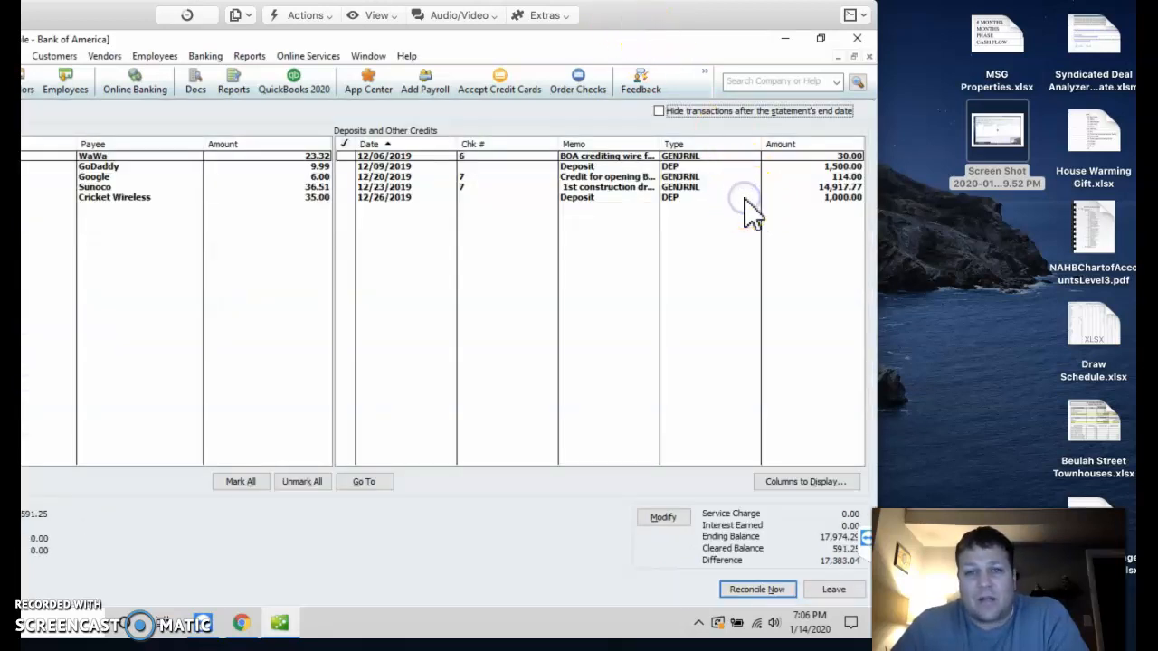
pyautogui.click(744, 198)
pyautogui.moveTo(655, 15); pyautogui.dragTo(901, 22)
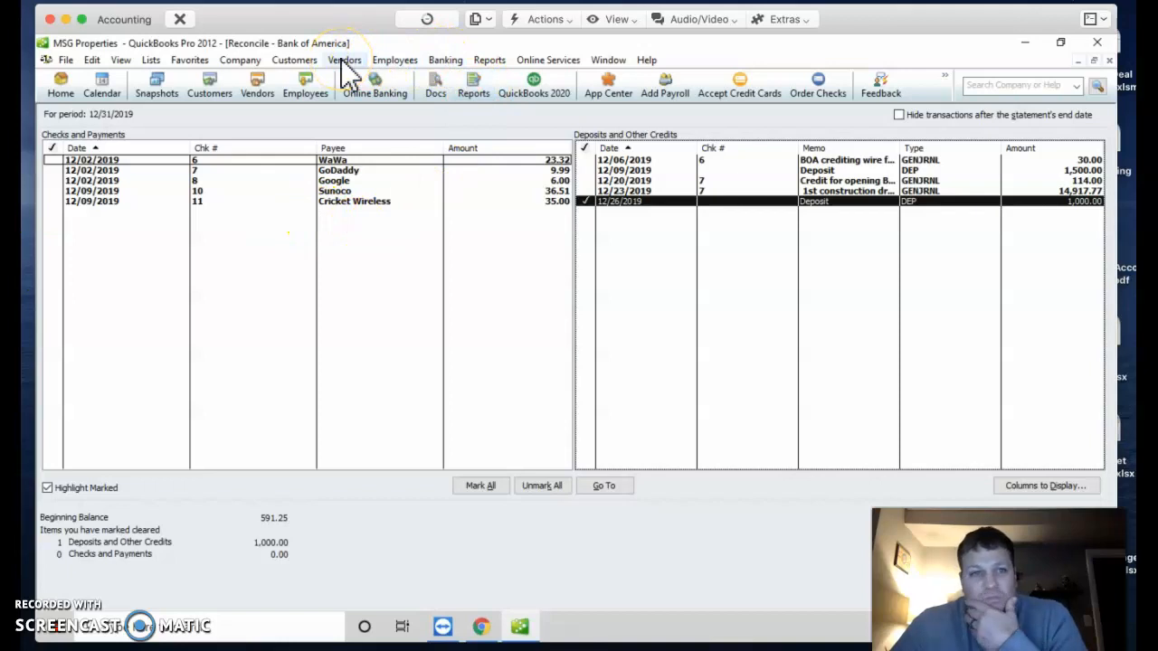
pyautogui.click(439, 64)
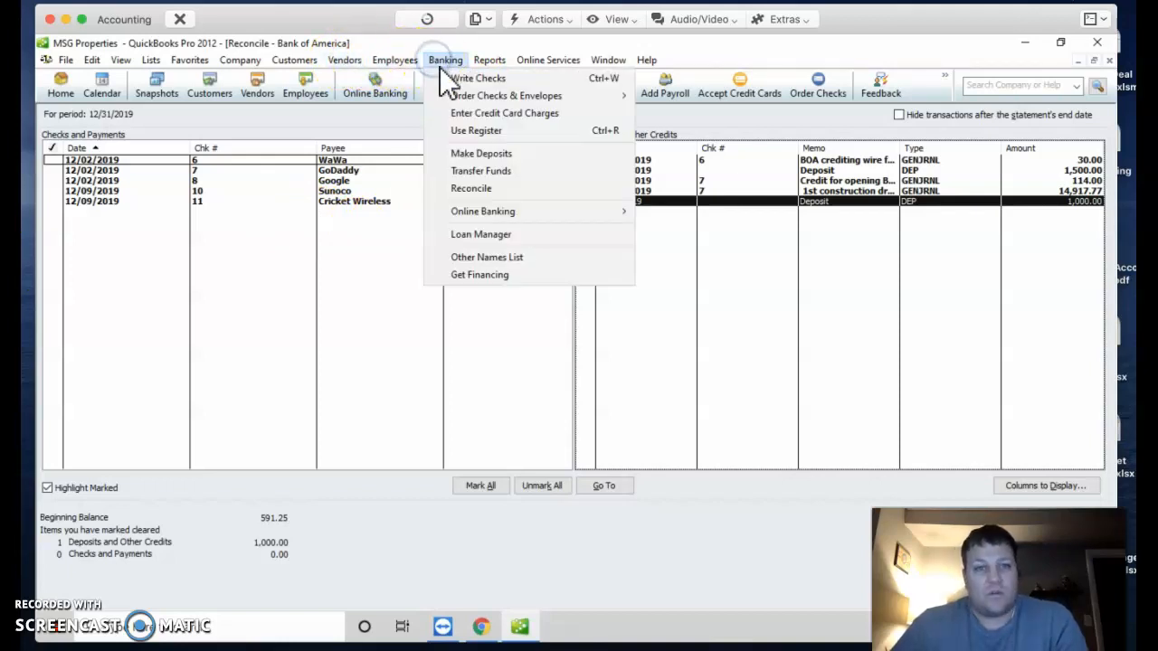
# Step: Start a new deposit, choosing the payer and From Account 7020 Land Carrying Expenses
pyautogui.click(465, 154)
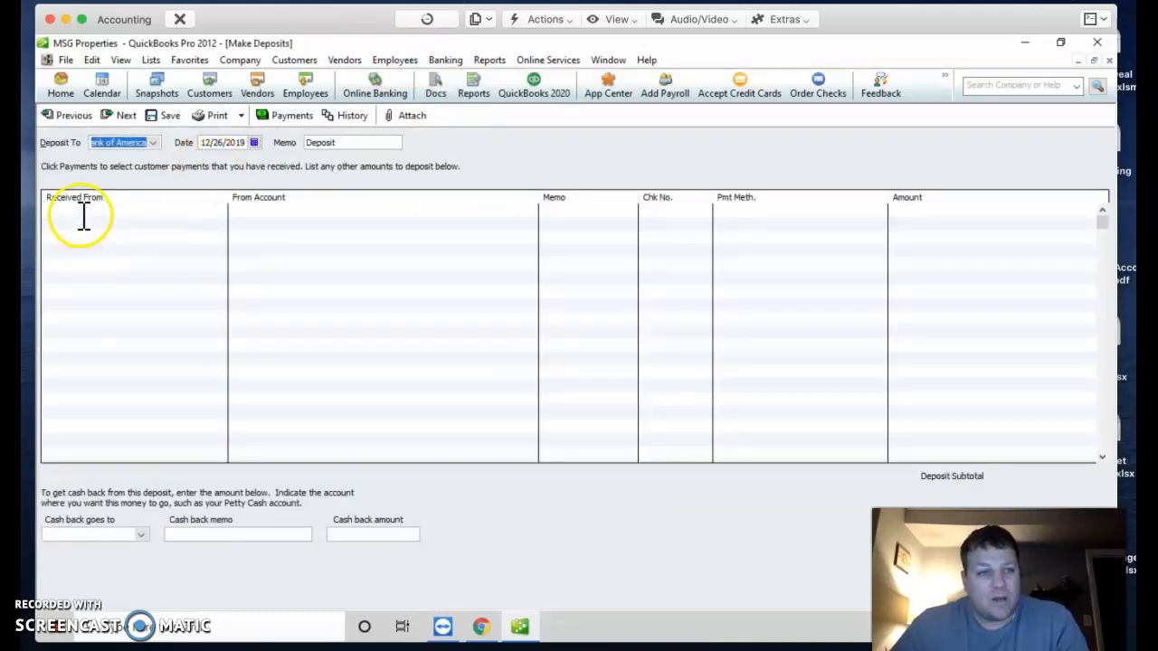
pyautogui.click(83, 215)
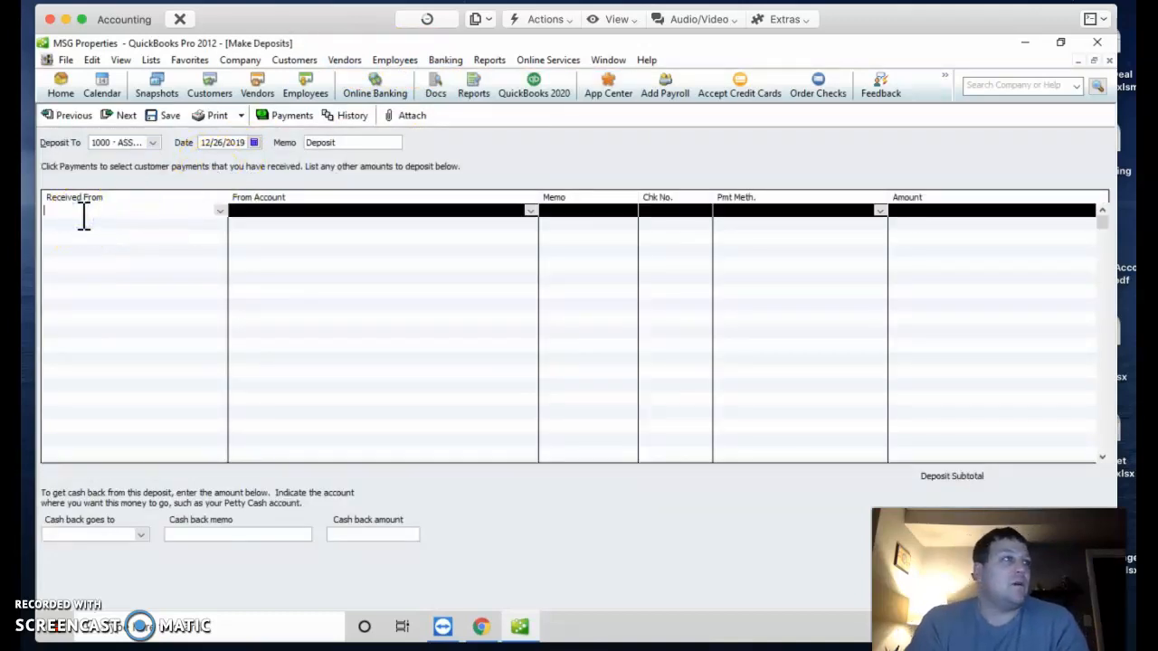
pyautogui.write('M')
pyautogui.press('Tab')
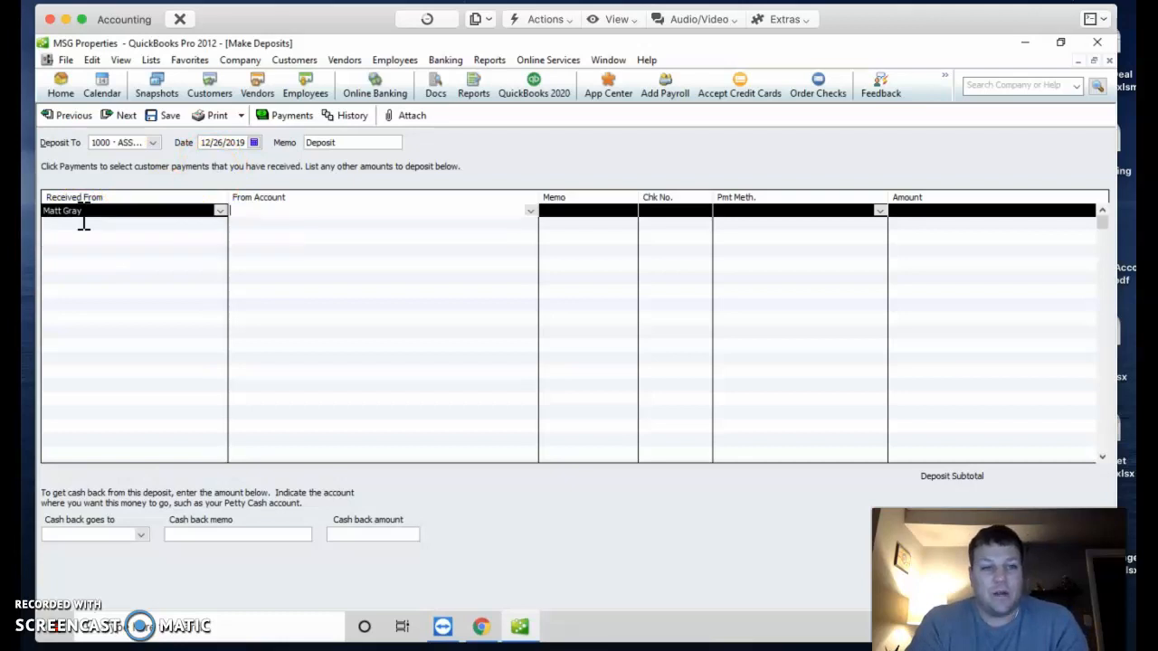
pyautogui.click(531, 211)
pyautogui.moveTo(534, 246); pyautogui.dragTo(534, 408)
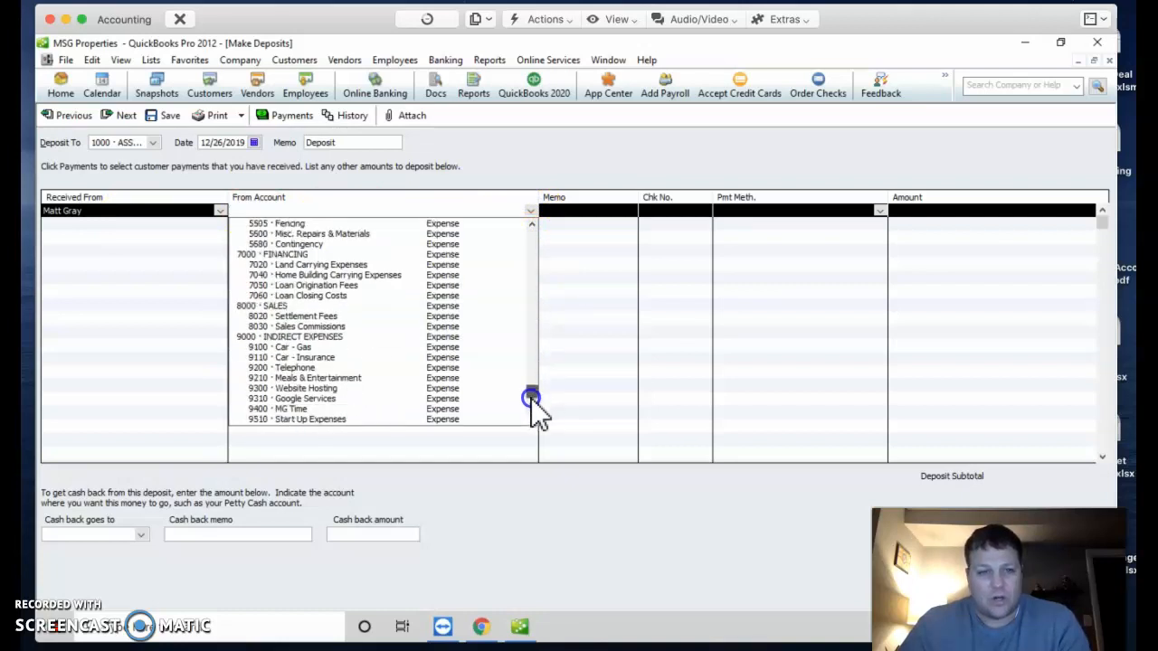
pyautogui.click(294, 266)
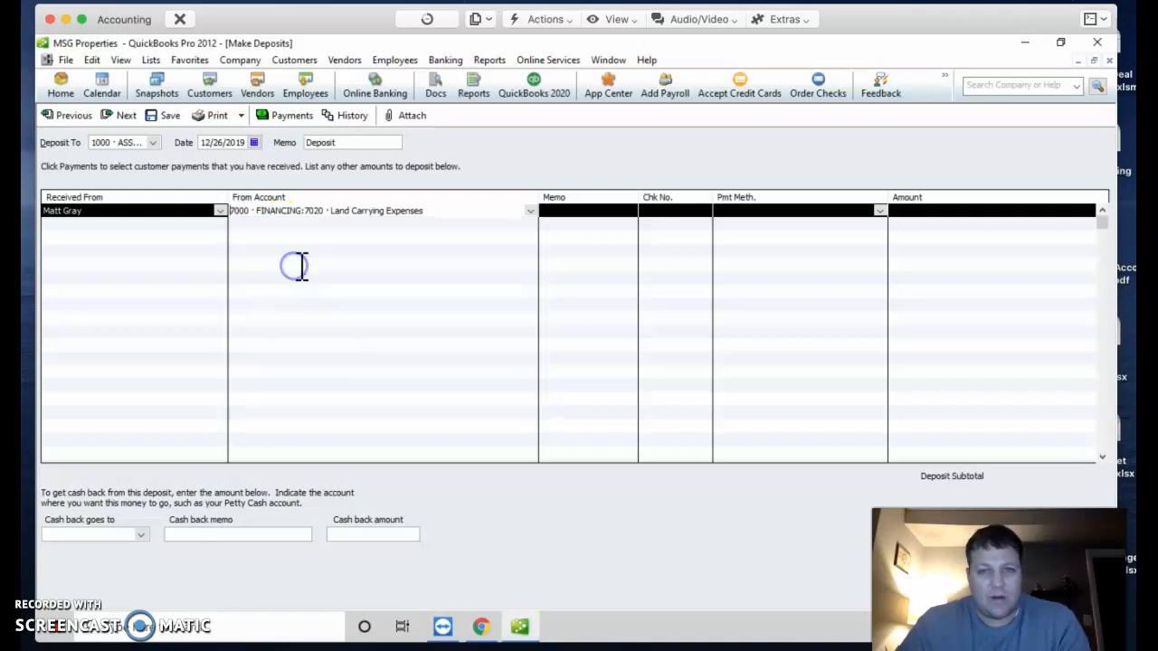
# Step: Add a memo offsetting the BOA reimbursement and save the 56.33 deposit
pyautogui.moveTo(637, 195); pyautogui.dragTo(772, 197)
pyautogui.click(610, 211)
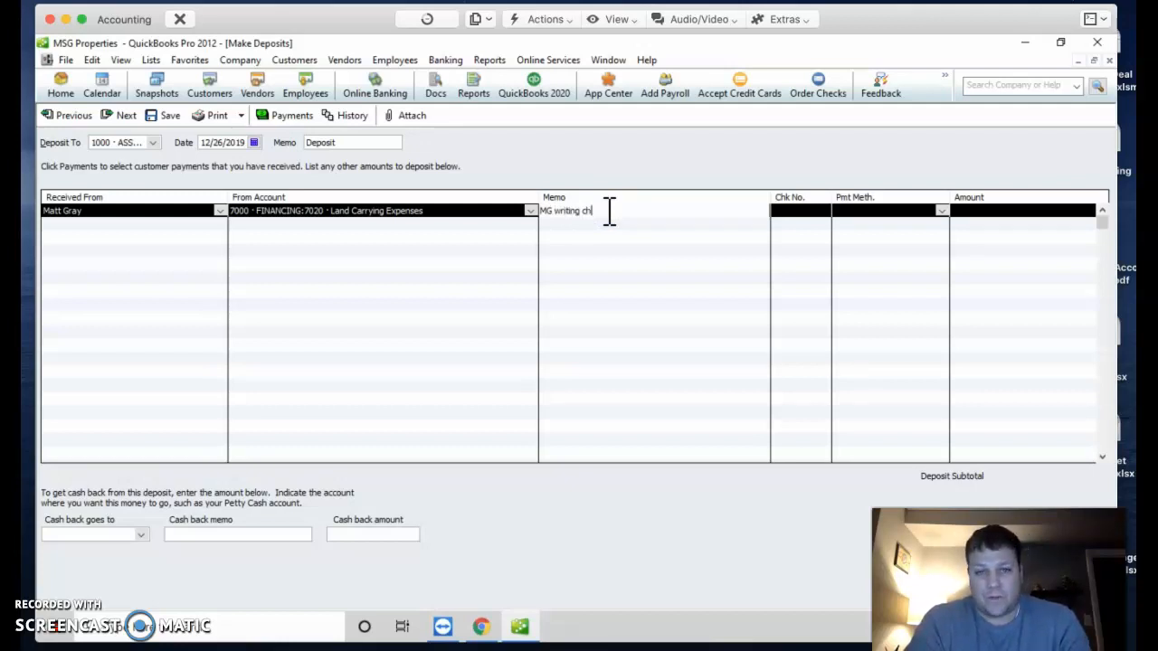
pyautogui.write('ny to offset free reimbur')
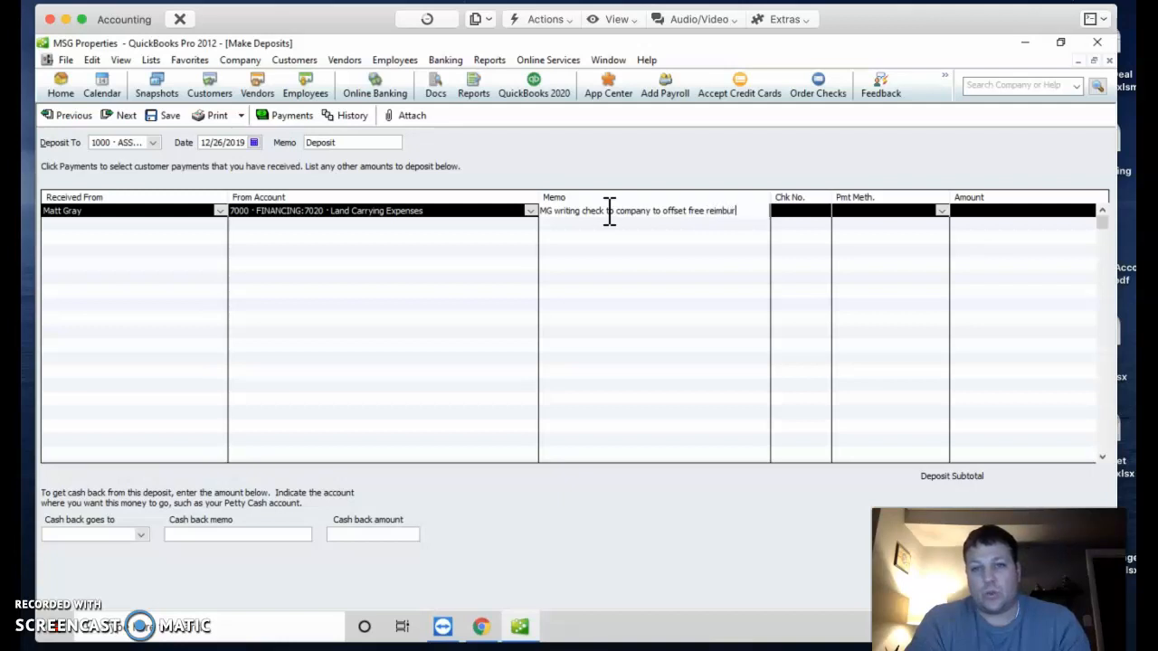
pyautogui.write('t from BOA')
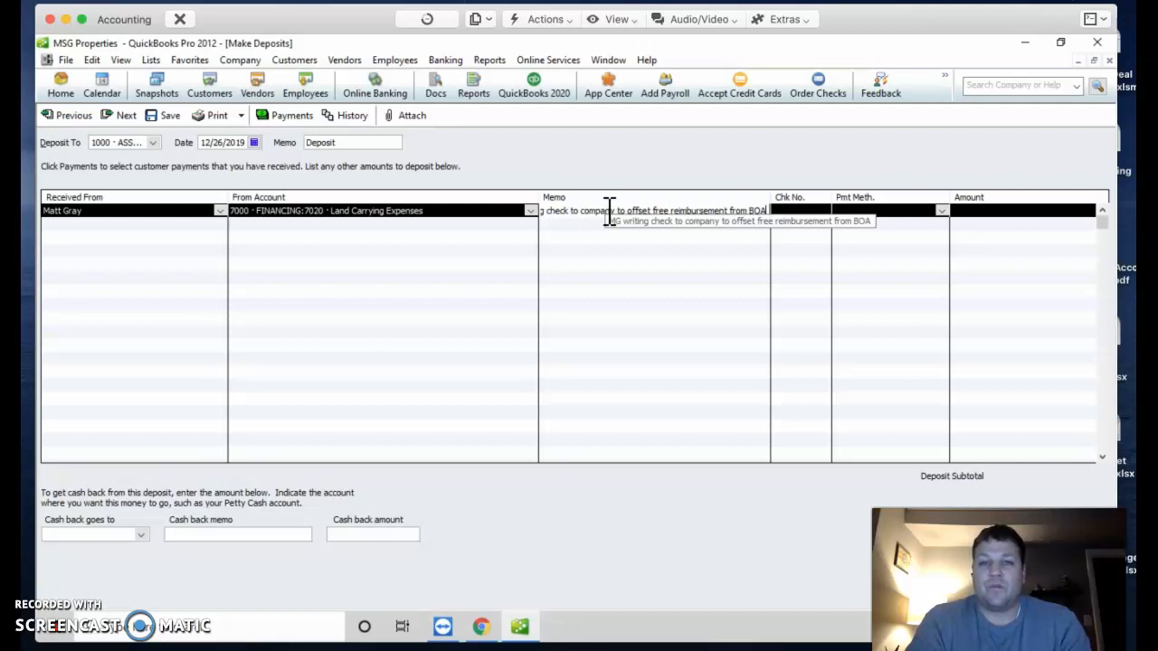
pyautogui.press('Tab')
pyautogui.press('Tab')
pyautogui.press('Tab')
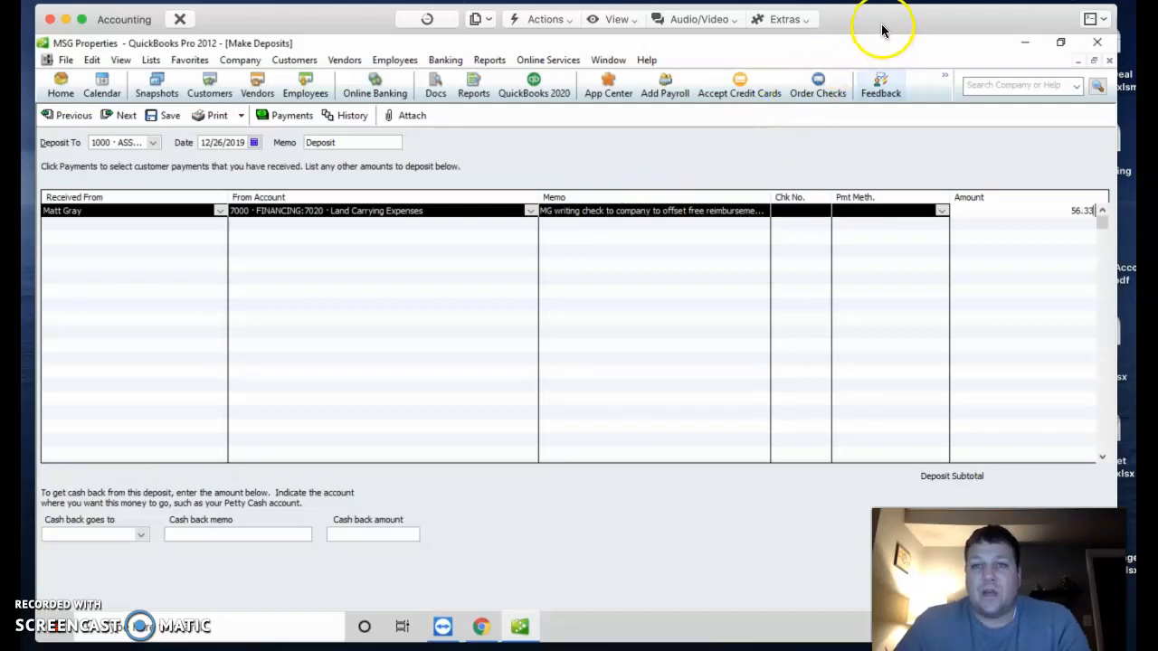
pyautogui.moveTo(879, 26); pyautogui.dragTo(666, 19)
pyautogui.click(713, 579)
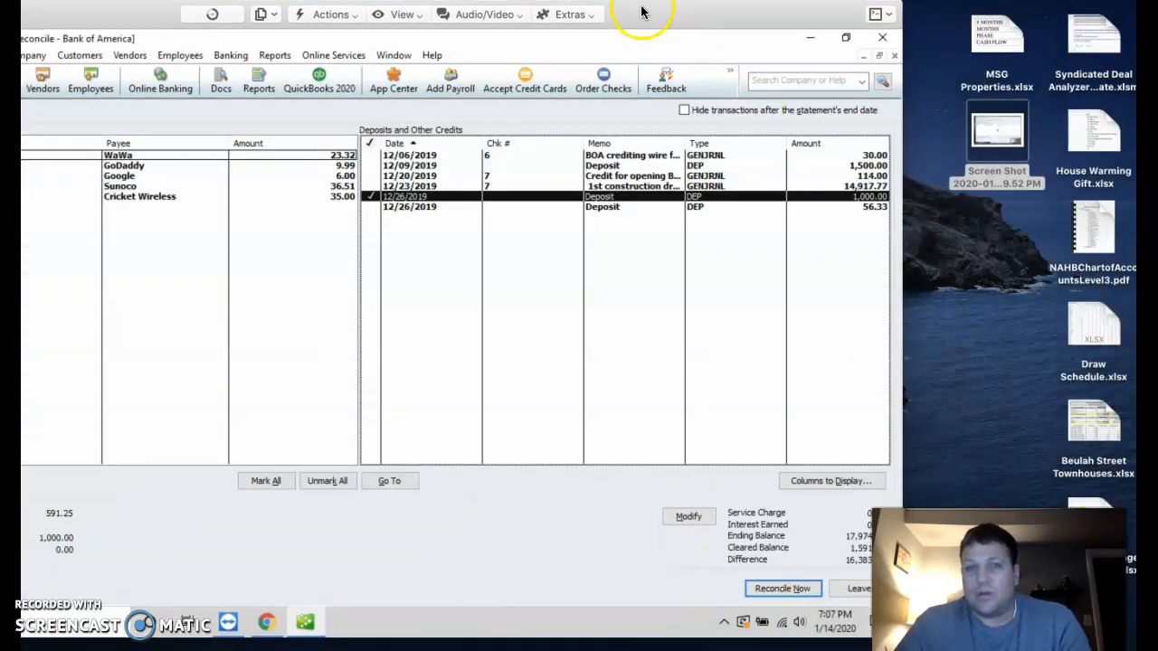
pyautogui.moveTo(646, 20); pyautogui.dragTo(874, 20)
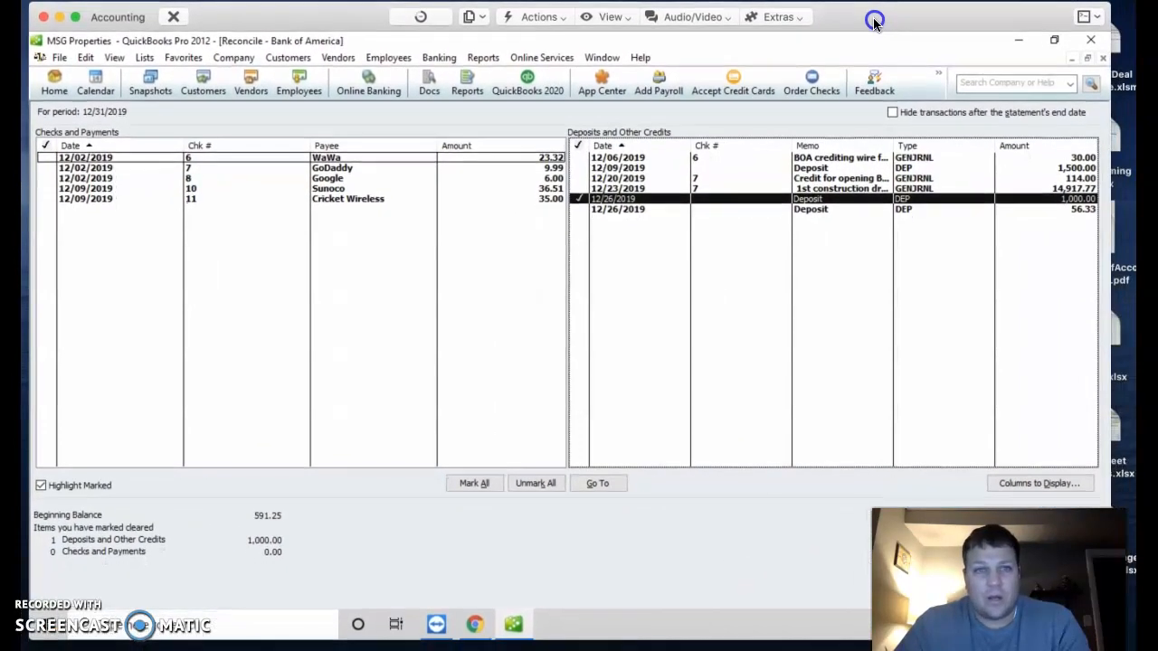
pyautogui.moveTo(0, 228); pyautogui.dragTo(713, 237)
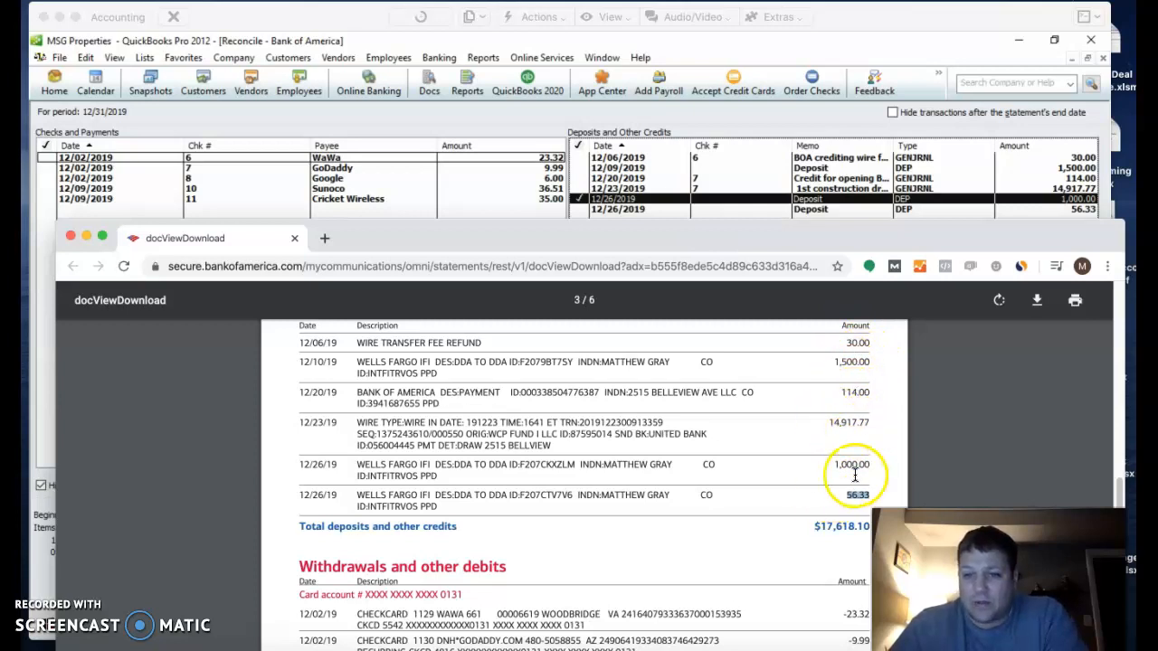
pyautogui.moveTo(870, 238); pyautogui.dragTo(0, 231)
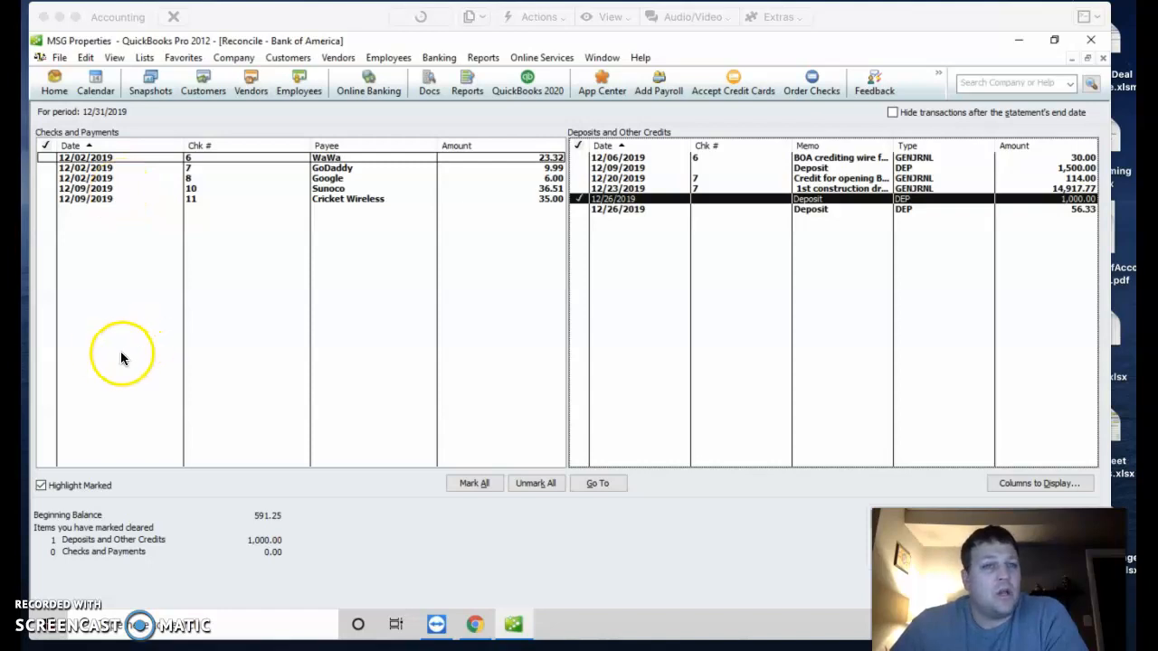
pyautogui.moveTo(0, 231); pyautogui.dragTo(608, 230)
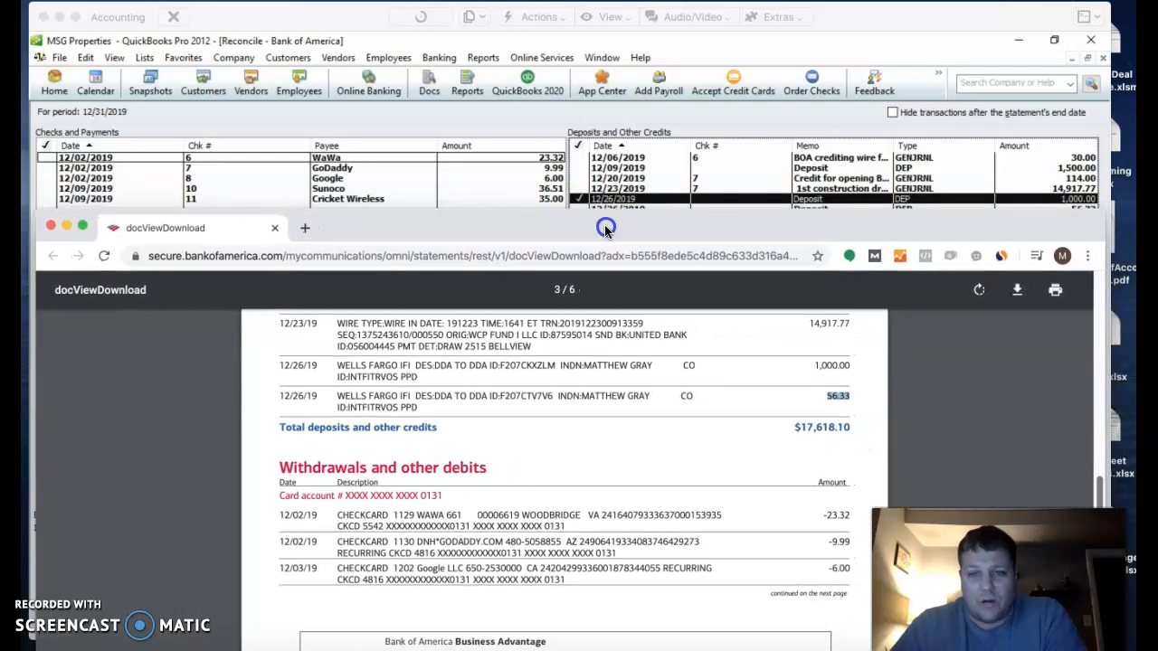
pyautogui.scroll(-2, 264, 460)
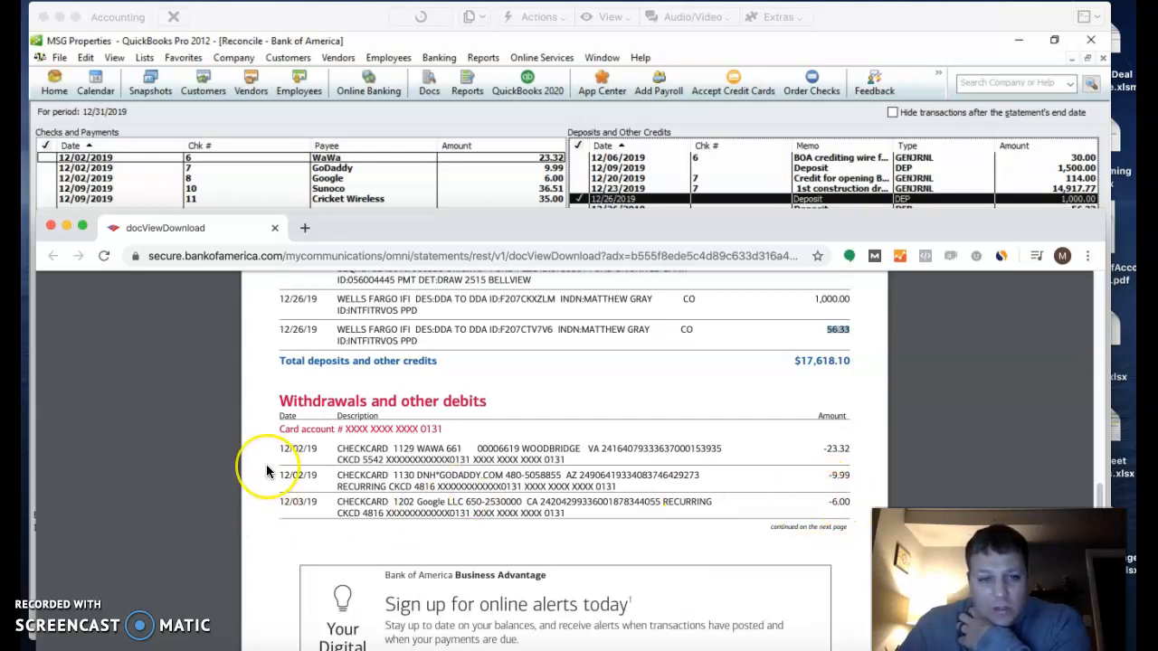
pyautogui.scroll(-3, 267, 471)
pyautogui.scroll(-4, 267, 471)
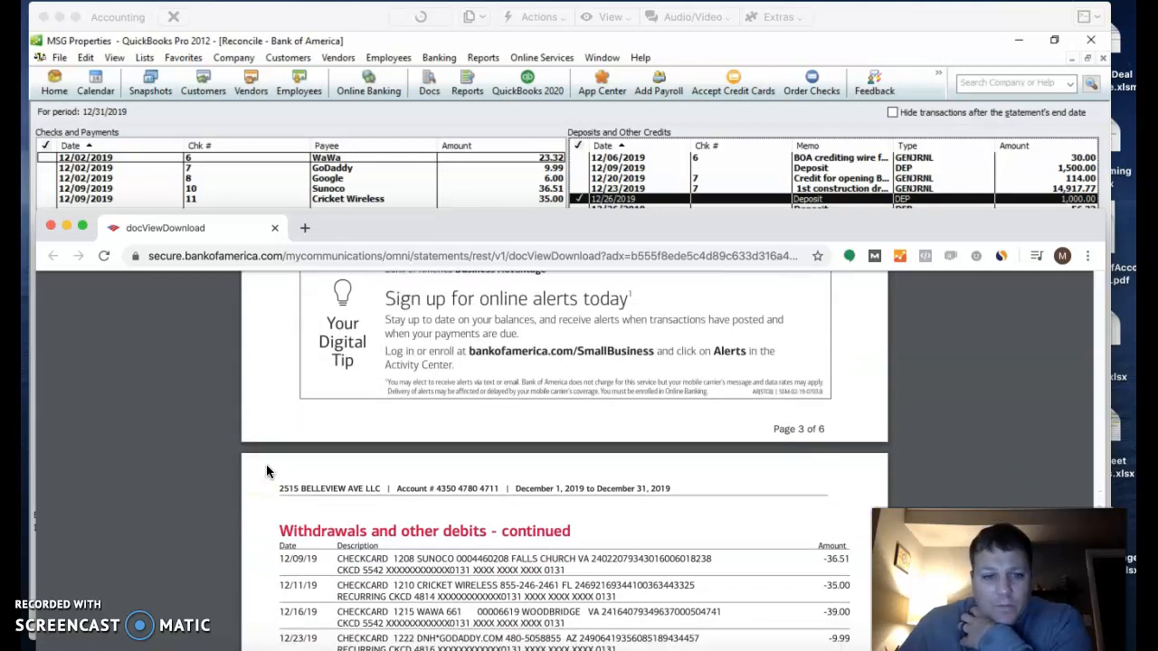
pyautogui.click(271, 462)
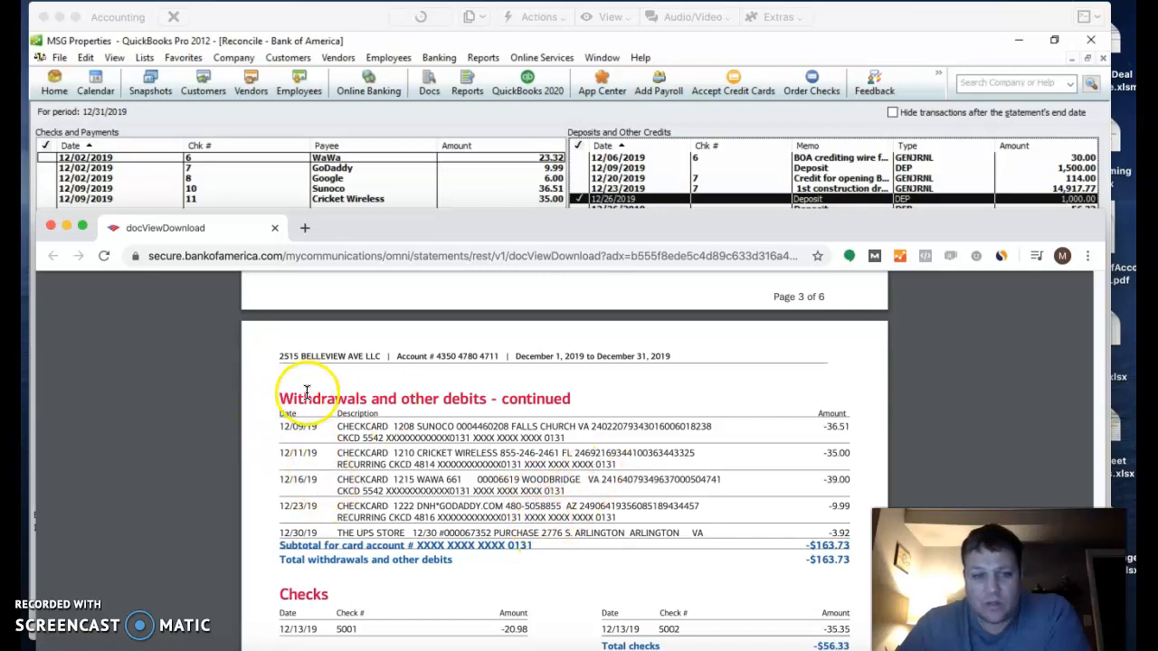
pyautogui.moveTo(695, 226); pyautogui.dragTo(21, 123)
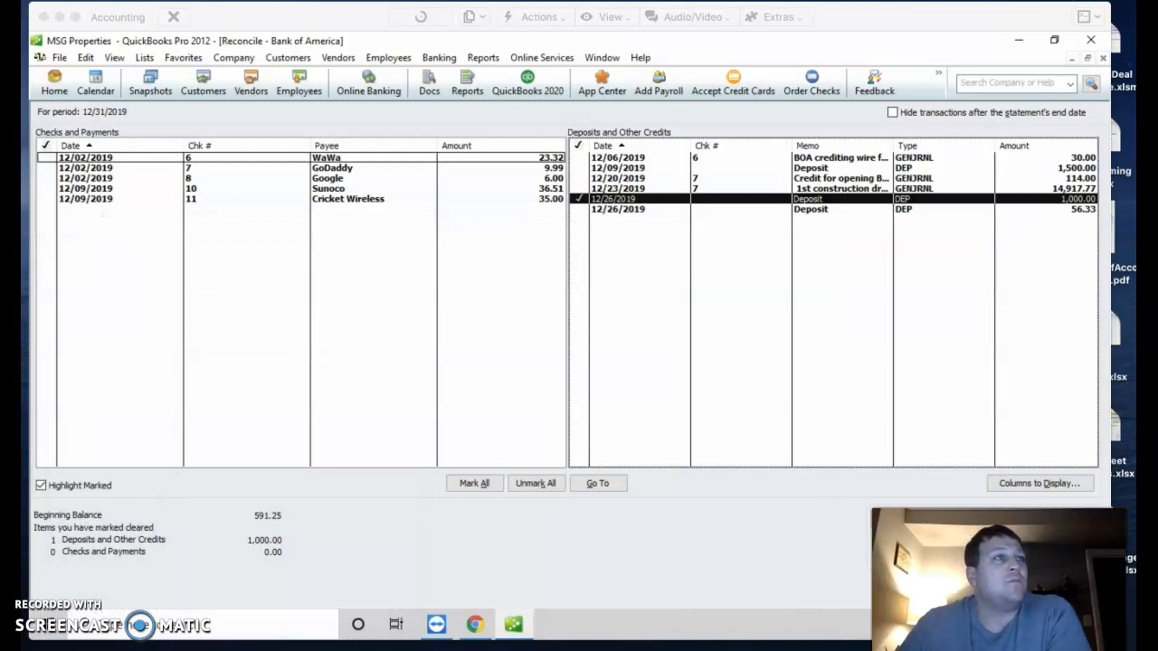
# Step: Start a new check in Write Checks payable to WaWa
pyautogui.click(442, 54)
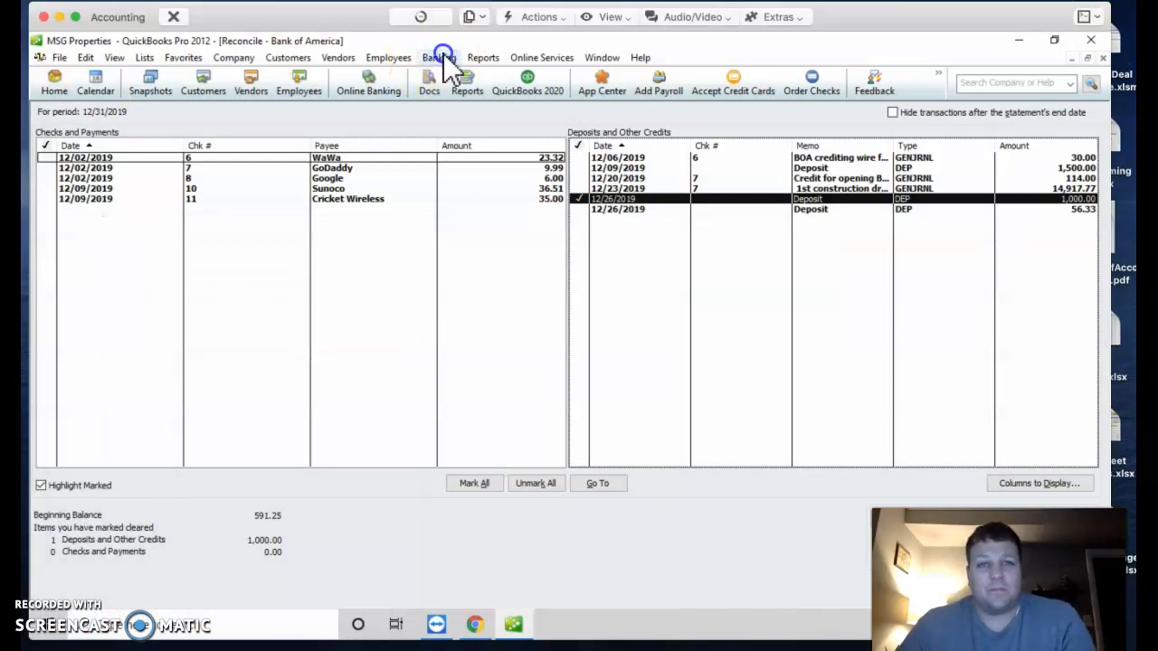
pyautogui.click(451, 71)
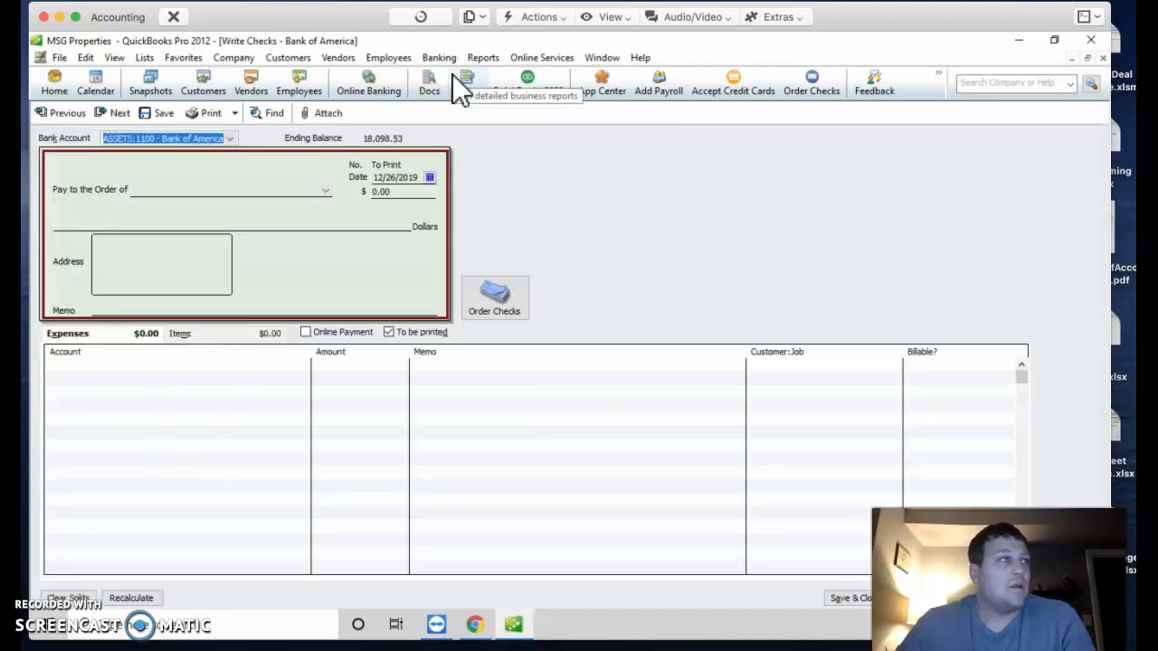
pyautogui.click(177, 189)
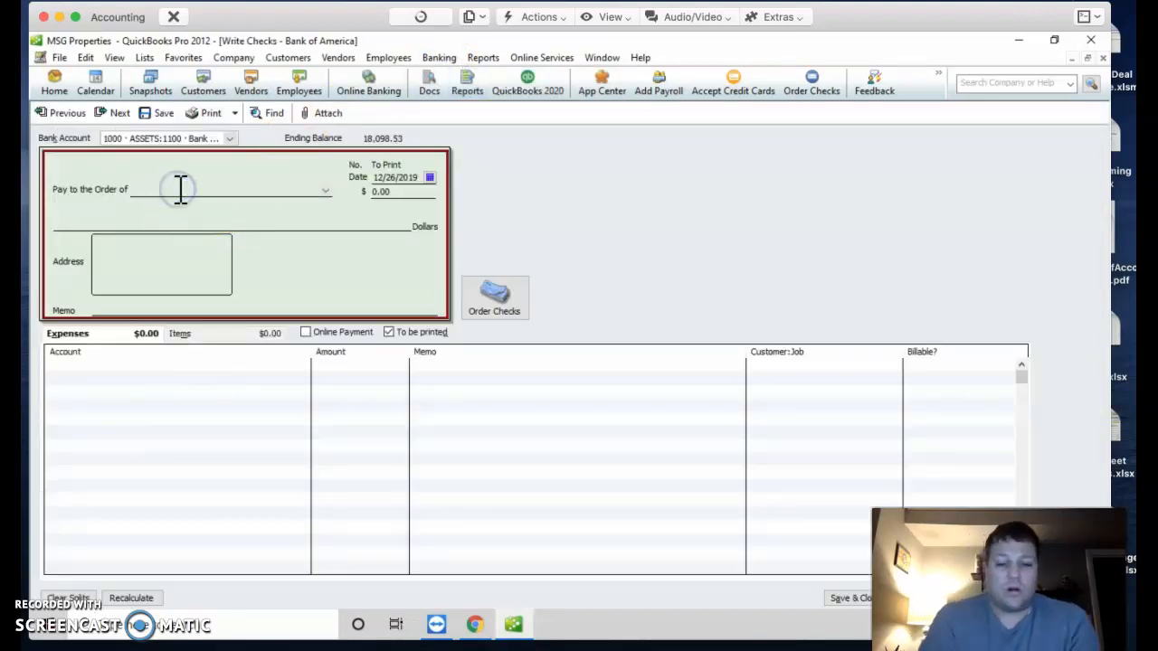
pyautogui.write('Washington Capital Partners')
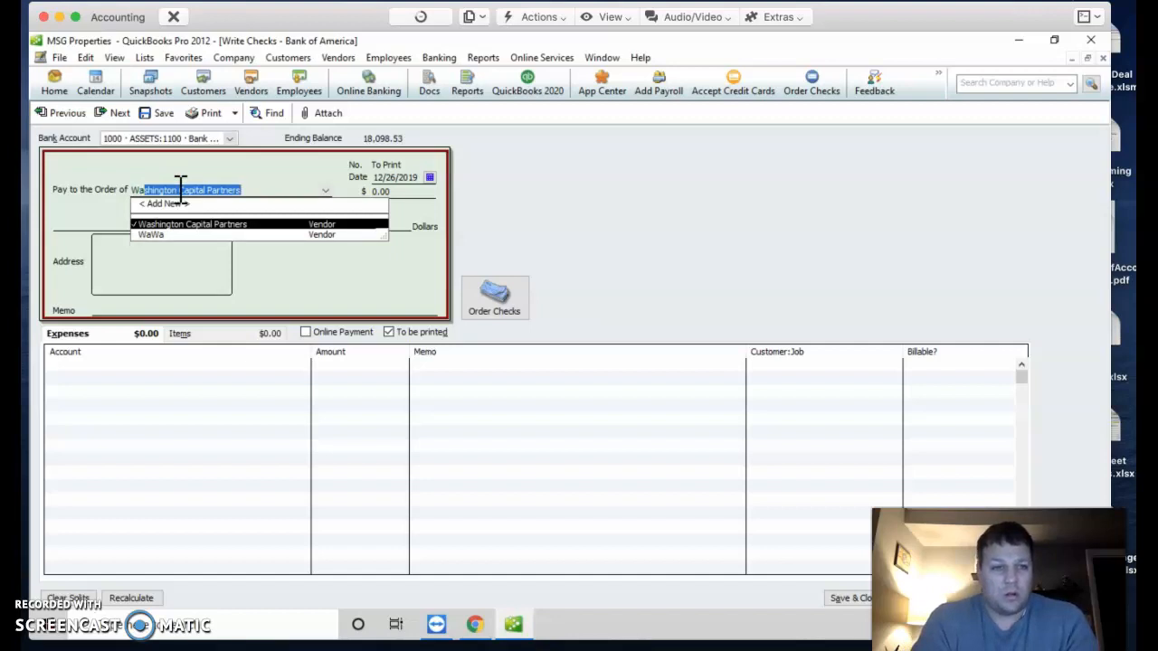
pyautogui.click(178, 234)
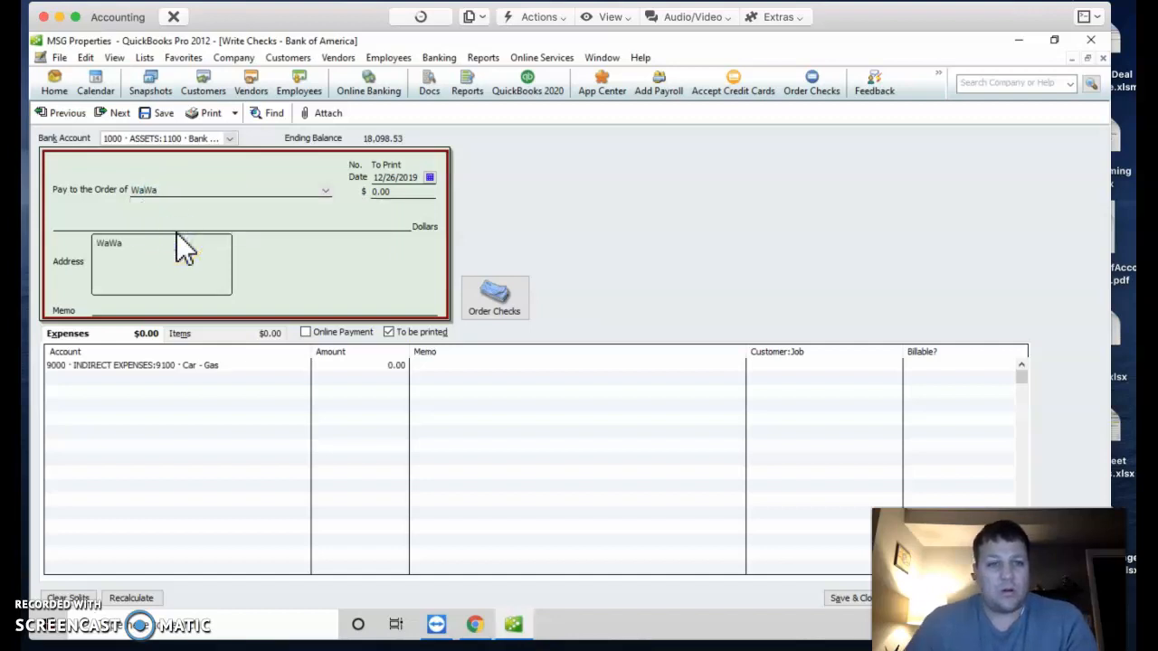
# Step: Enter 39.00 as the WaWa check amount
pyautogui.click(428, 193)
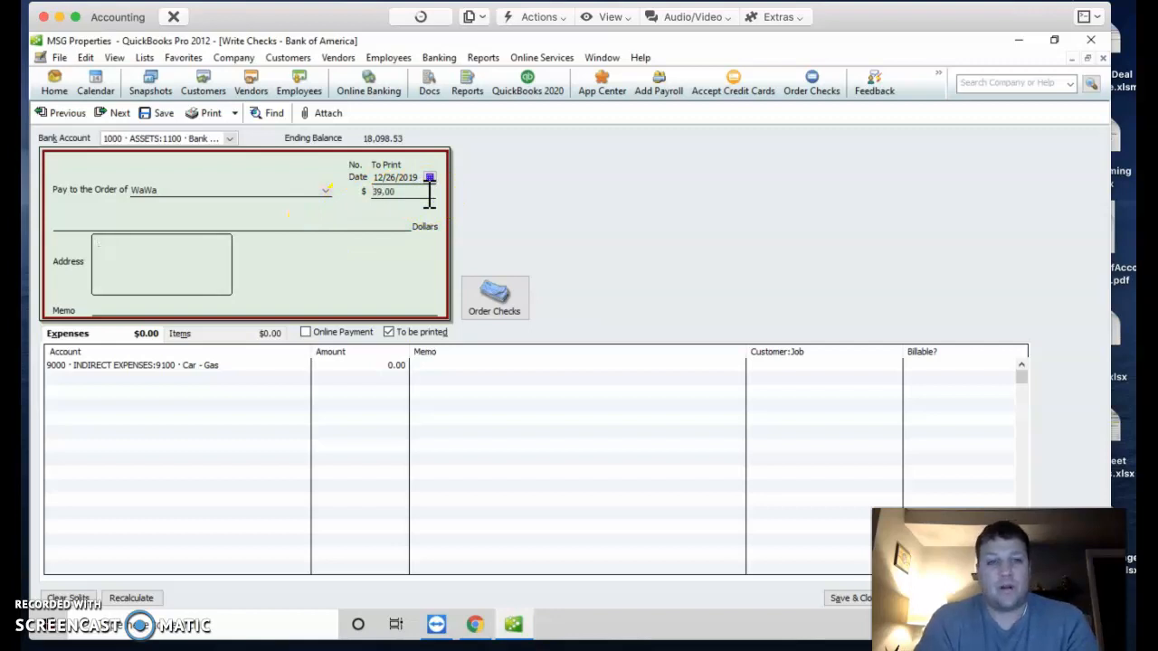
pyautogui.write('39.00')
pyautogui.press('Tab')
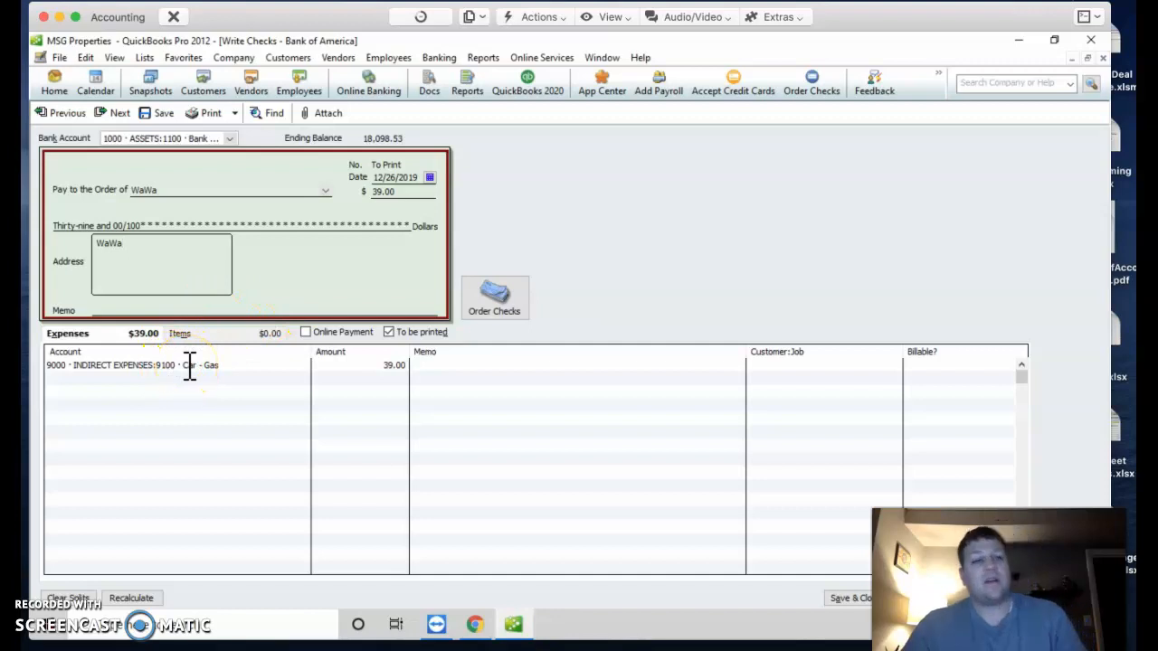
pyautogui.click(261, 366)
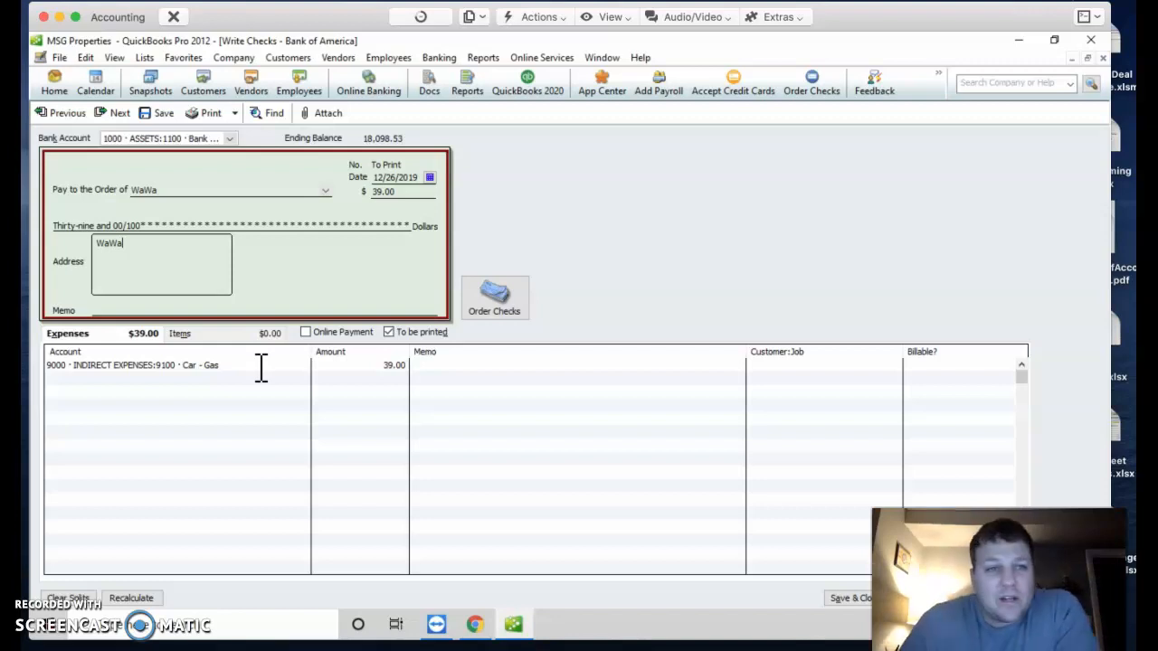
pyautogui.click(148, 57)
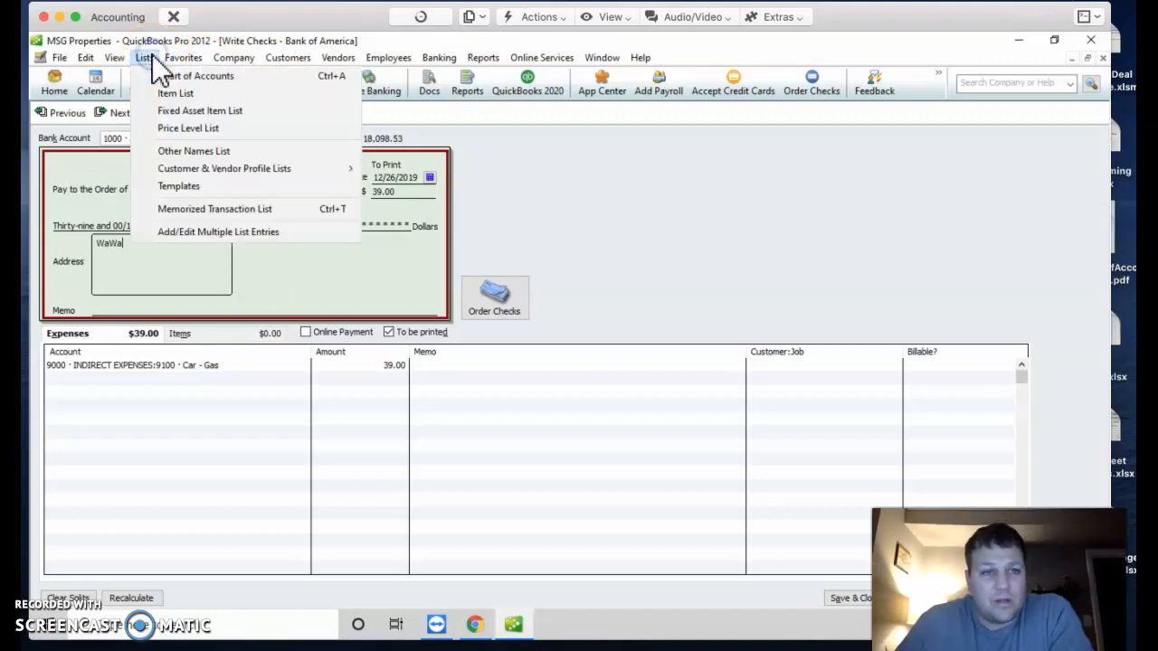
# Step: Look up 9100 Car - Gas in the Chart of Accounts, then close it to return to the check
pyautogui.click(199, 77)
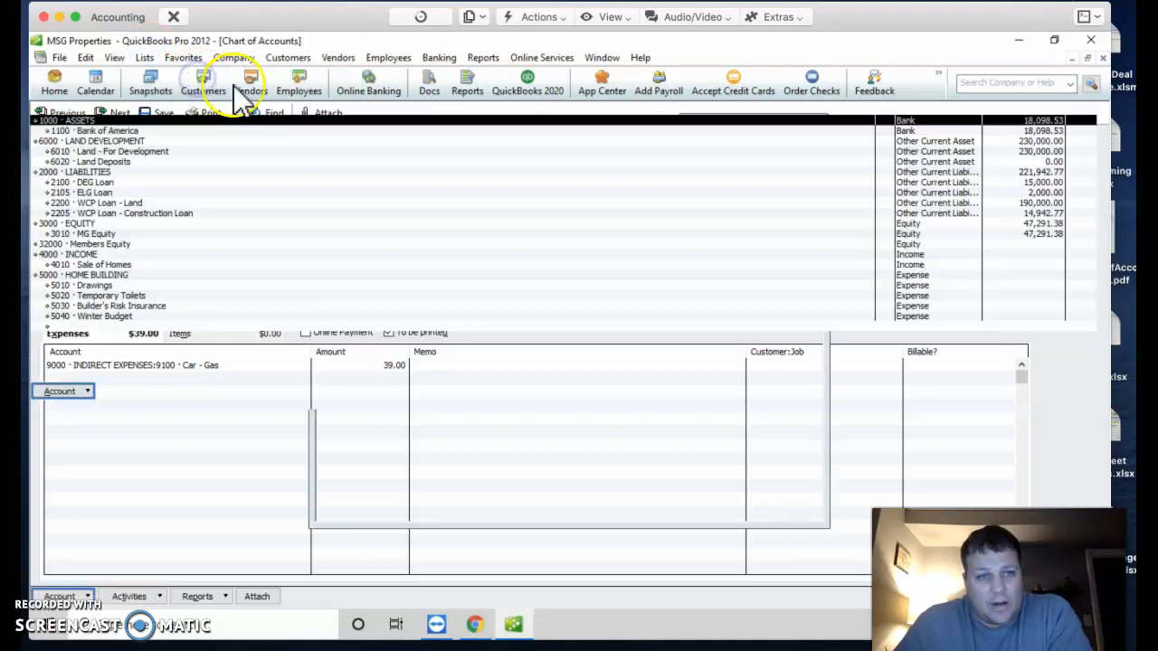
pyautogui.click(63, 276)
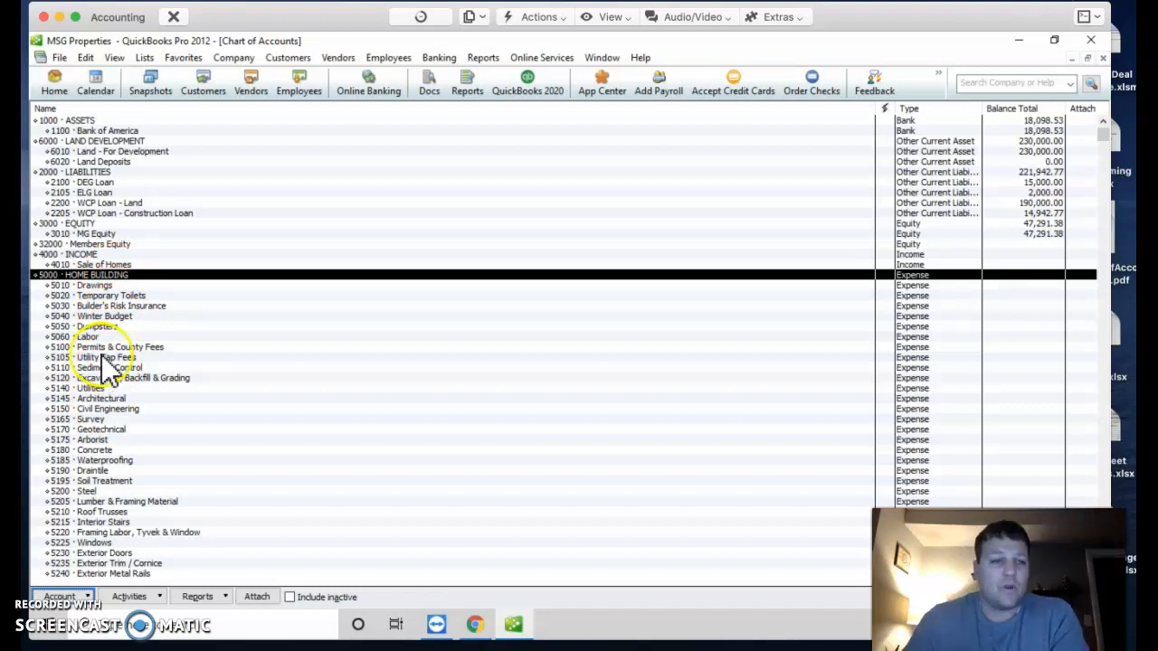
pyautogui.click(102, 285)
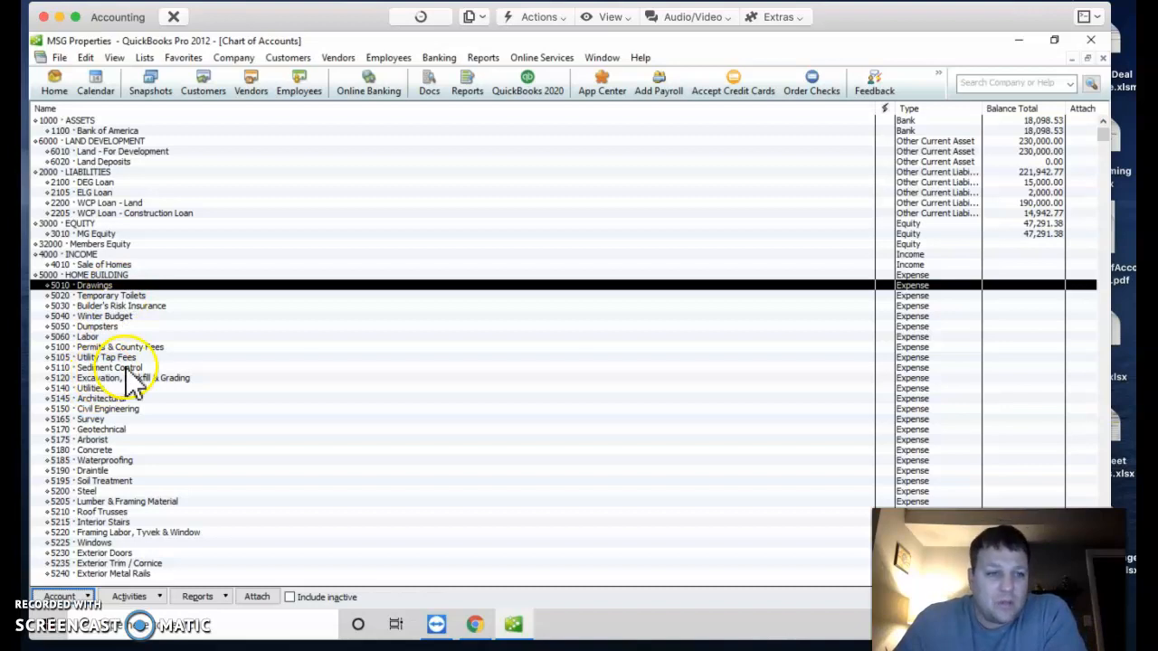
pyautogui.scroll(-2, 141, 384)
pyautogui.scroll(-15, 140, 366)
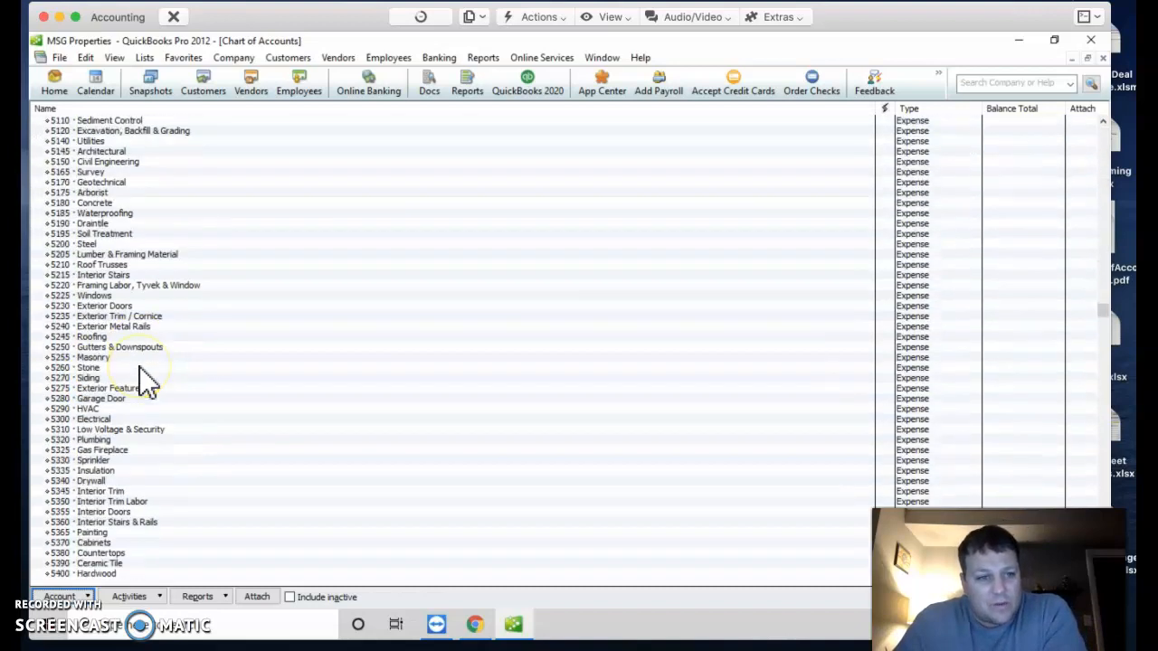
pyautogui.scroll(-1, 140, 366)
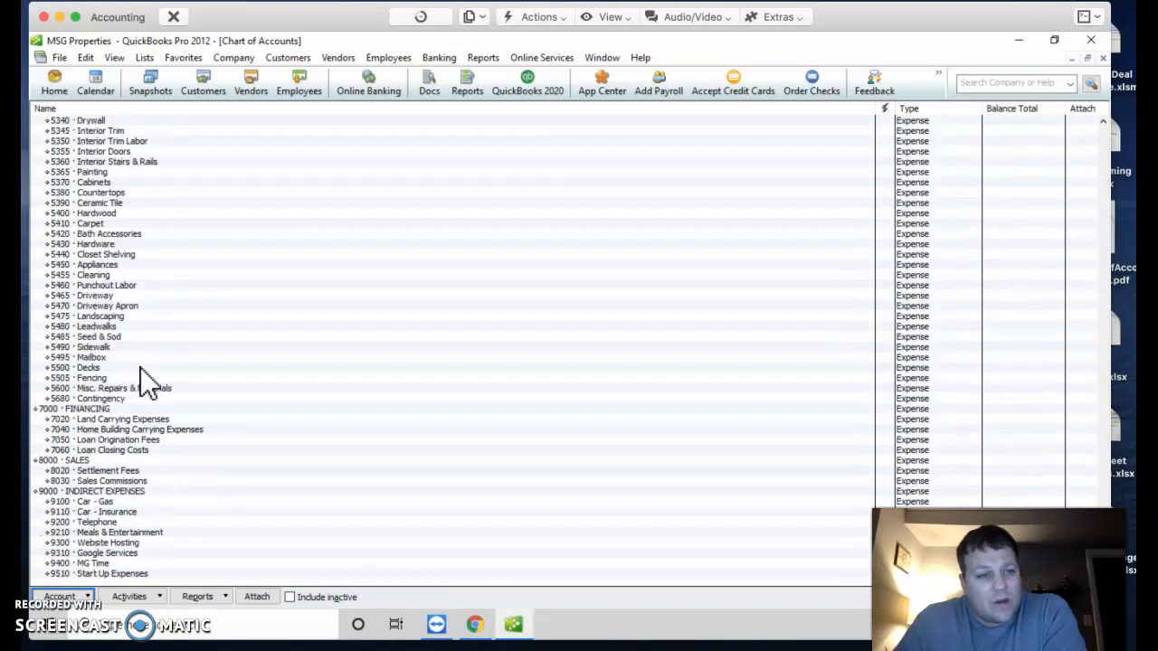
pyautogui.click(97, 503)
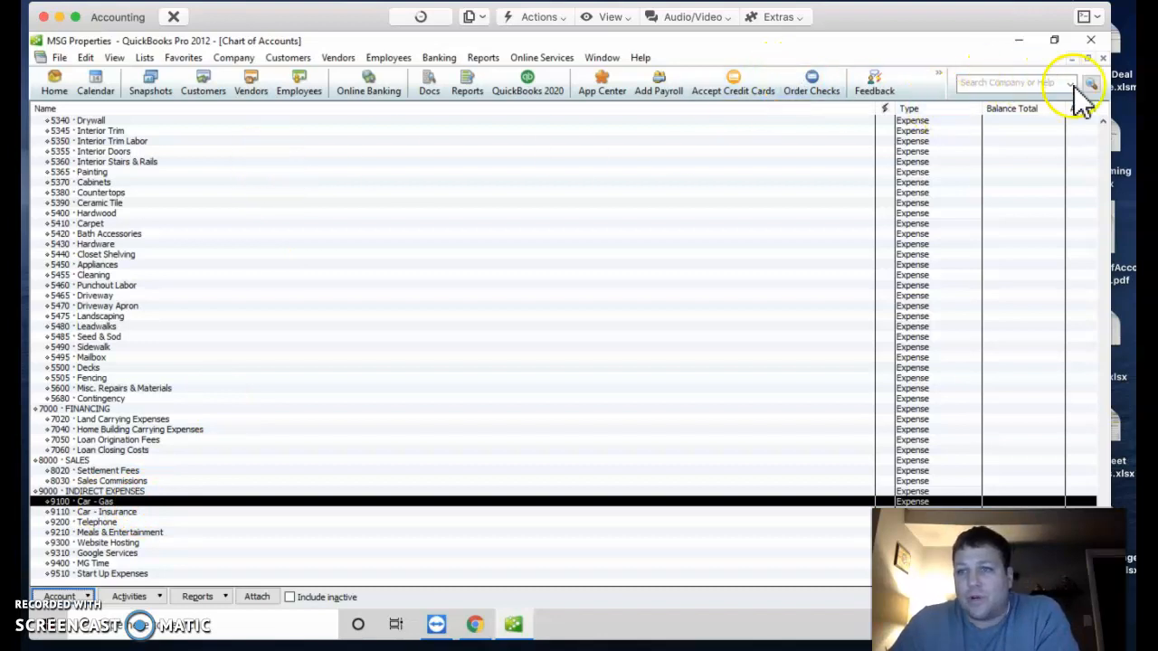
pyautogui.click(1102, 58)
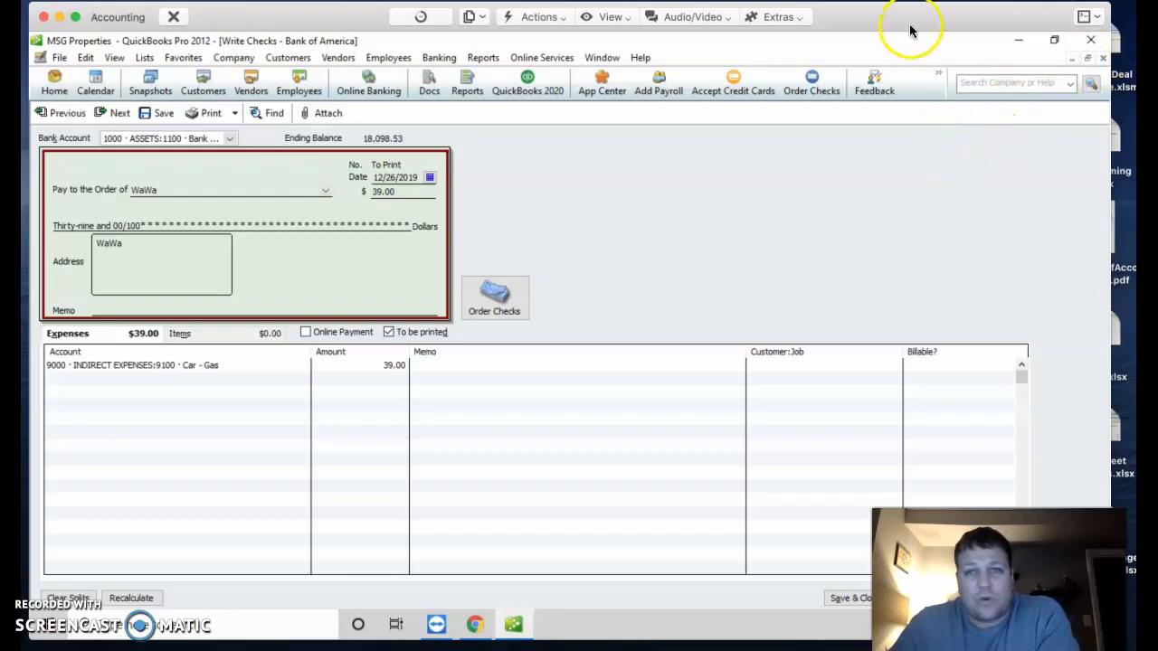
# Step: Add memo 'MG filing up tank' to the WaWa expense line and save it with Save & New
pyautogui.moveTo(915, 20); pyautogui.dragTo(930, 18)
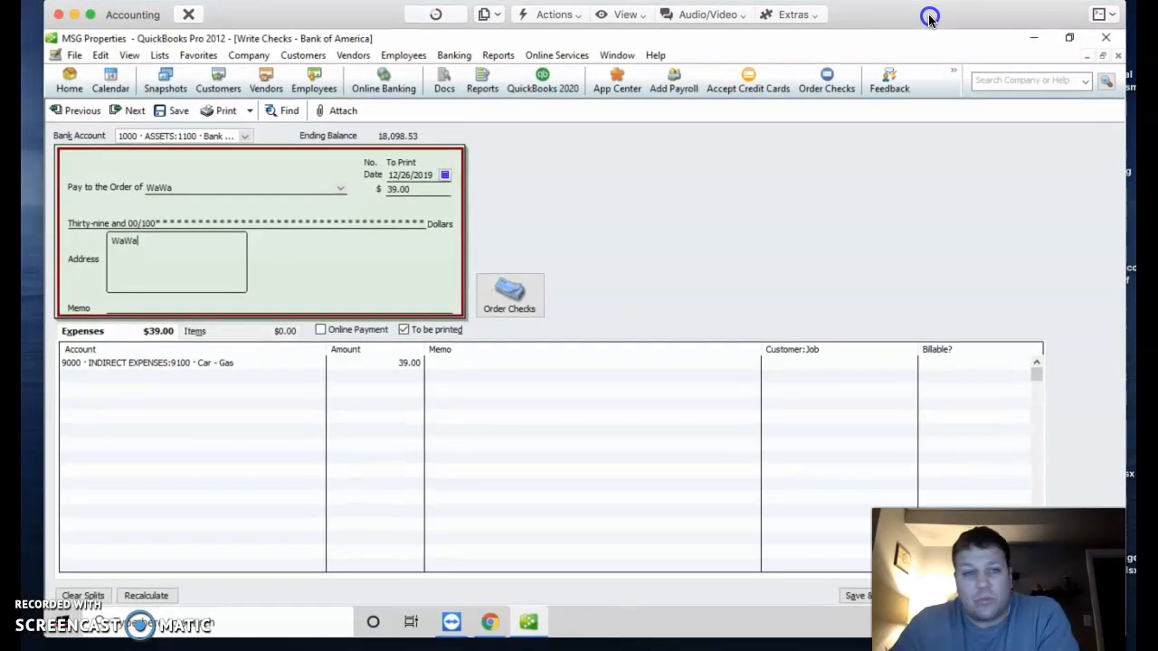
pyautogui.click(460, 364)
pyautogui.write('MG filing up tank')
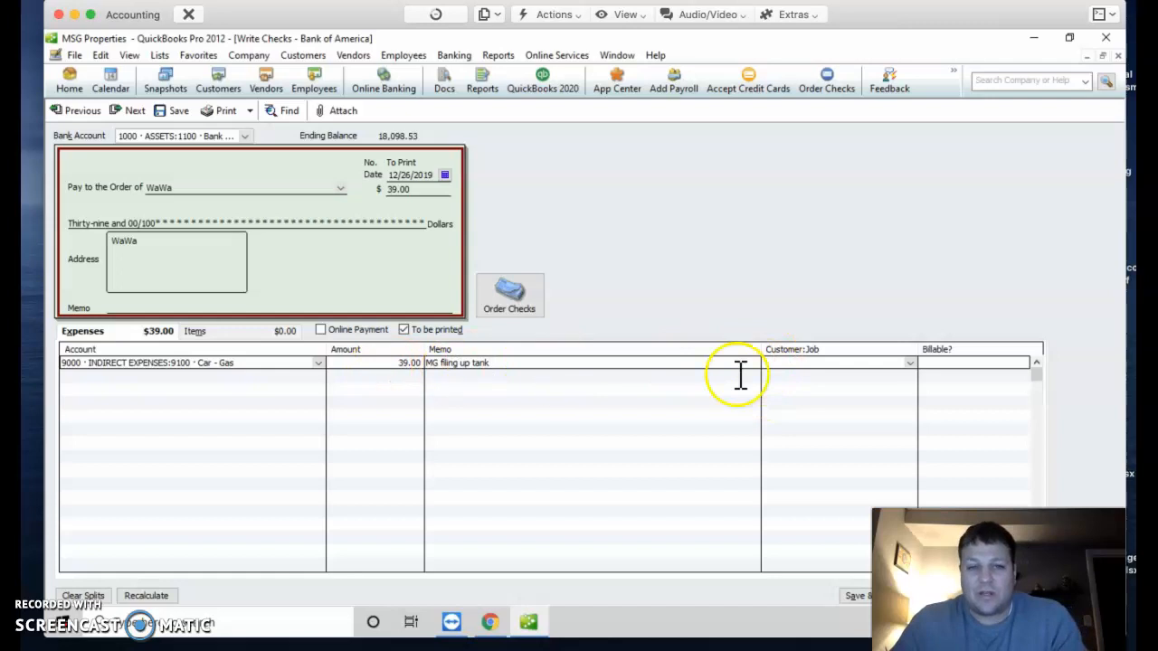
pyautogui.click(856, 595)
pyautogui.moveTo(959, 18); pyautogui.dragTo(815, 20)
pyautogui.click(791, 598)
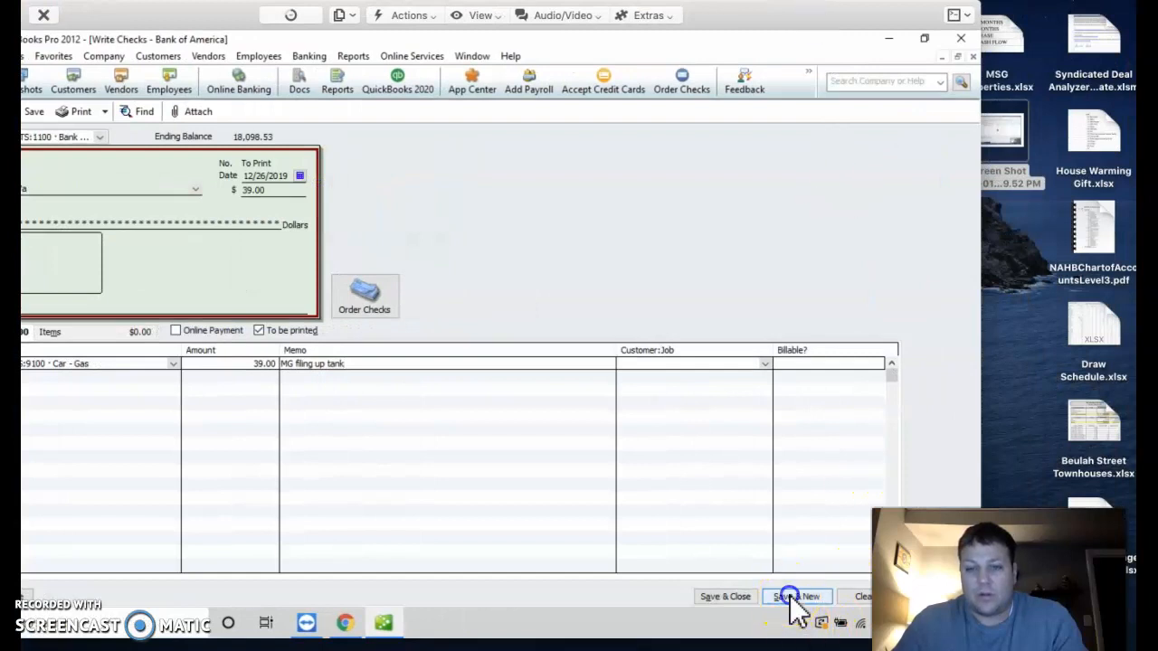
pyautogui.doubleClick(778, 28)
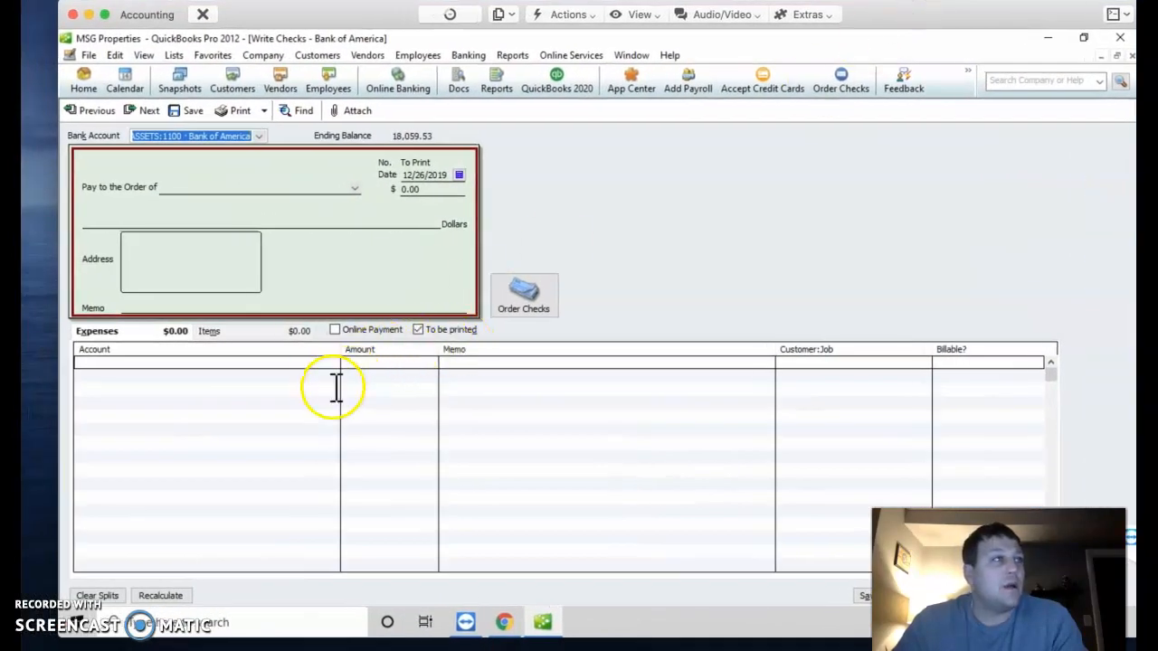
# Step: Enter GoDaddy as the payee of the new check
pyautogui.click(211, 186)
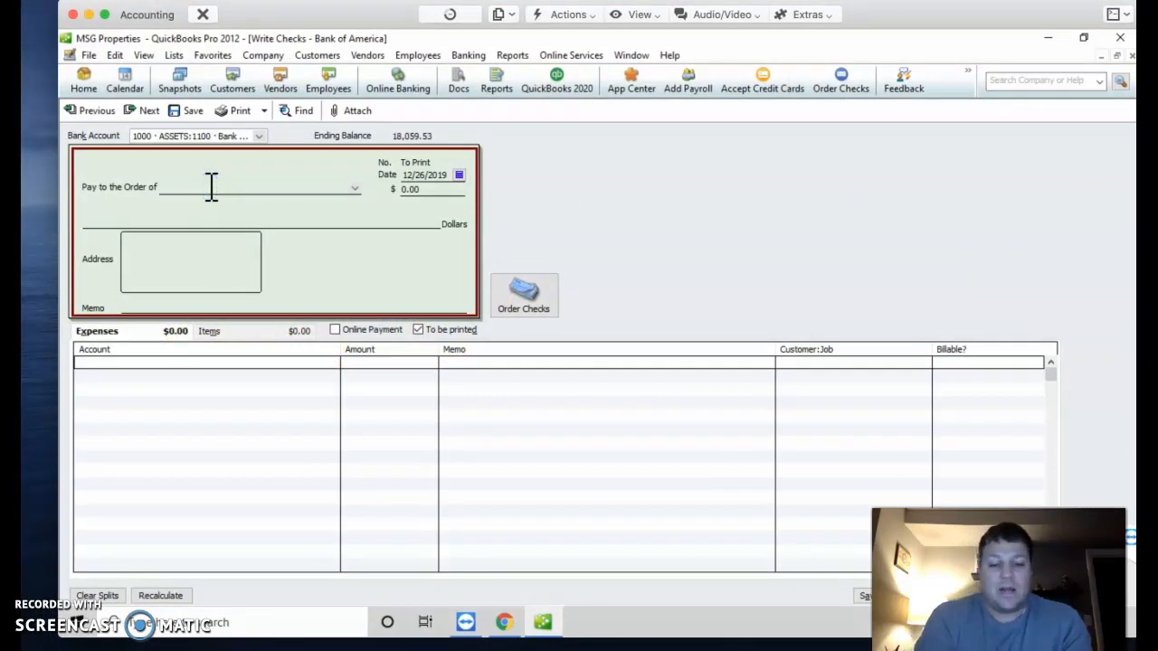
pyautogui.write('GoDadd')
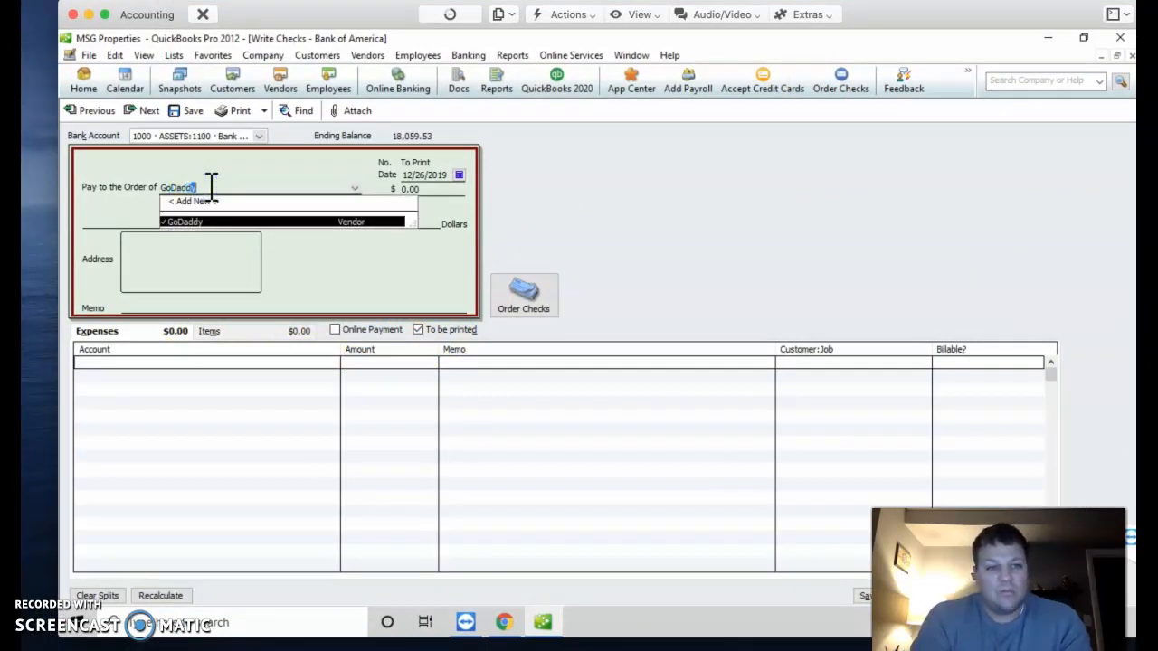
pyautogui.write('y')
pyautogui.press('Tab')
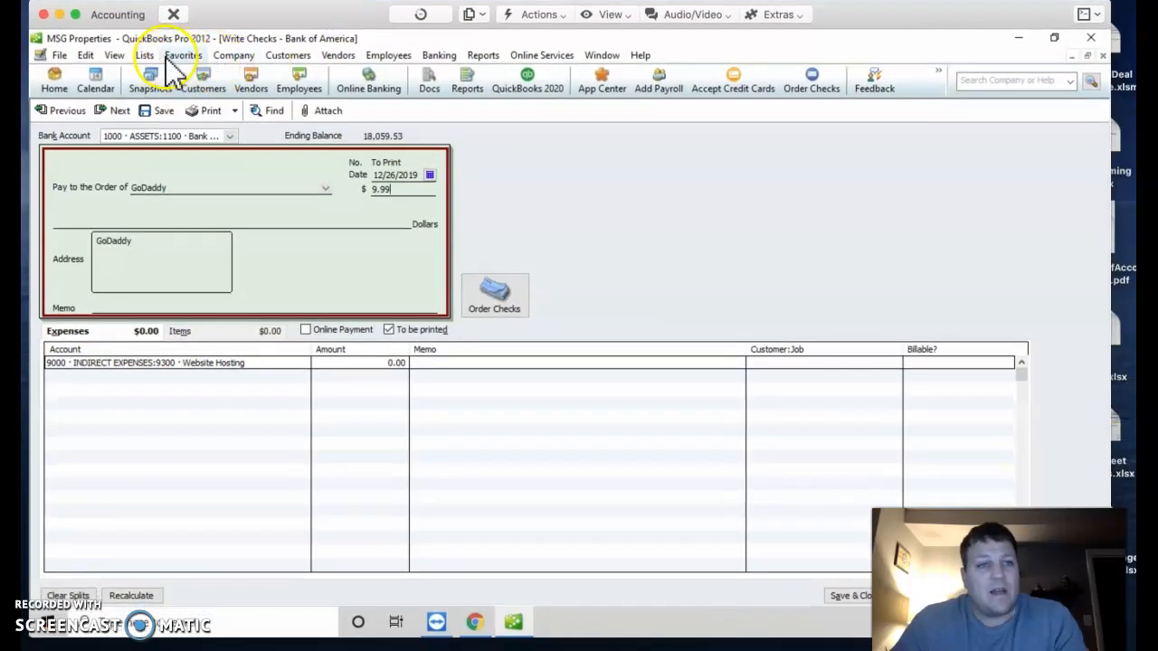
pyautogui.click(145, 55)
pyautogui.click(161, 73)
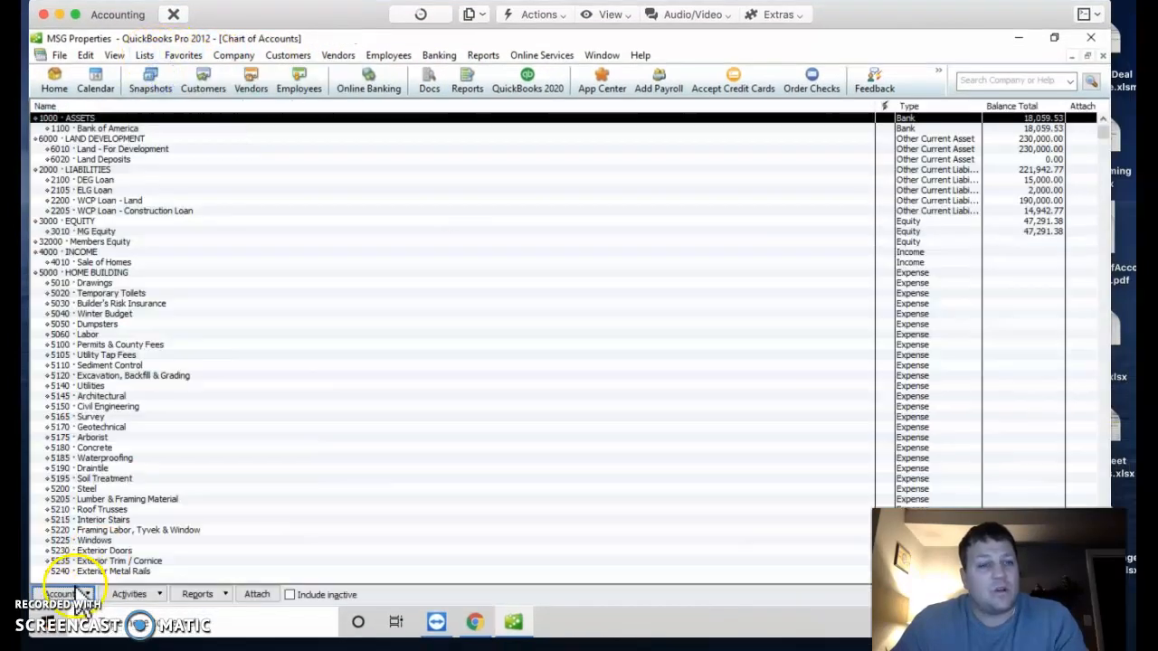
pyautogui.click(77, 594)
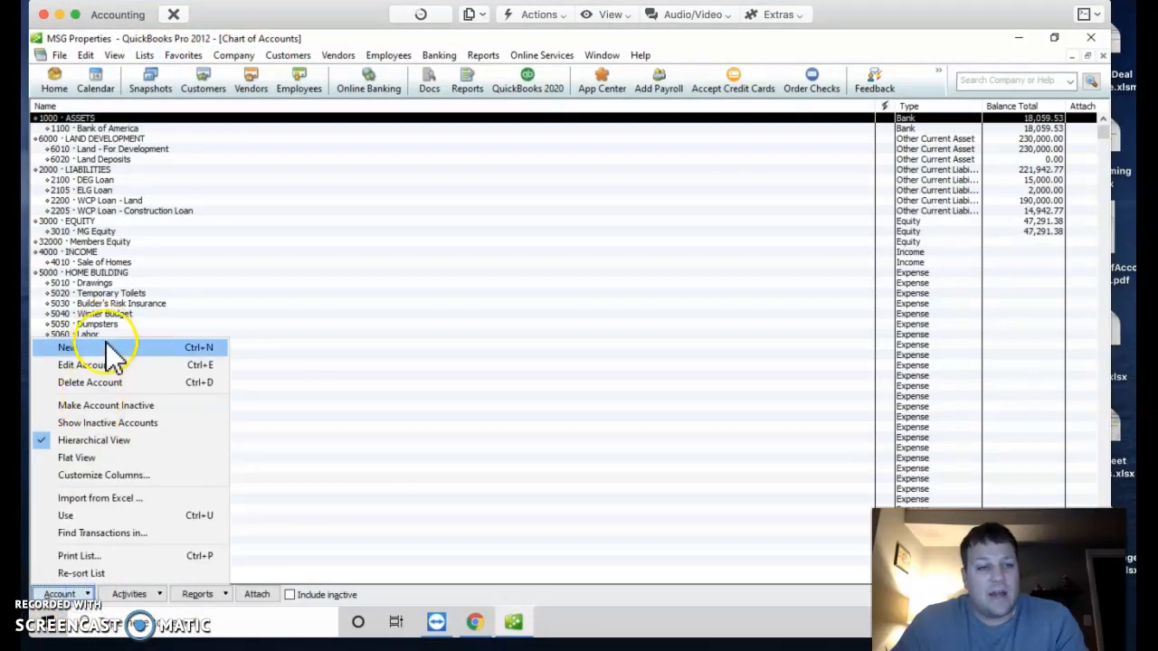
pyautogui.click(131, 271)
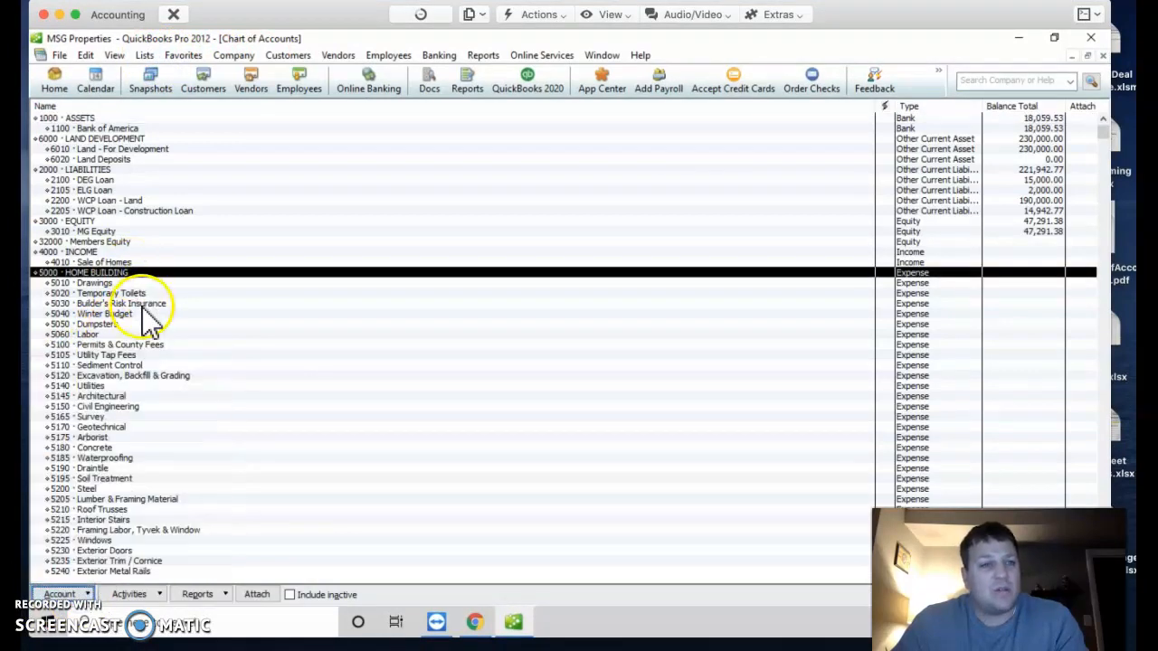
pyautogui.scroll(-10, 142, 314)
pyautogui.scroll(-3, 145, 327)
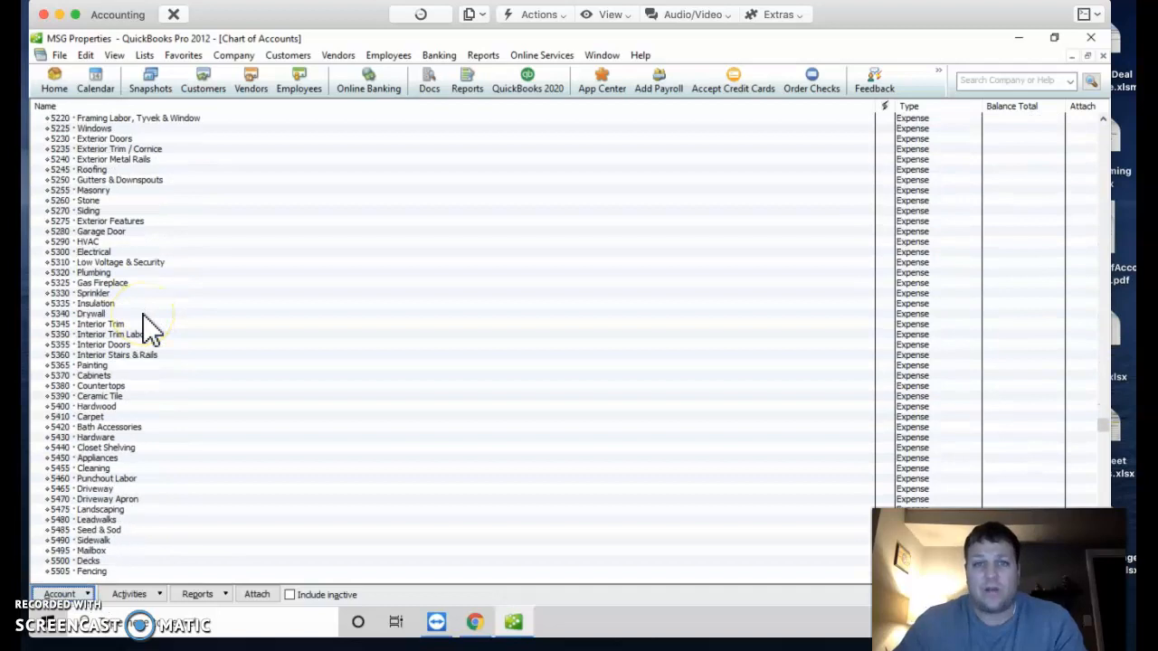
pyautogui.scroll(-1, 142, 327)
pyautogui.scroll(-5, 137, 328)
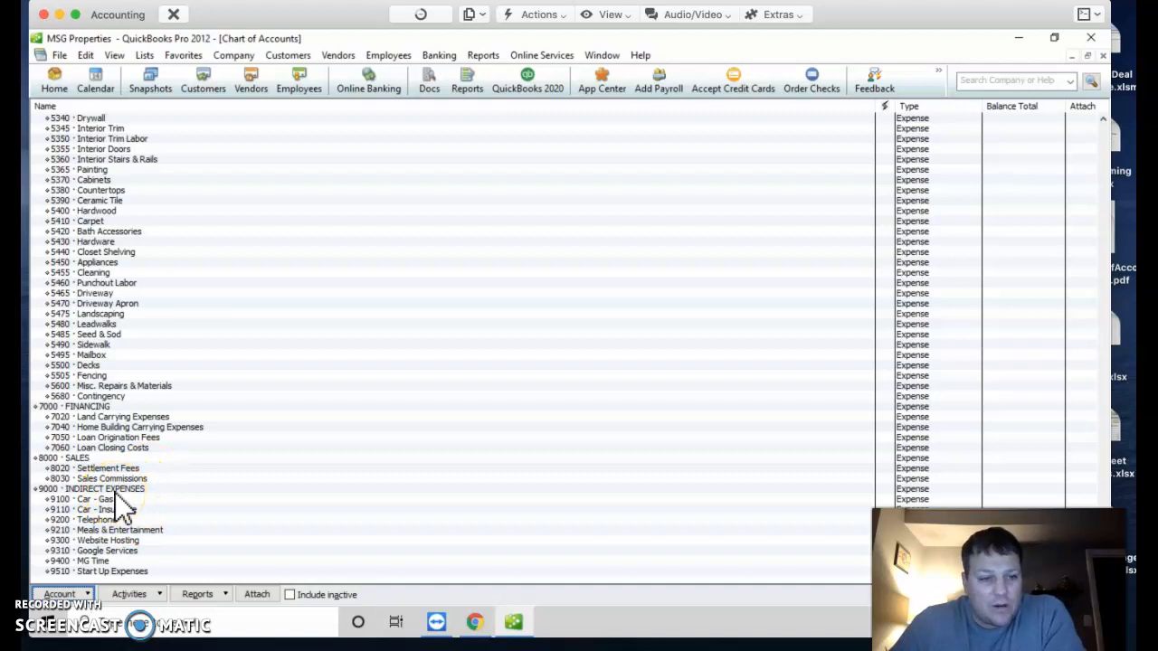
pyautogui.click(113, 488)
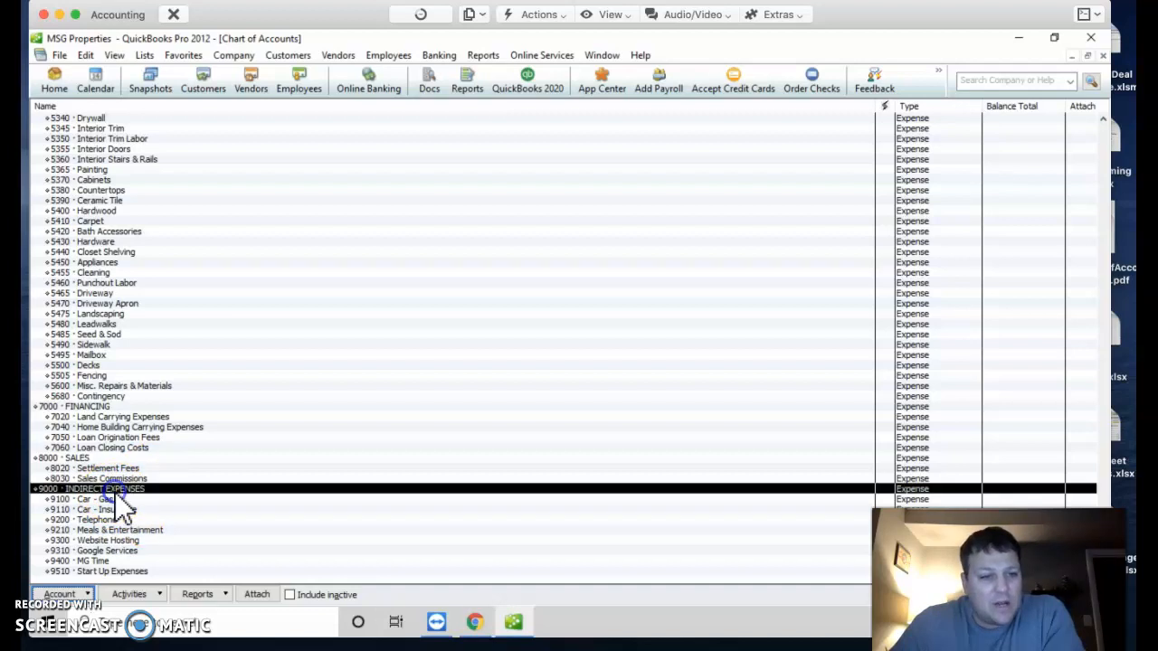
pyautogui.click(115, 541)
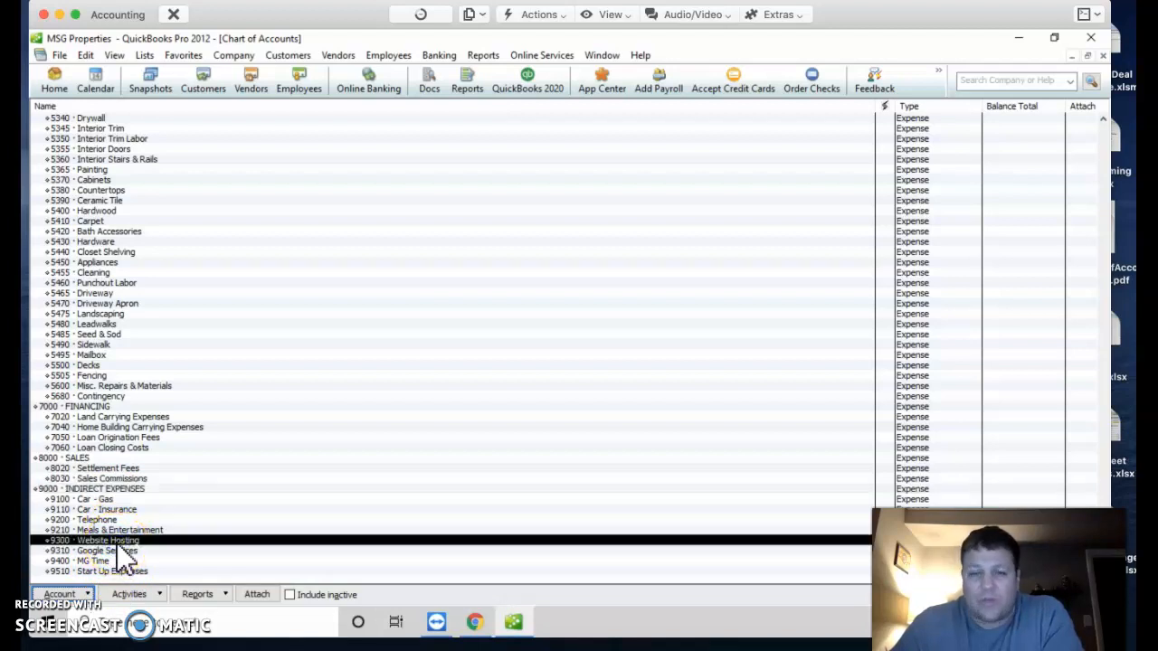
pyautogui.click(1102, 56)
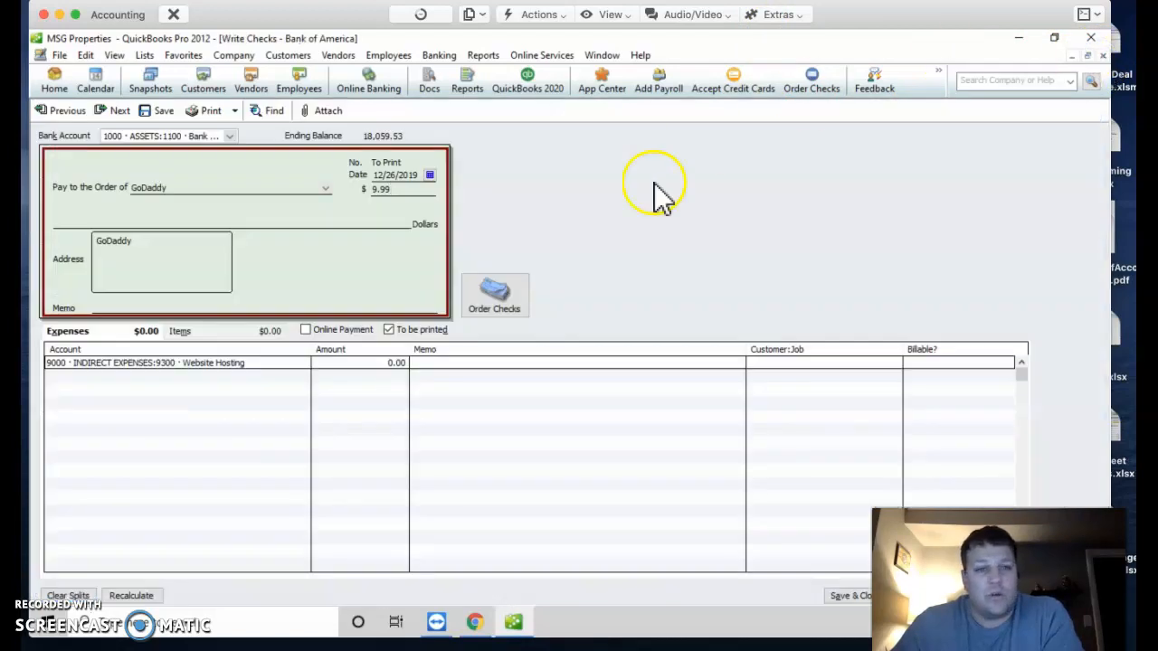
# Step: Fill the GoDaddy expense line with 9.99 and memo 'December webhosting', then Save & New
pyautogui.click(384, 362)
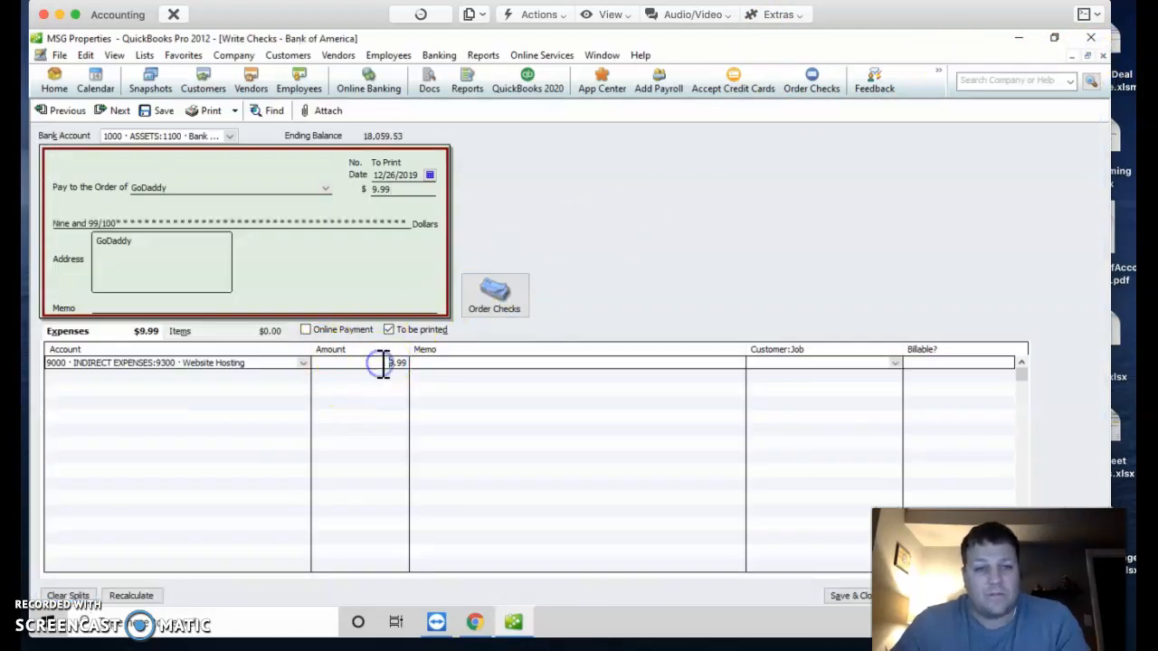
pyautogui.click(487, 363)
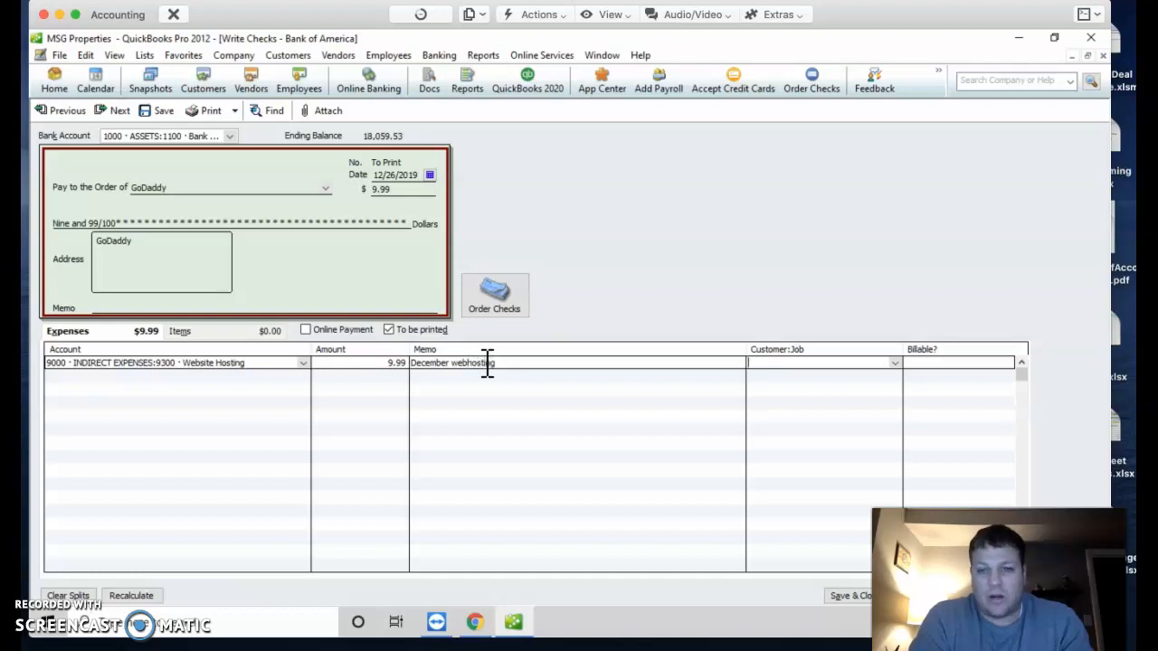
pyautogui.moveTo(891, 14)
pyautogui.mouseDown()
pyautogui.moveTo(530, 13)
pyautogui.moveTo(912, 17)
pyautogui.moveTo(892, 13)
pyautogui.mouseUp()
pyautogui.click(563, 598)
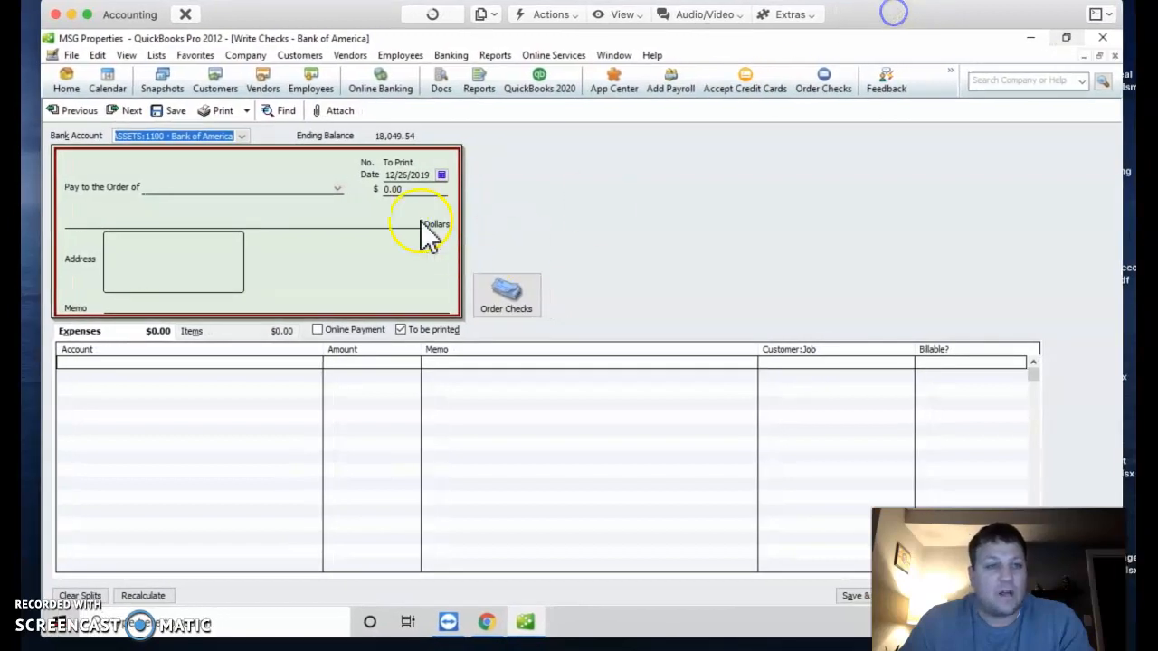
# Step: Type UPS as the payee, then cancel the Quick Add and clear the entry
pyautogui.click(190, 191)
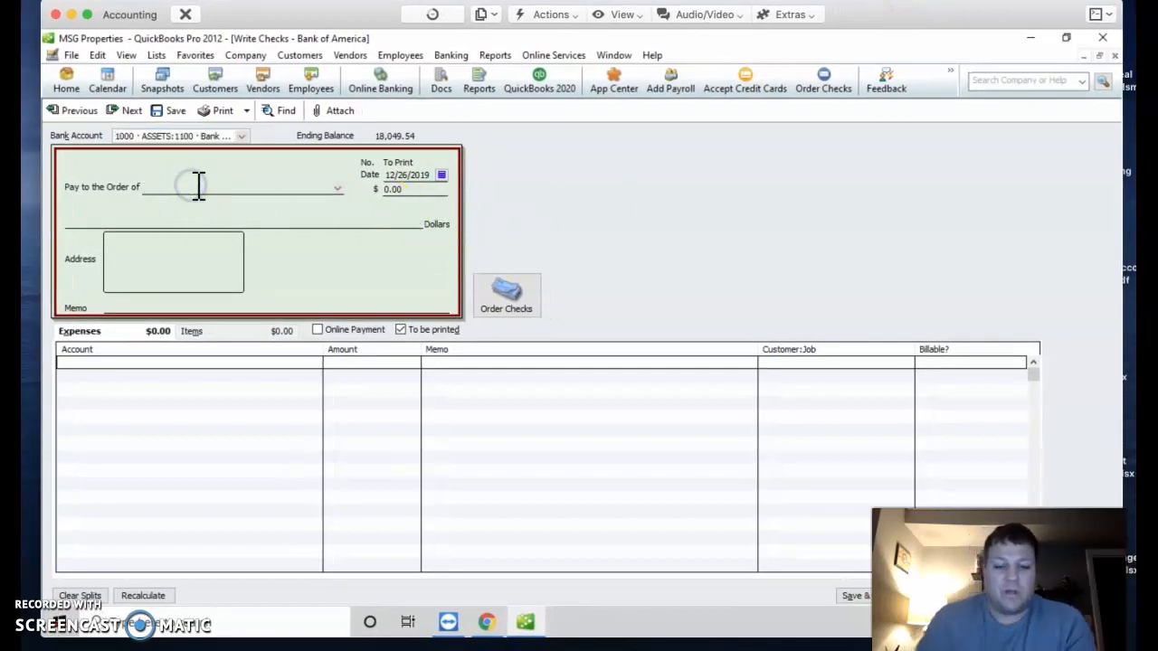
pyautogui.write('UPS')
pyautogui.press('Tab')
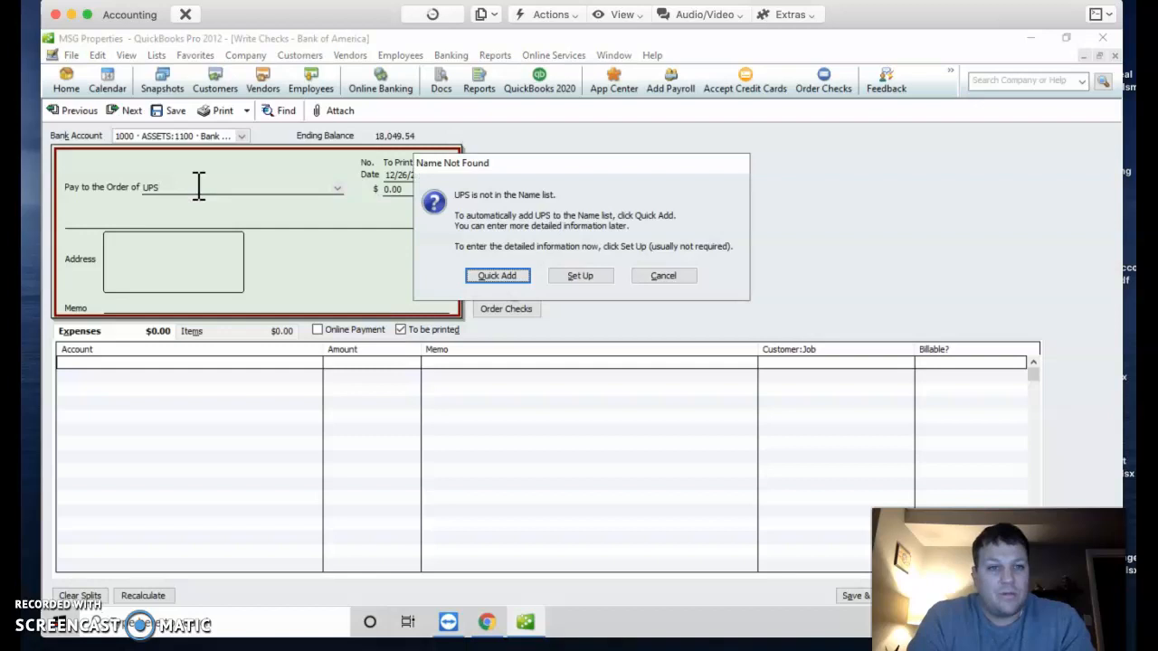
pyautogui.press('Return')
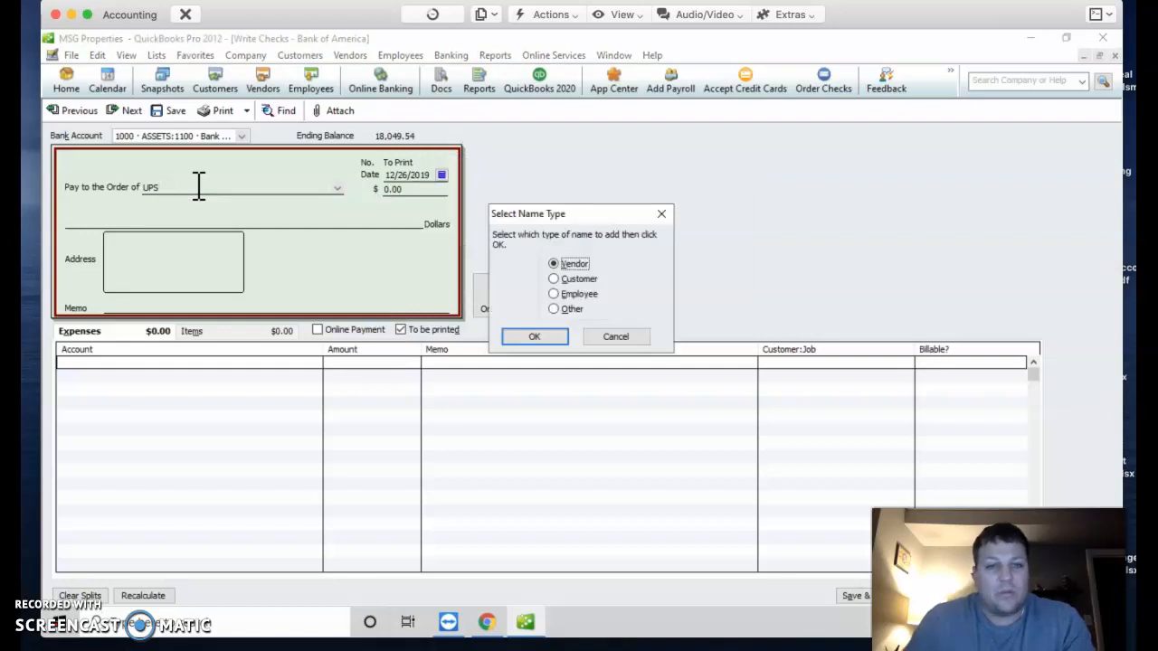
pyautogui.click(622, 341)
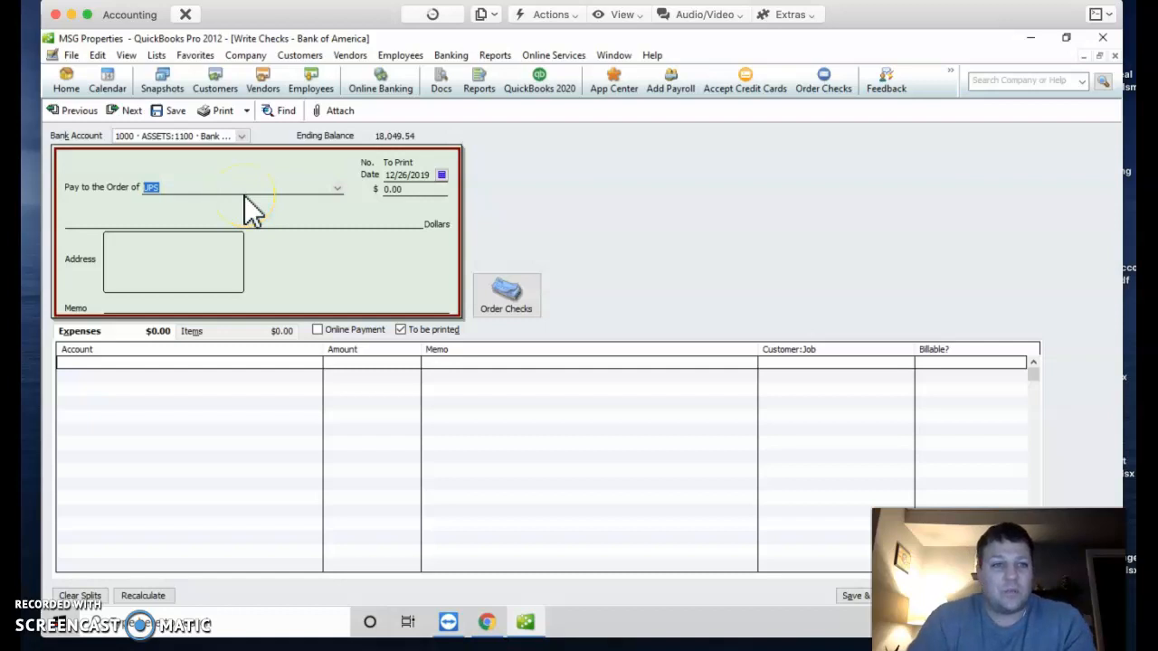
pyautogui.press('BackSpace')
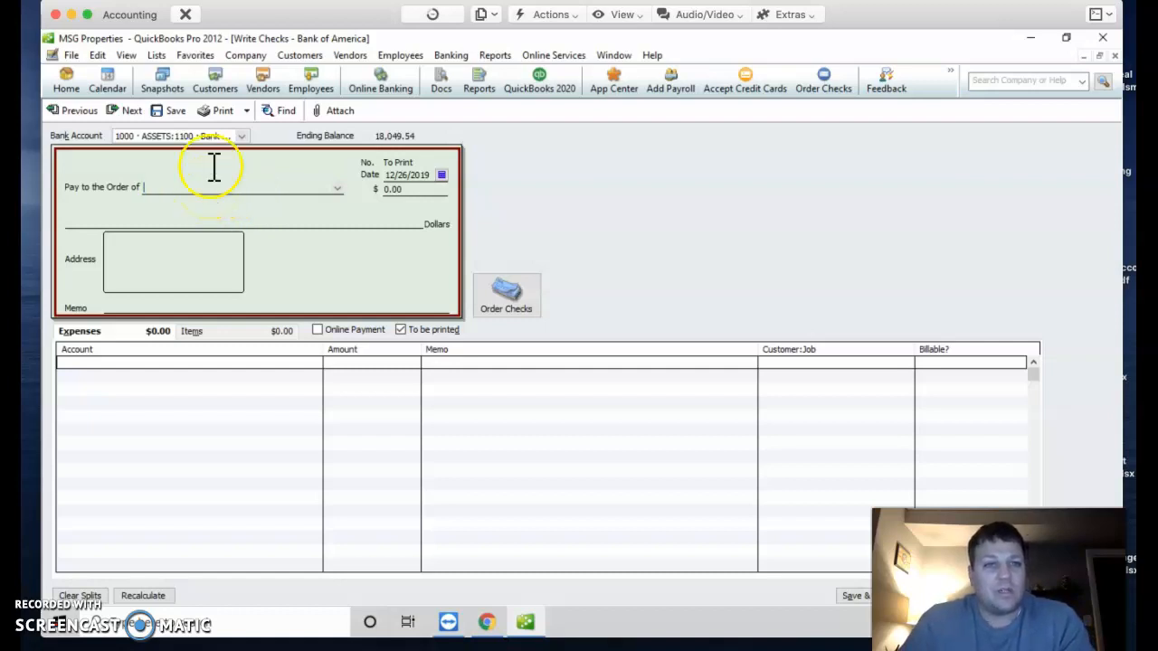
# Step: Re-enter UPS as the payee and Quick Add it as a new vendor
pyautogui.click(341, 58)
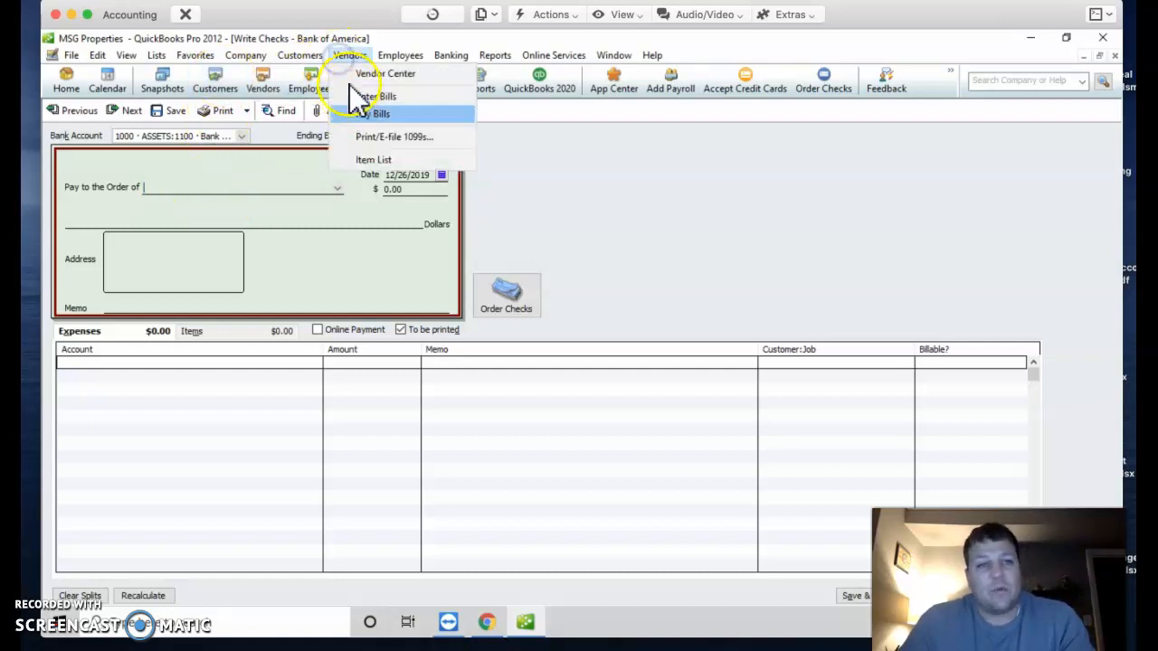
pyautogui.click(190, 193)
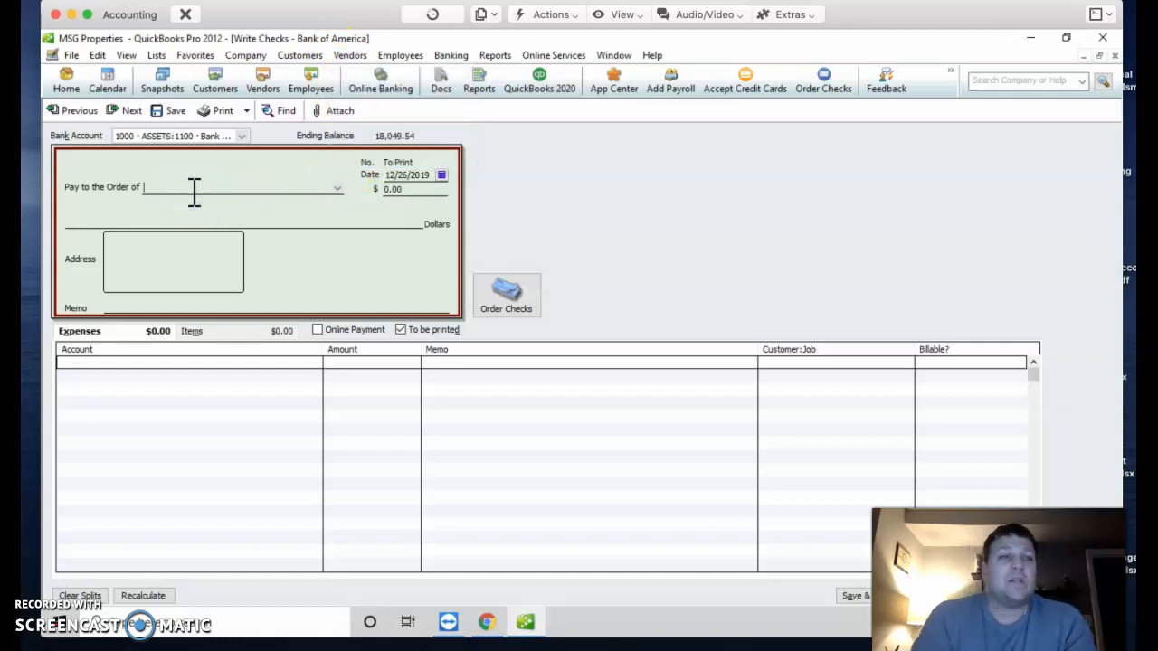
pyautogui.write('UPS')
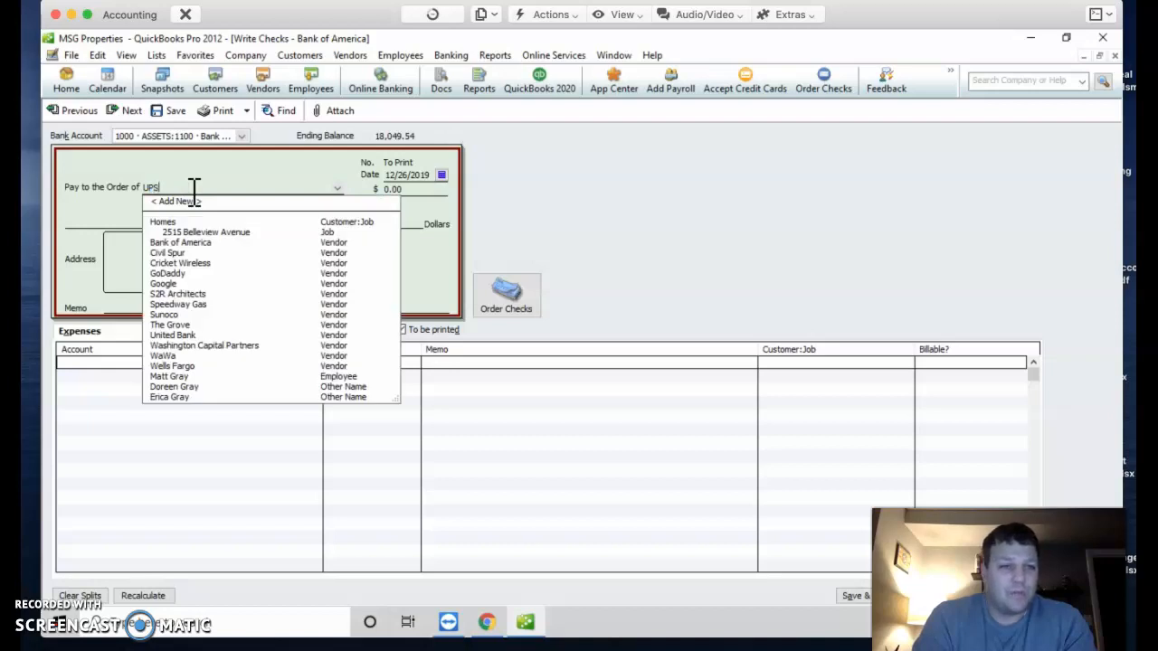
pyautogui.press('Tab')
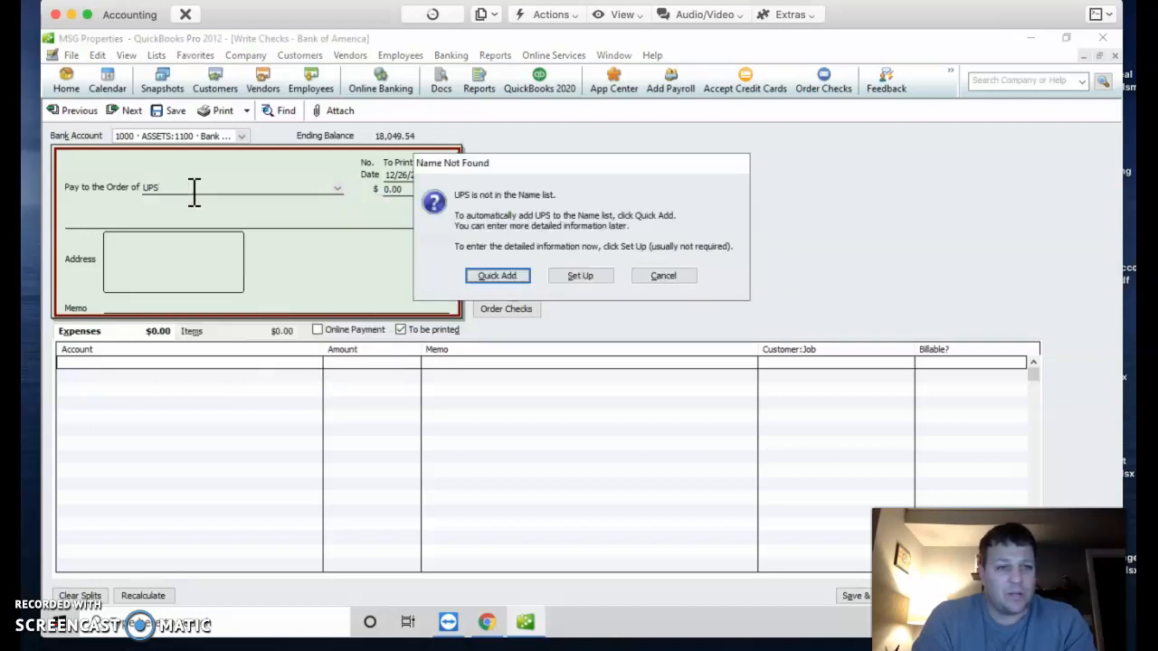
pyautogui.click(503, 276)
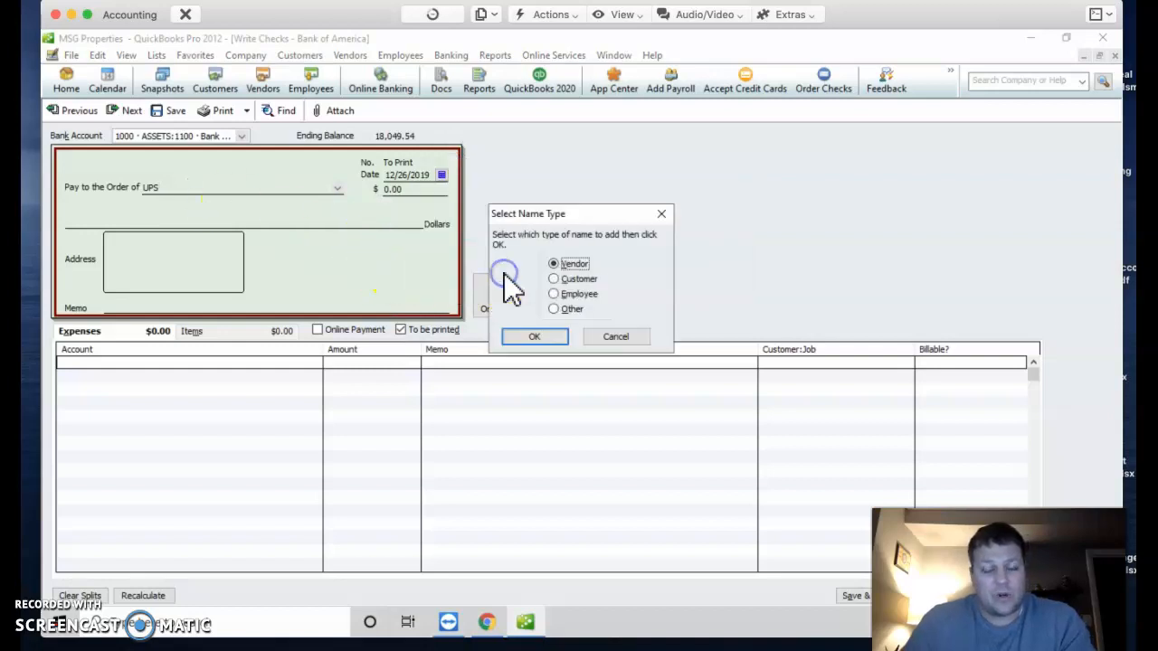
pyautogui.click(538, 338)
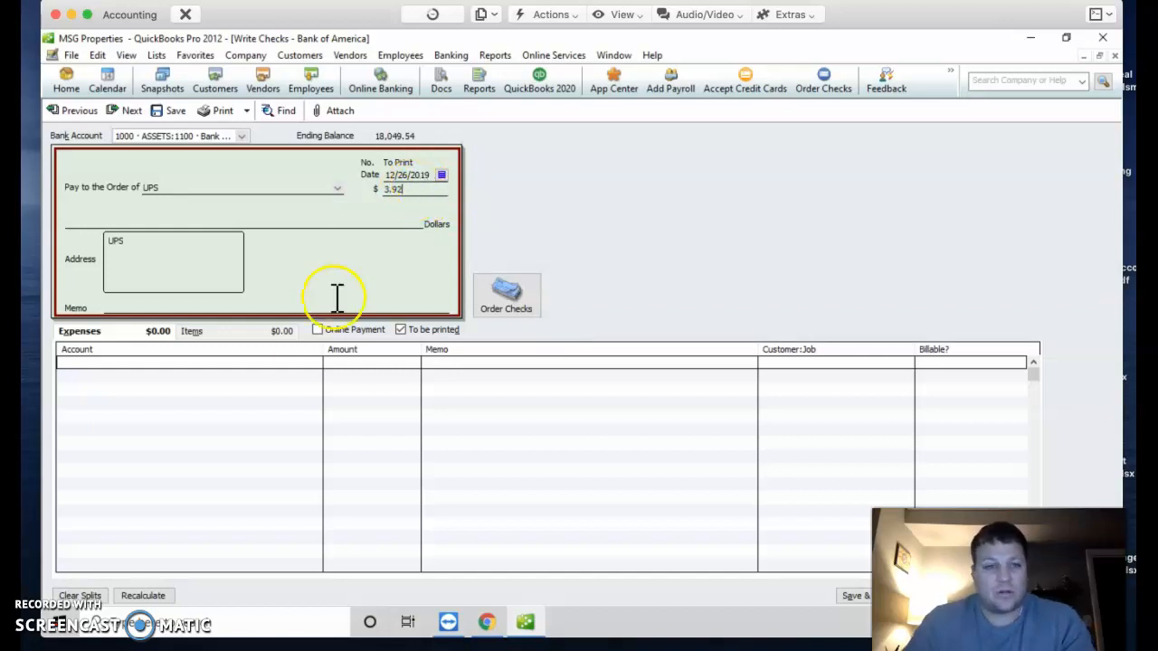
# Step: Commit the 3.92 amount and try 9310 Google Services, then 9300 Website Hosting, as expense account
pyautogui.click(207, 366)
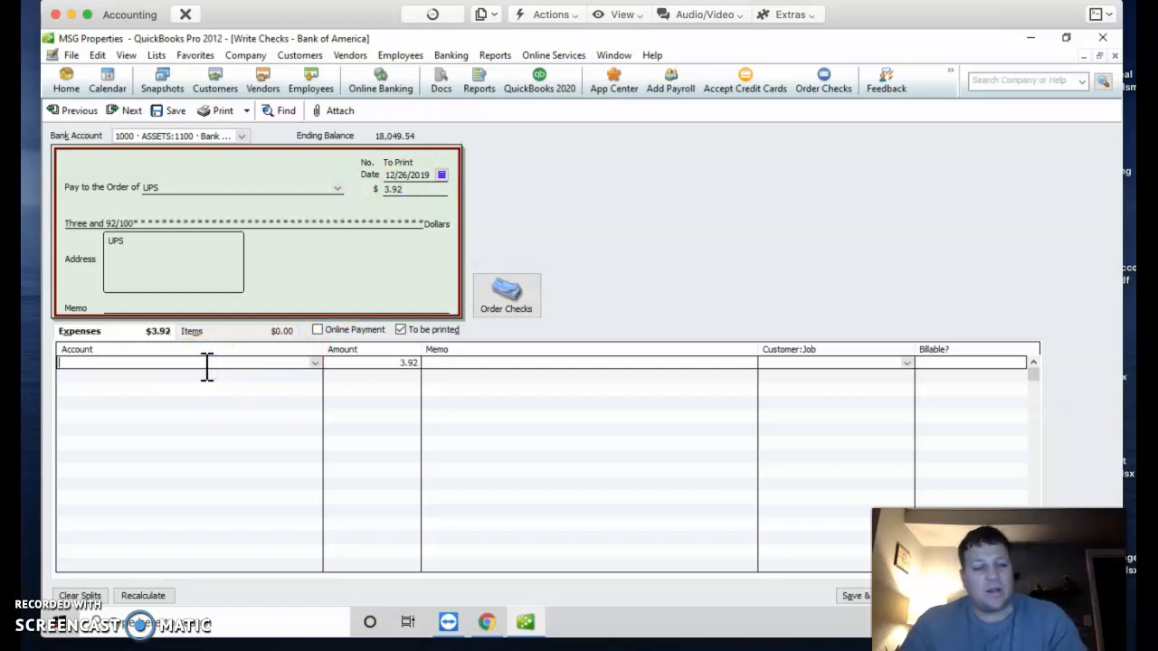
pyautogui.click(308, 367)
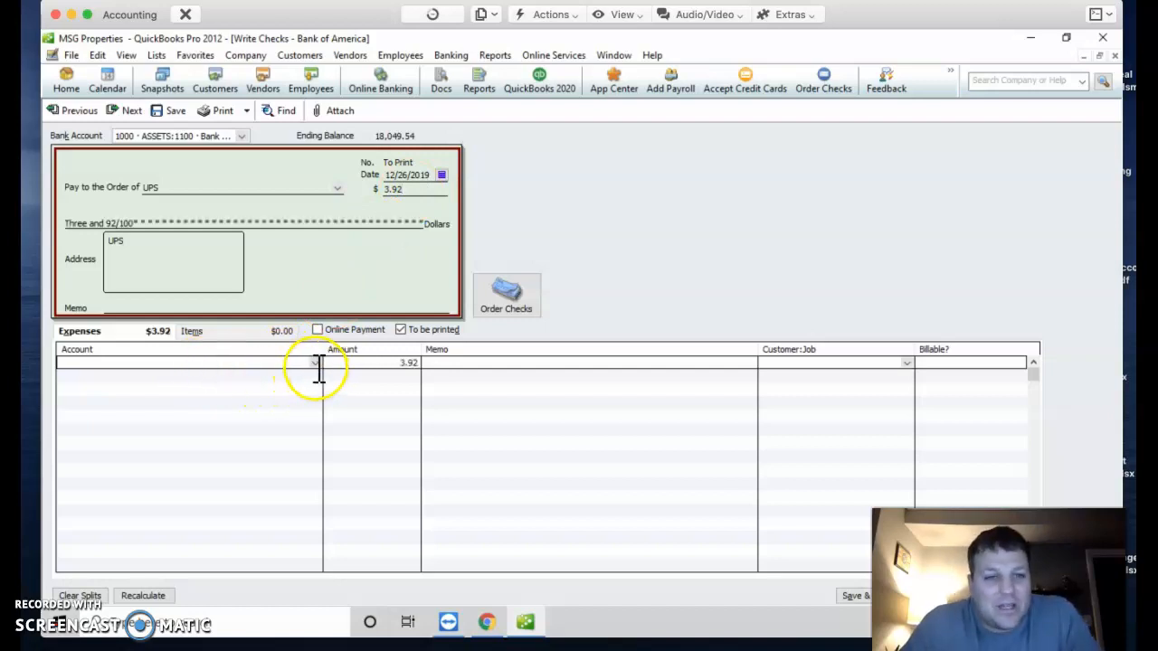
pyautogui.click(315, 363)
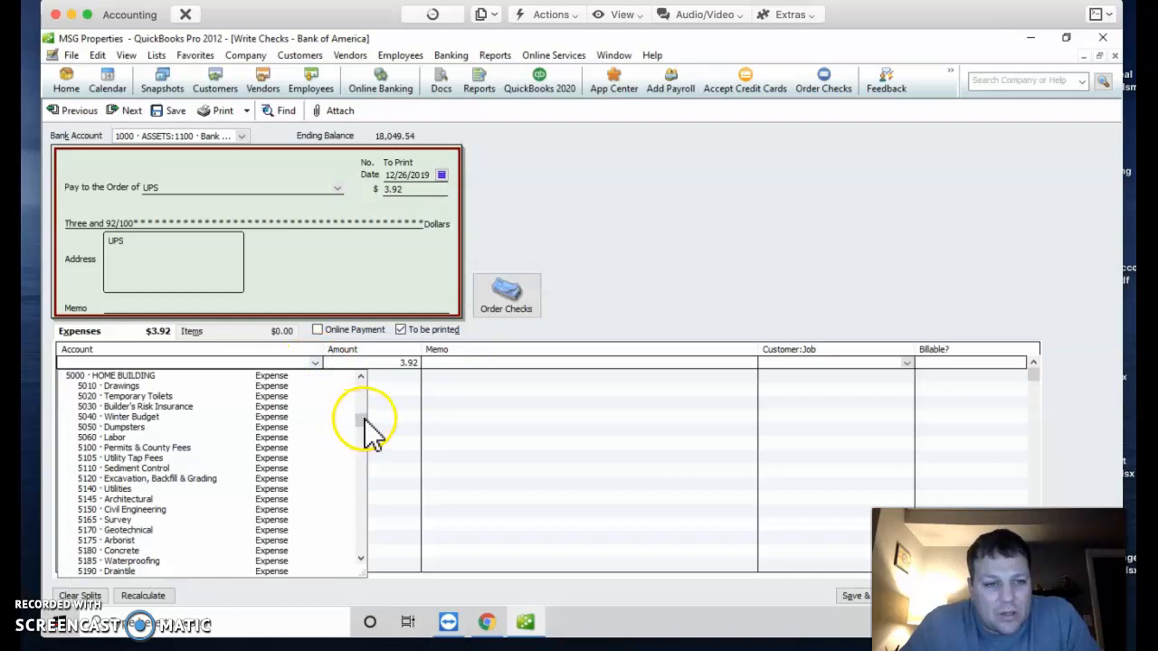
pyautogui.click(361, 381)
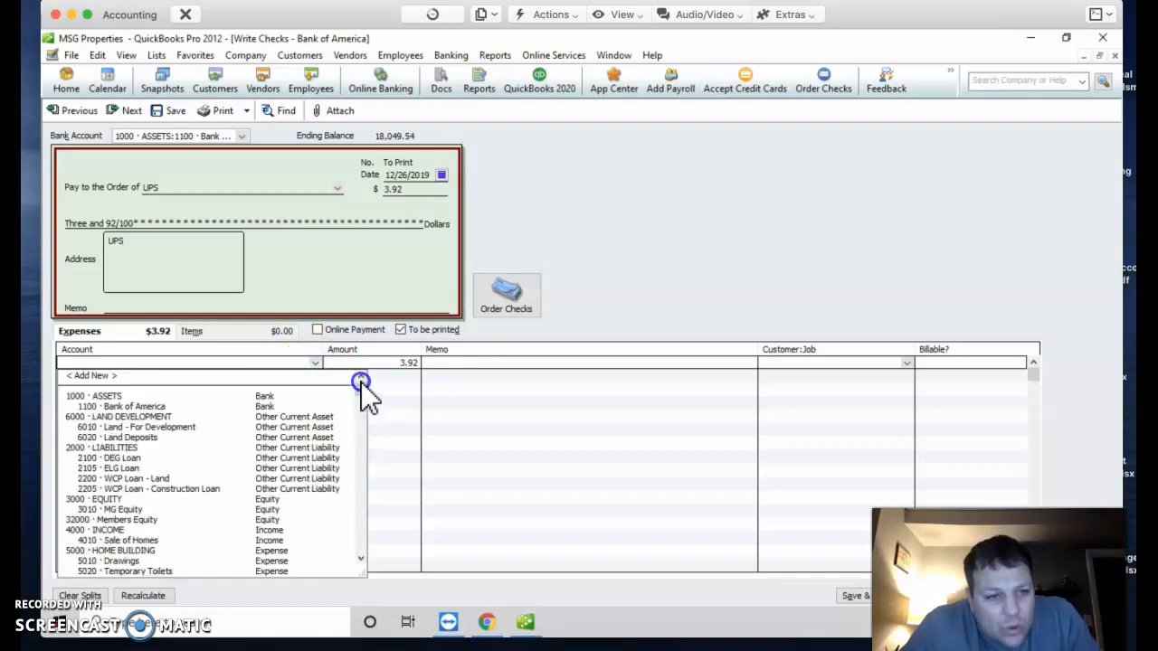
pyautogui.click(361, 403)
pyautogui.moveTo(362, 403); pyautogui.dragTo(361, 443)
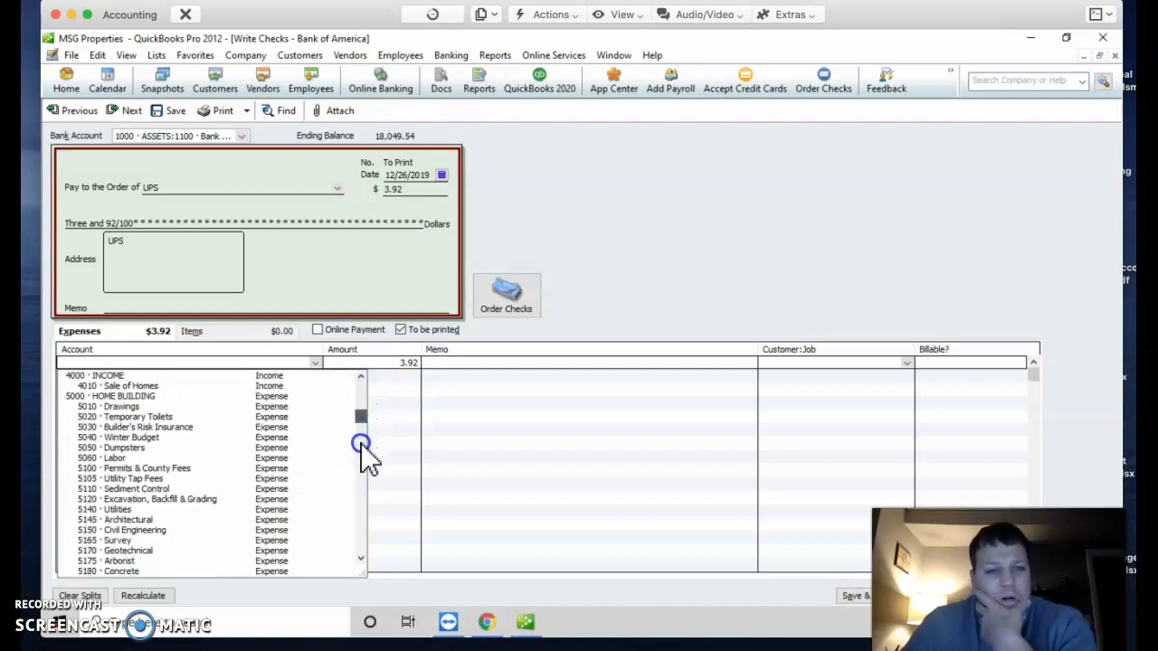
pyautogui.moveTo(362, 493); pyautogui.dragTo(360, 547)
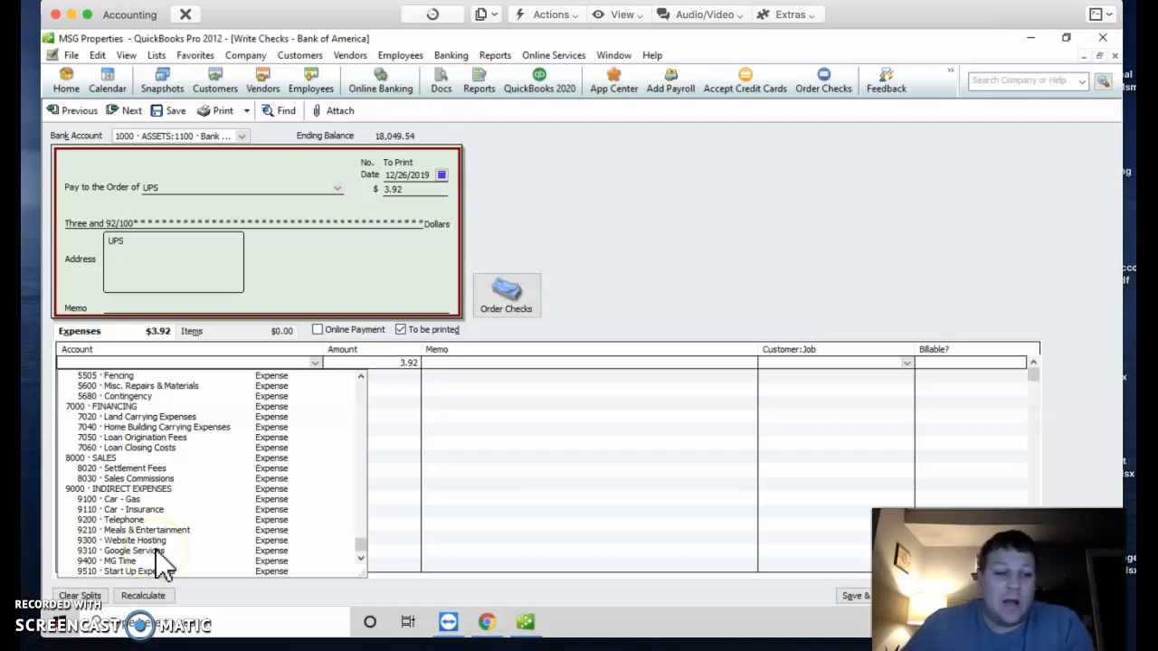
pyautogui.click(136, 551)
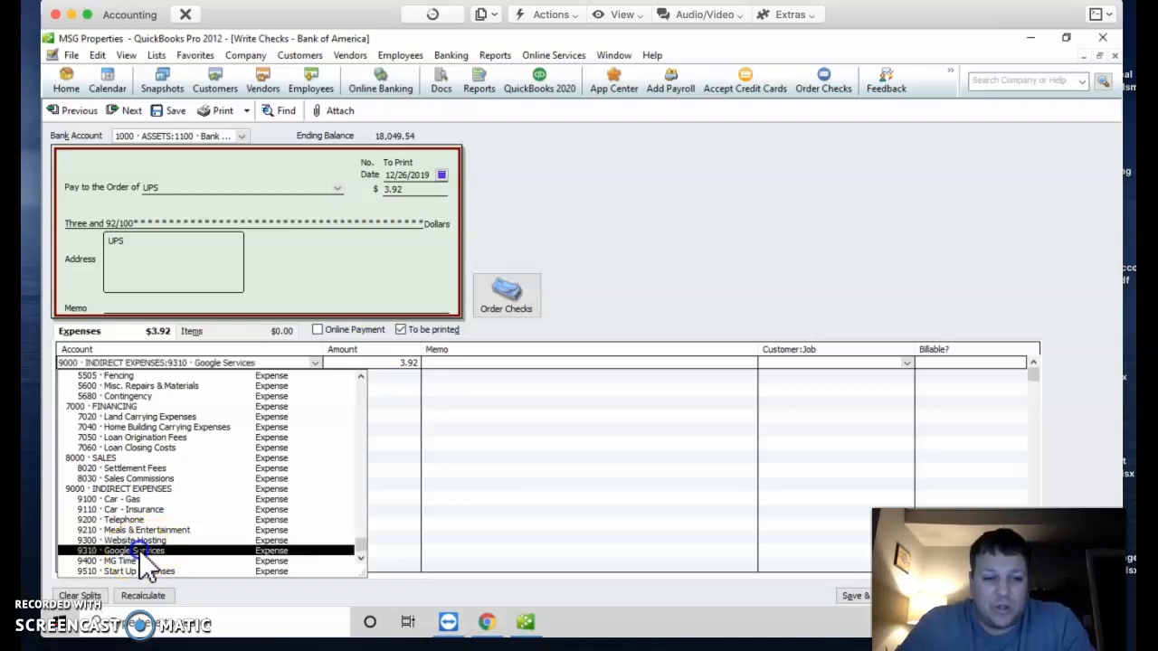
pyautogui.click(136, 542)
# Step: Set the expense account to 9000 INDIRECT EXPENSES with memo GoPro and Save & New
pyautogui.click(448, 363)
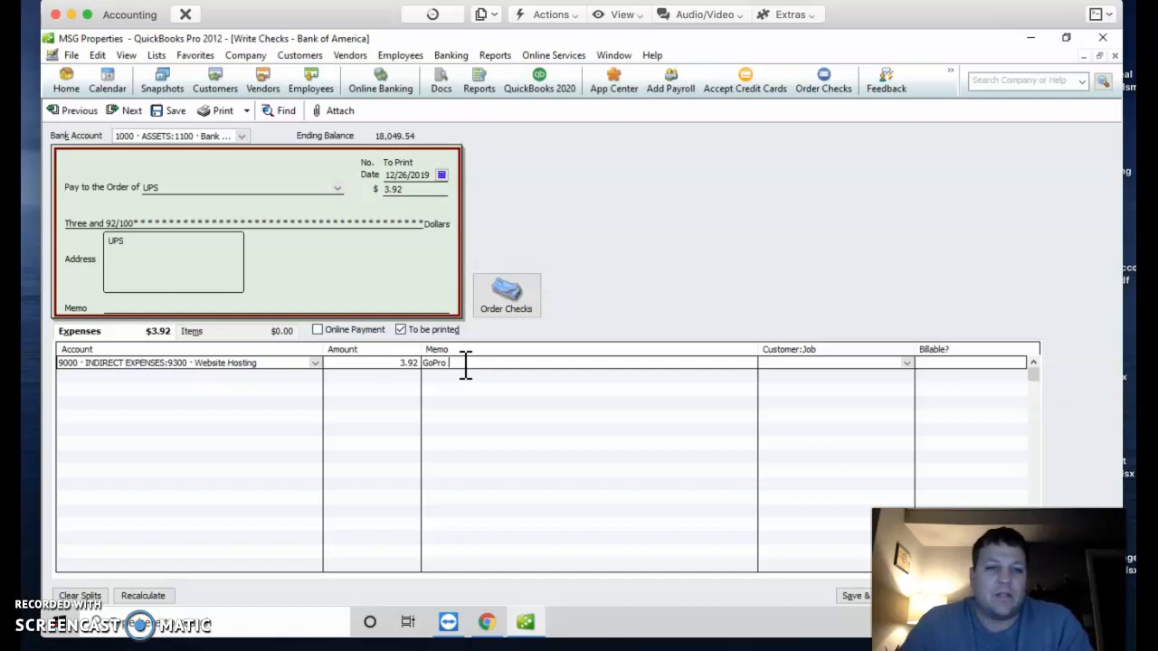
pyautogui.click(318, 351)
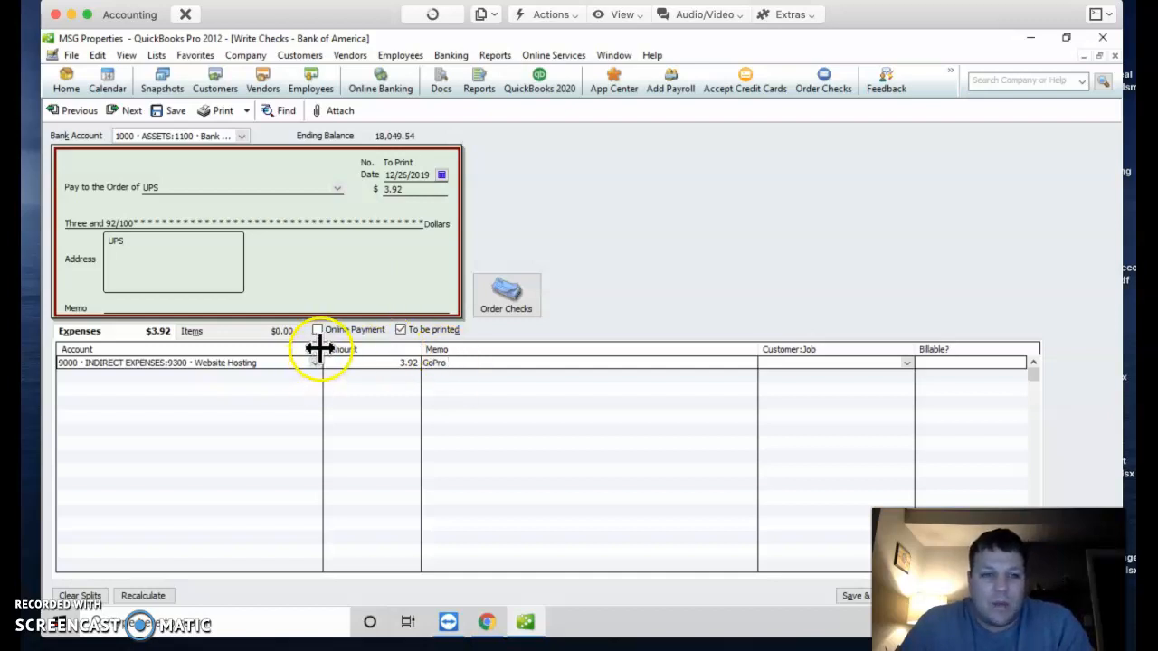
pyautogui.click(317, 363)
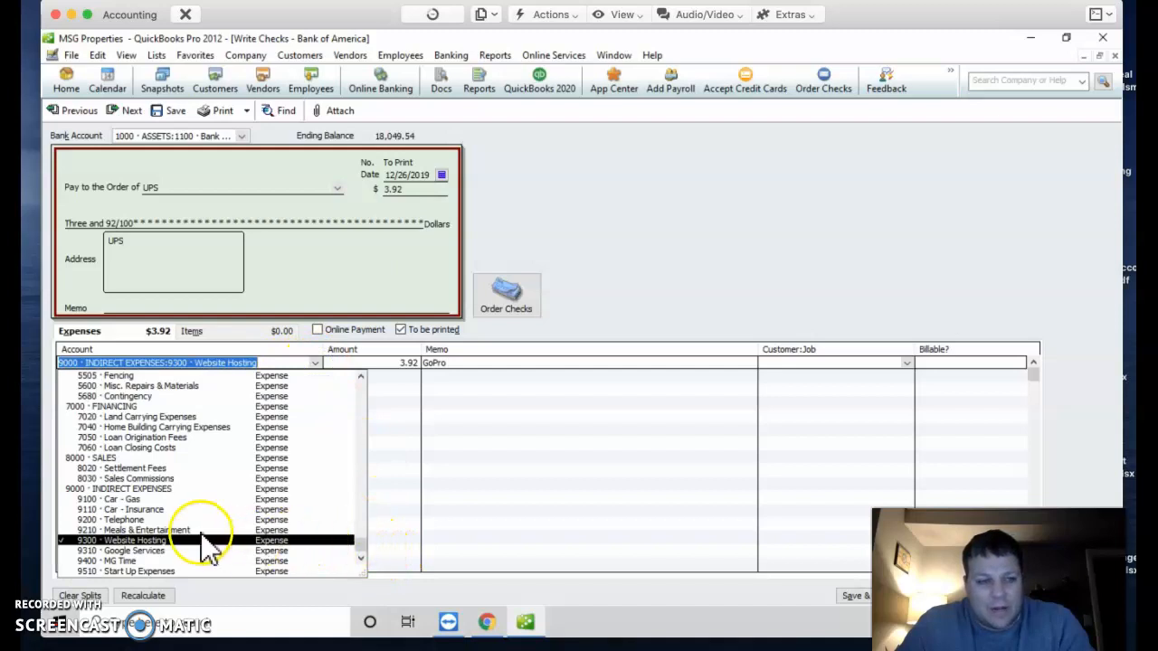
pyautogui.click(150, 490)
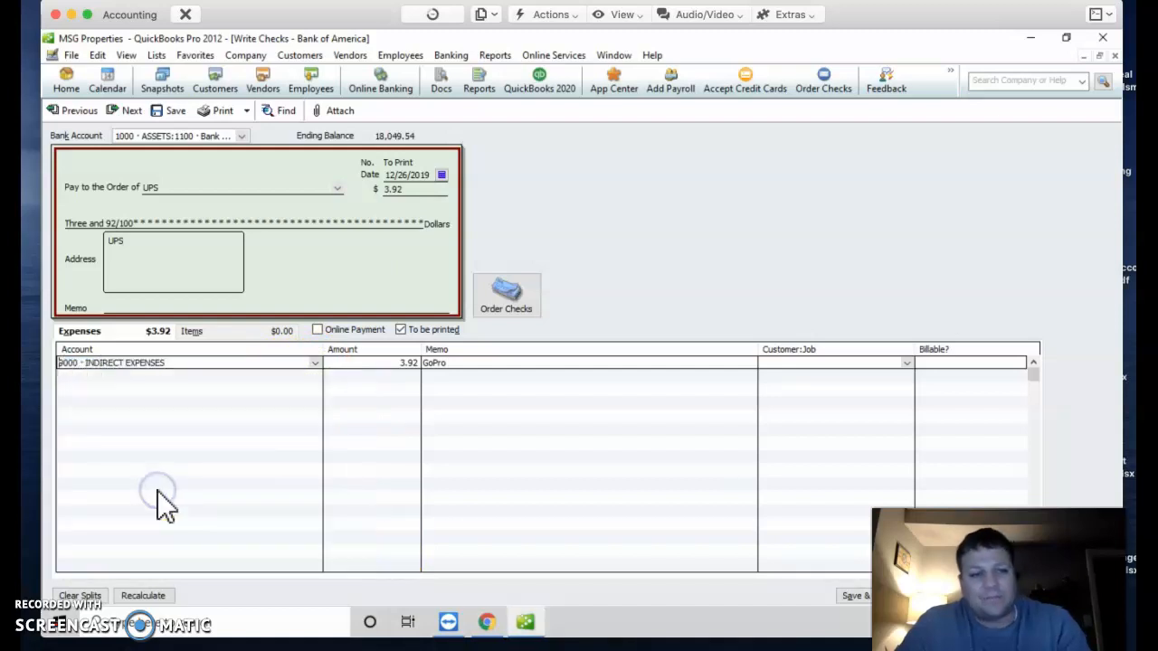
pyautogui.click(315, 363)
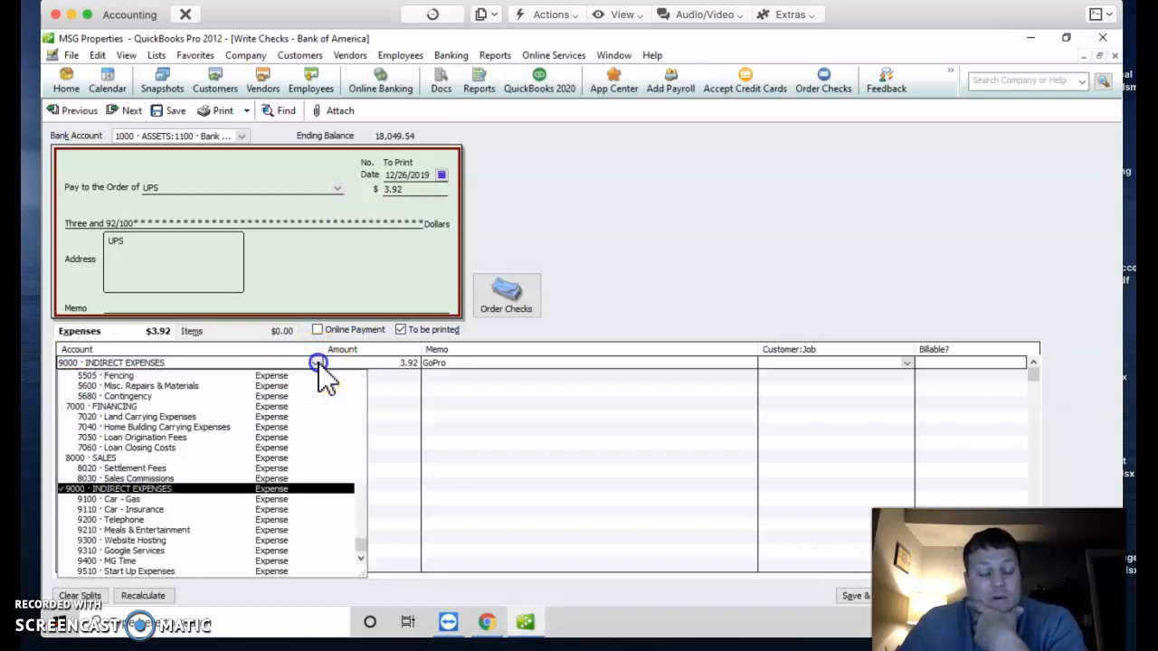
pyautogui.click(600, 362)
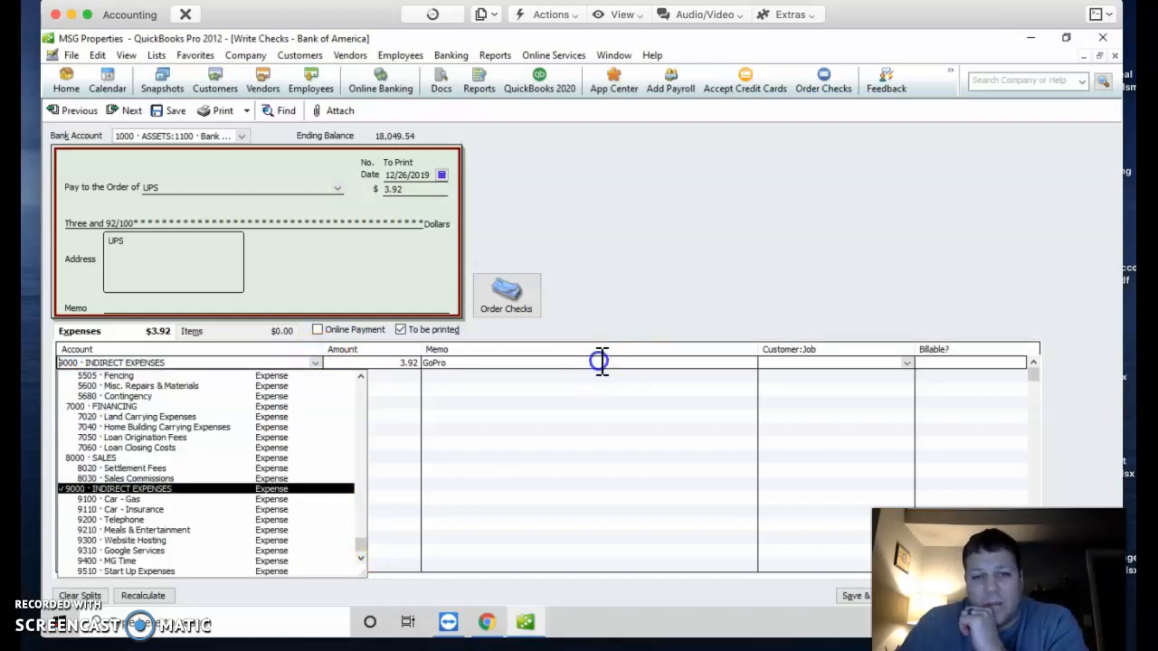
pyautogui.click(480, 364)
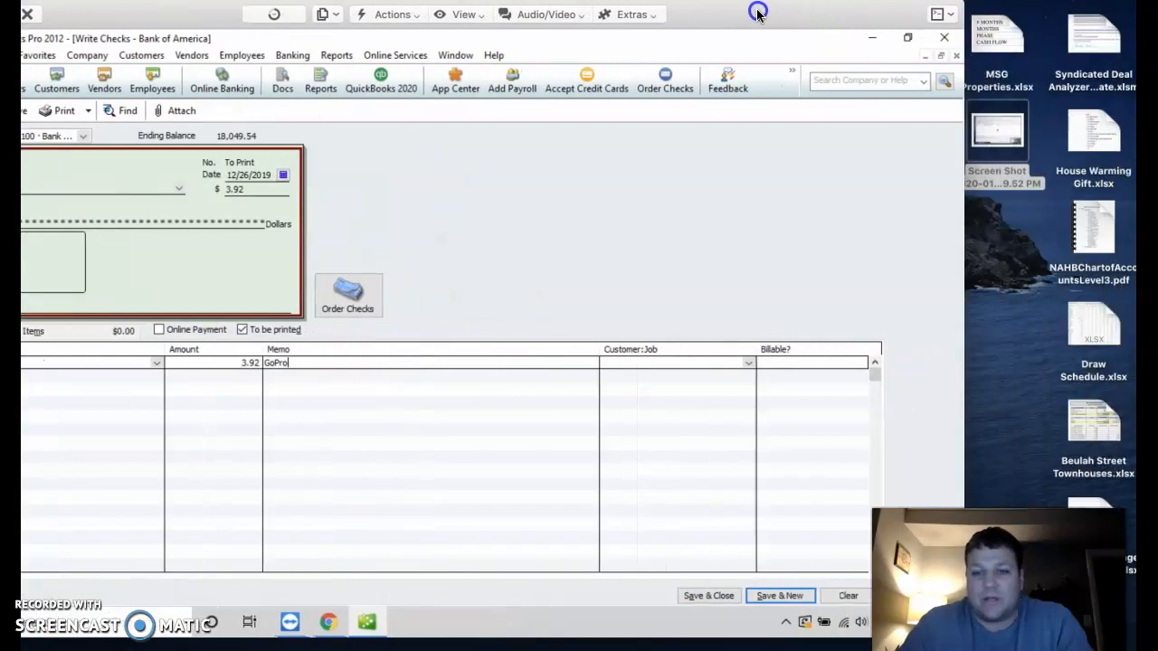
pyautogui.click(772, 590)
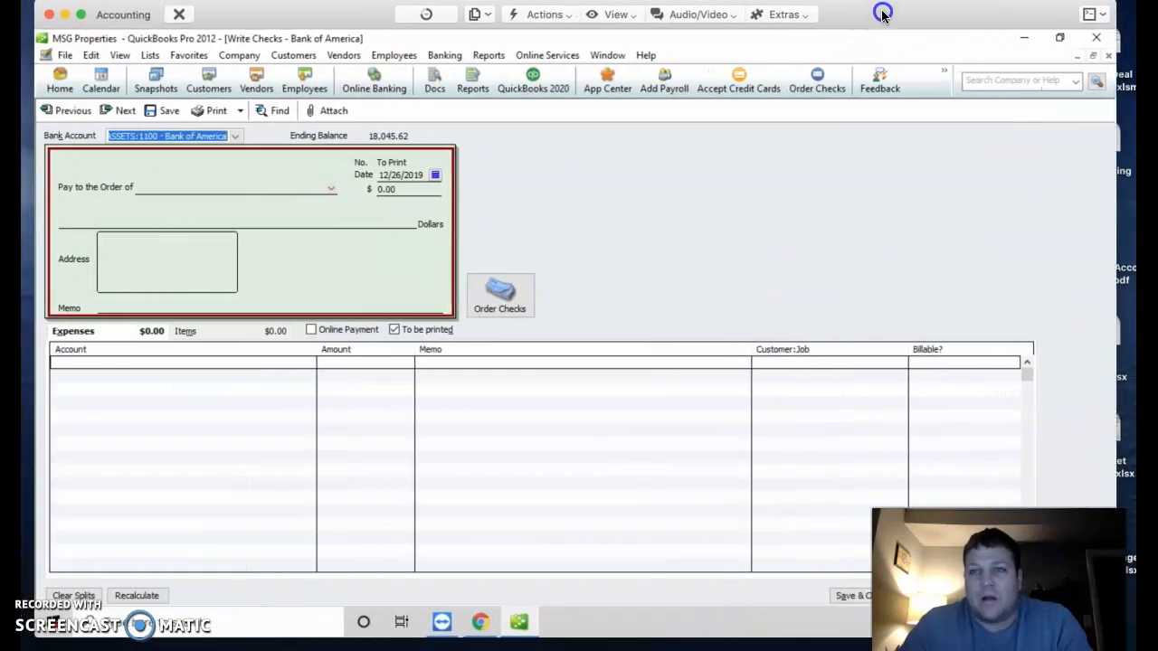
pyautogui.moveTo(0, 118); pyautogui.dragTo(531, 73)
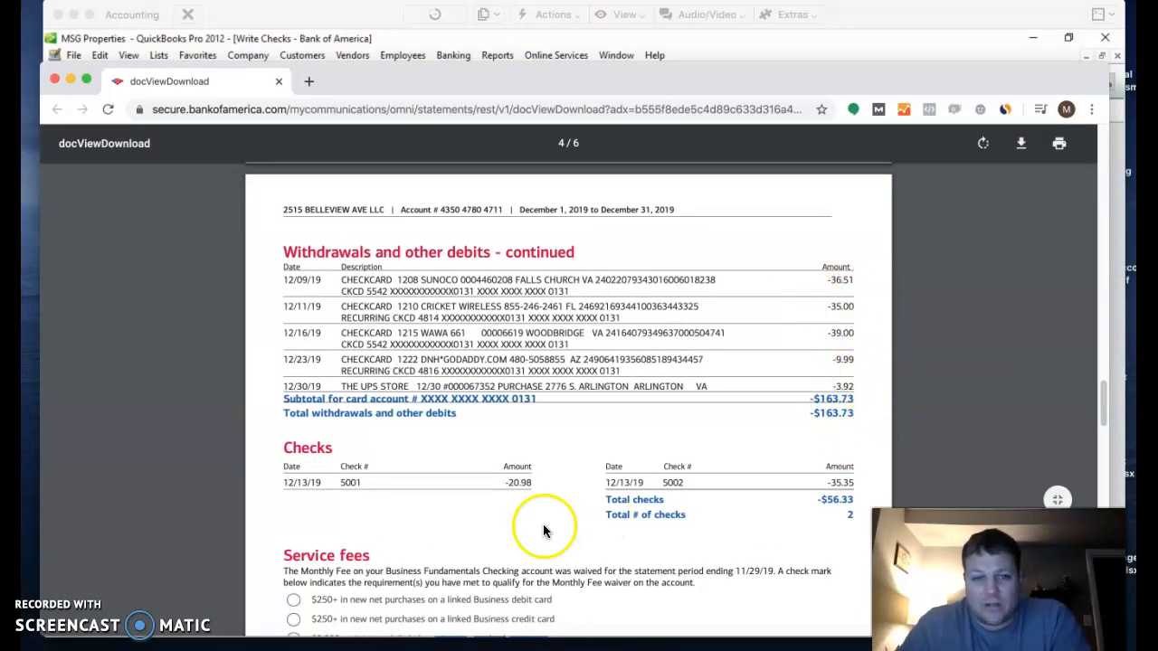
pyautogui.moveTo(507, 482); pyautogui.dragTo(582, 483)
pyautogui.moveTo(855, 482); pyautogui.dragTo(803, 482)
pyautogui.scroll(5, 836, 435)
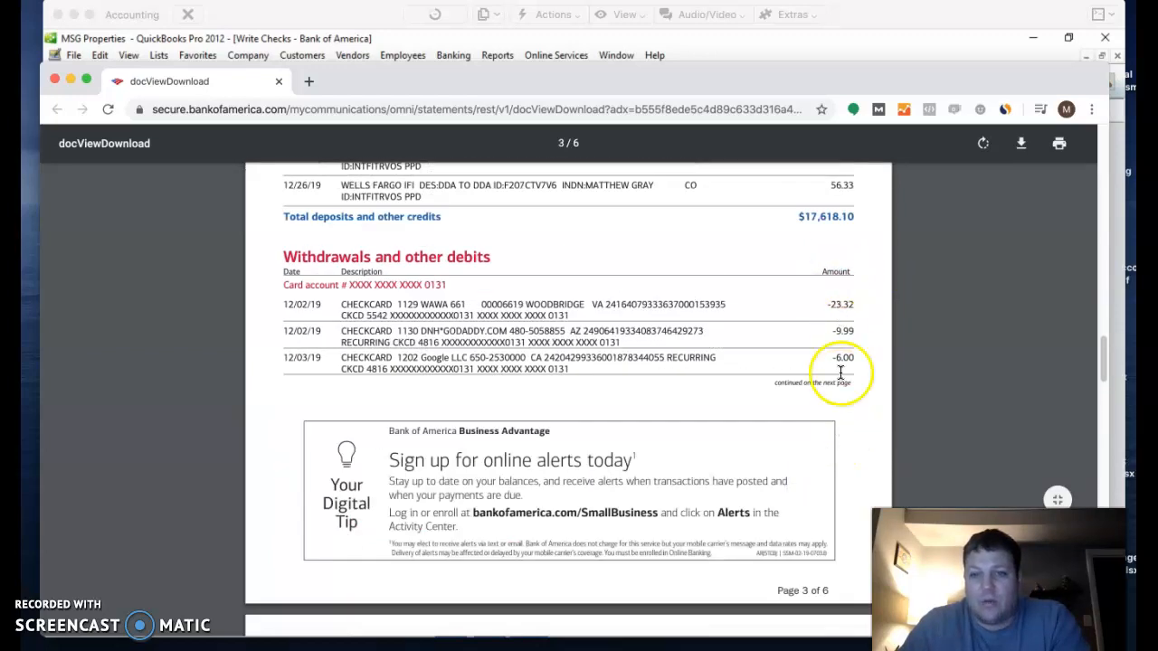
pyautogui.click(832, 54)
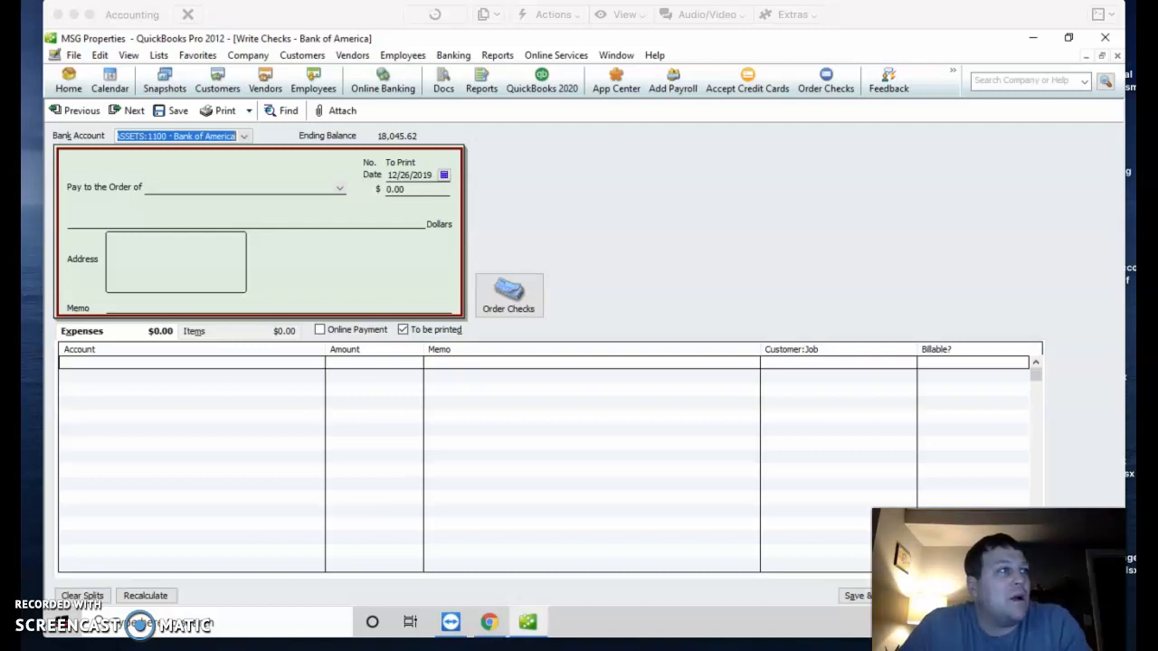
# Step: Make the check out to the saved individual payee for 20.98 and select its memo text
pyautogui.click(201, 190)
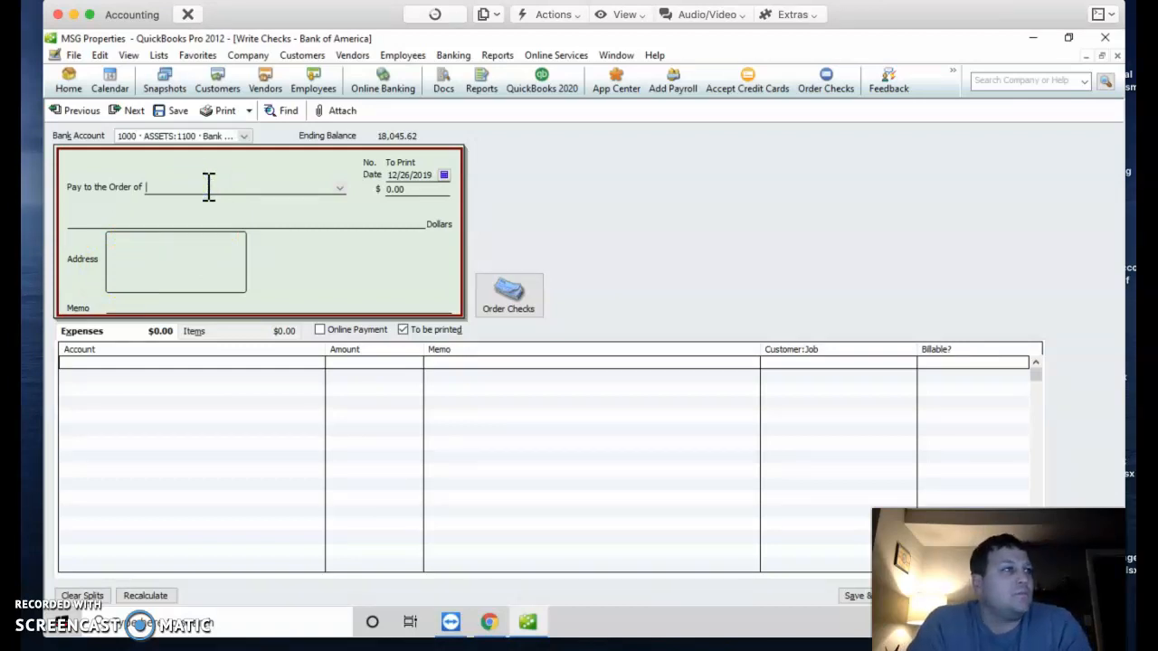
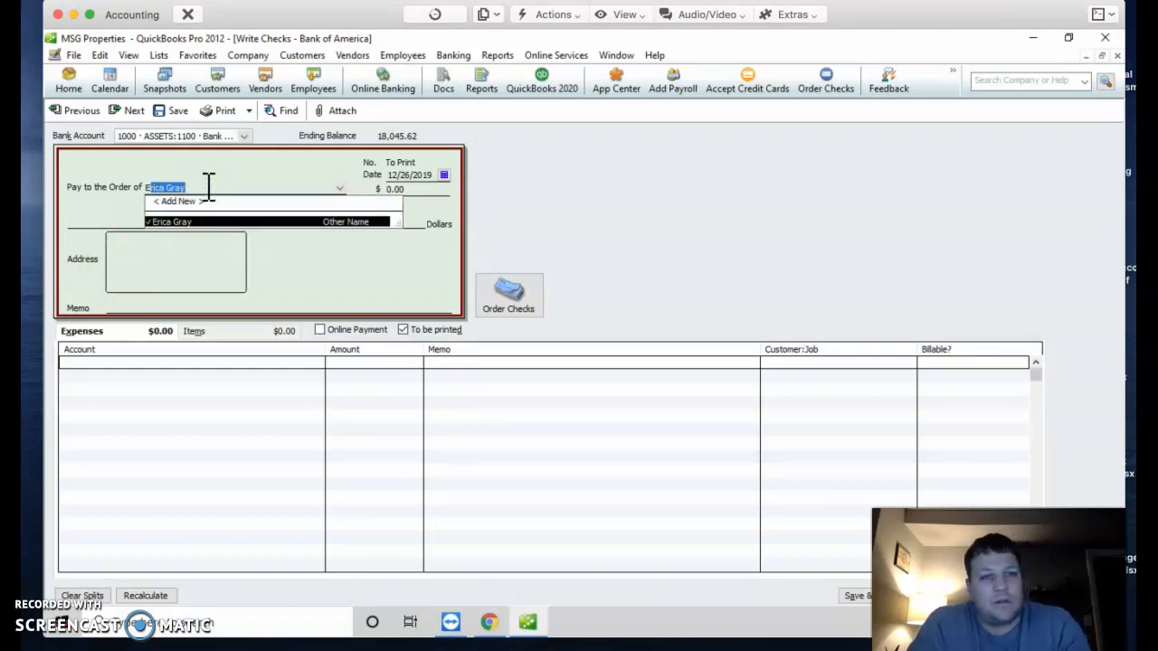
pyautogui.press('Tab')
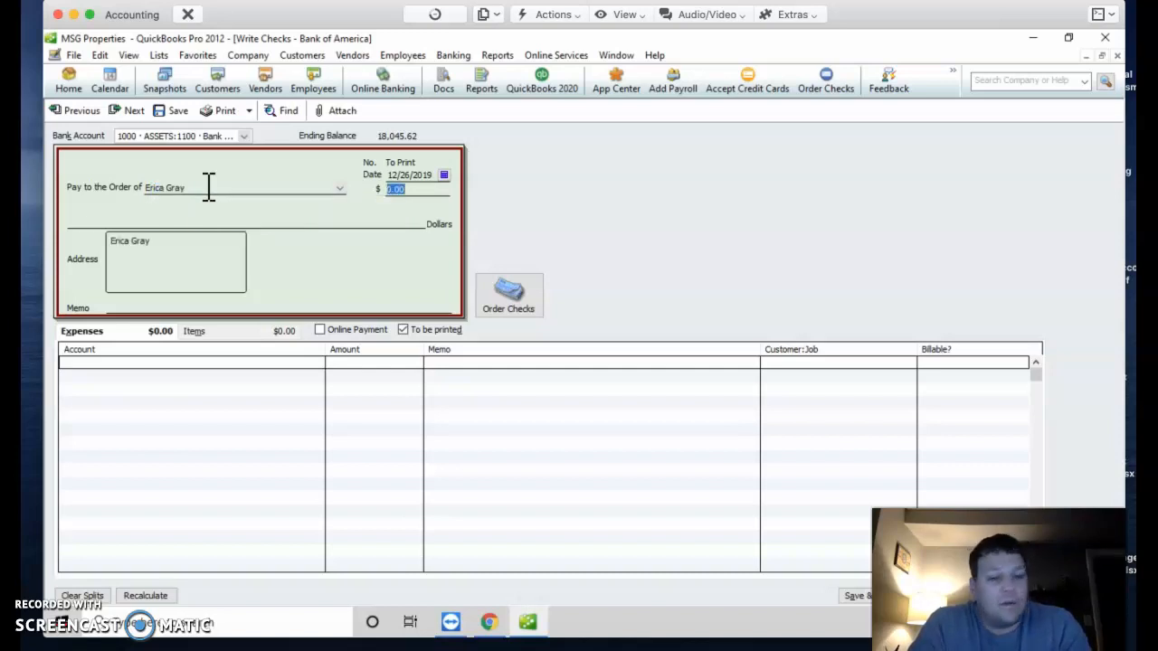
pyautogui.press('Tab')
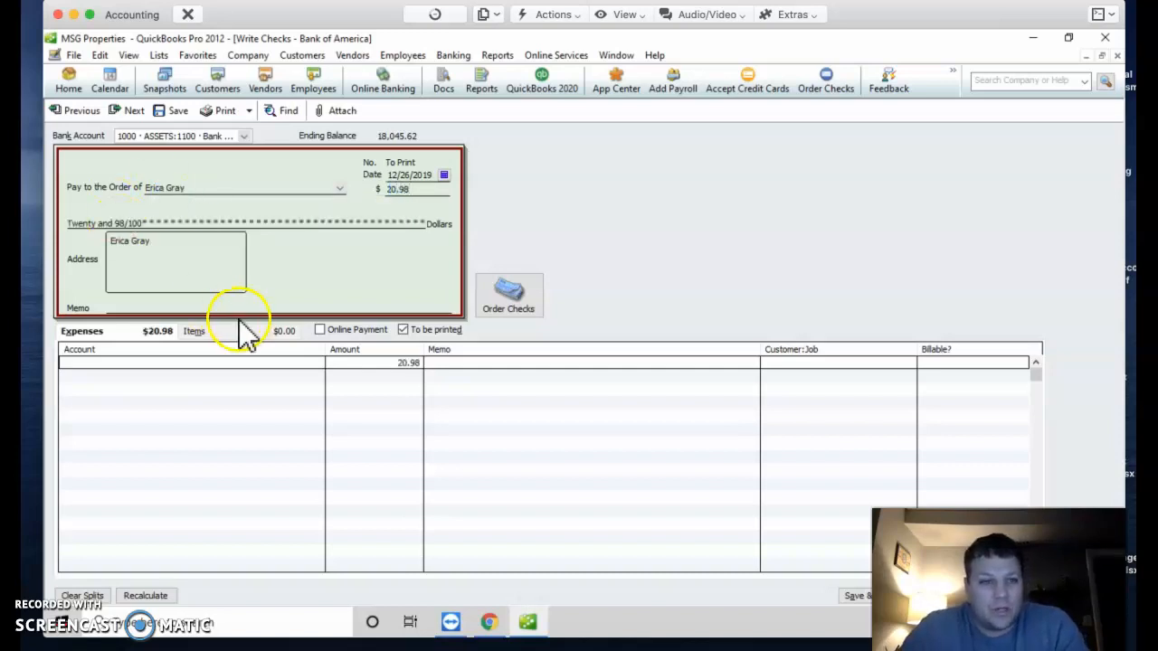
pyautogui.click(130, 308)
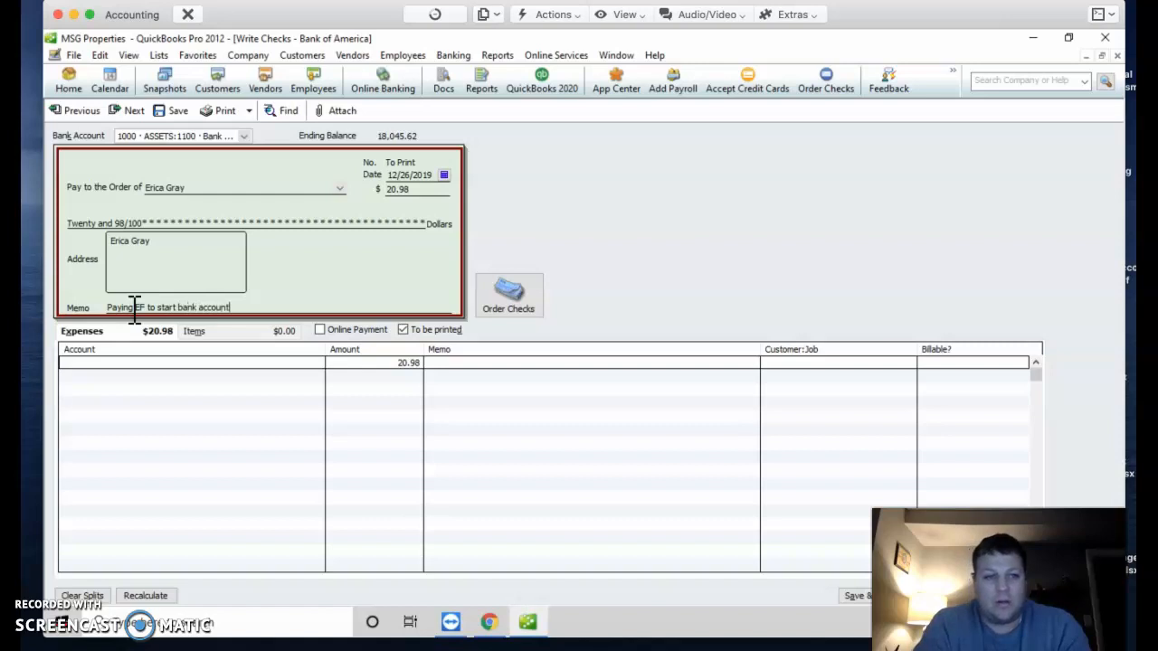
pyautogui.doubleClick(132, 308)
pyautogui.click(222, 307)
pyautogui.keyDown('shift'); pyautogui.click(110, 308); pyautogui.keyUp('shift')
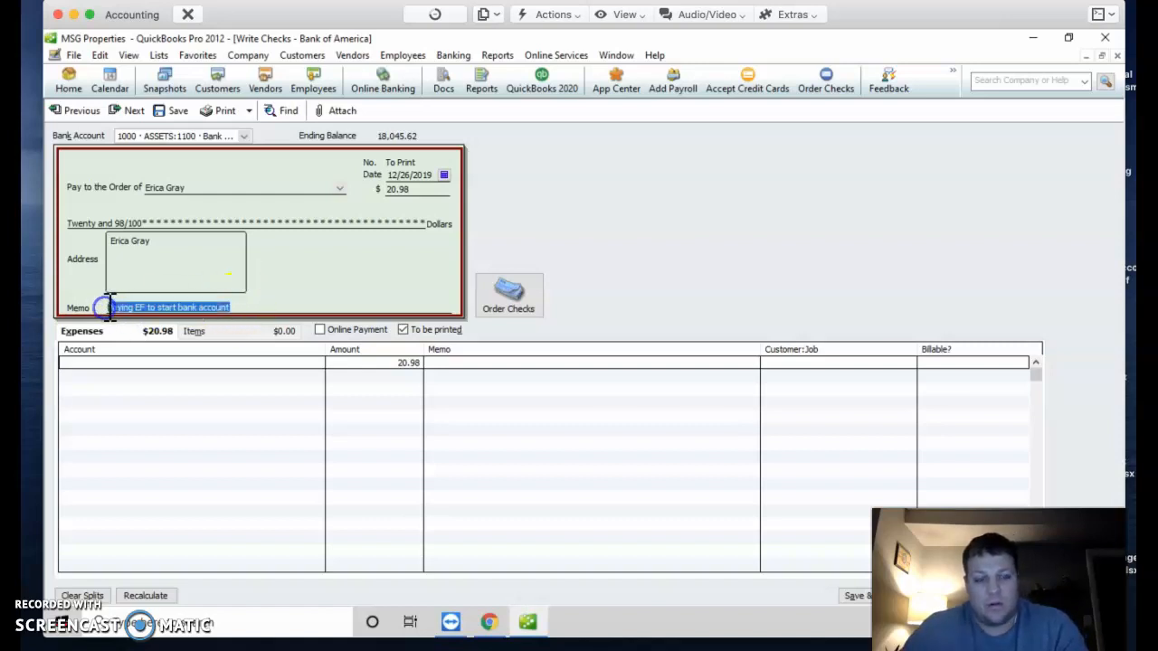
# Step: Copy the check memo and paste it into the expense line's Memo cell
pyautogui.press('super+c')
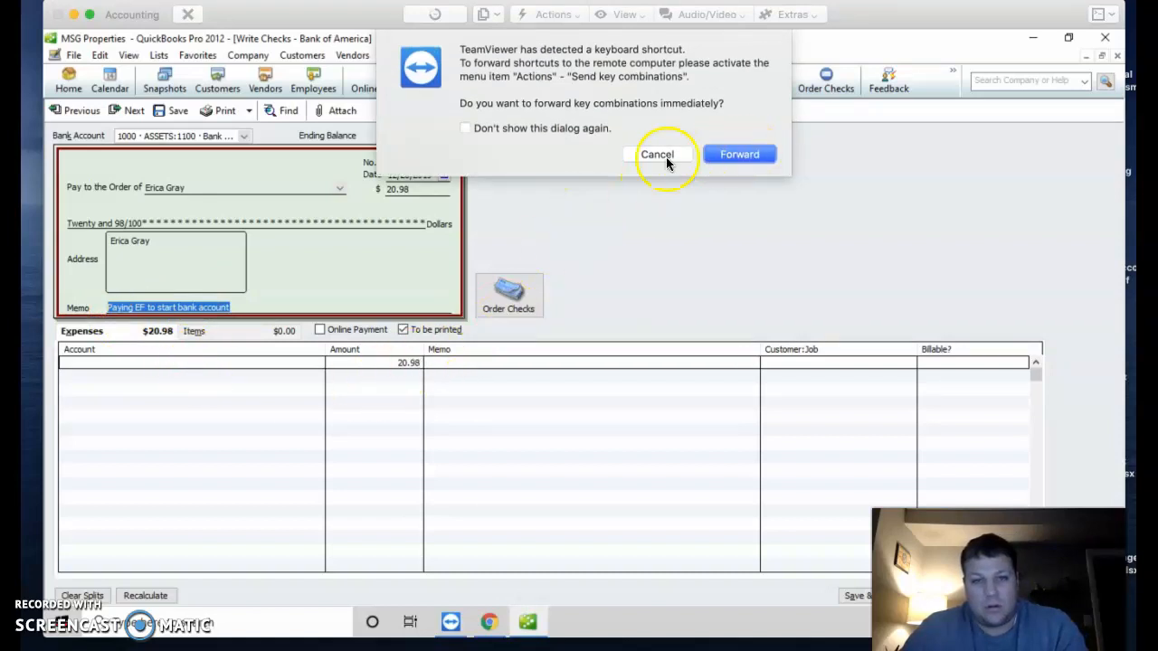
pyautogui.click(666, 159)
pyautogui.click(463, 358)
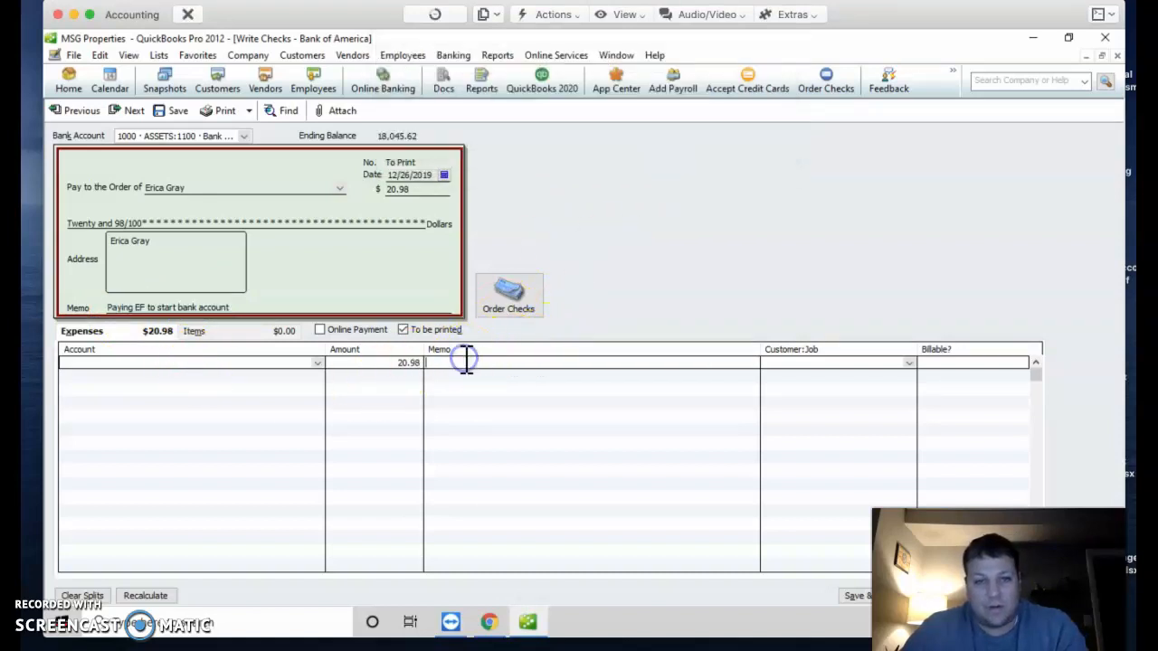
pyautogui.click(440, 362)
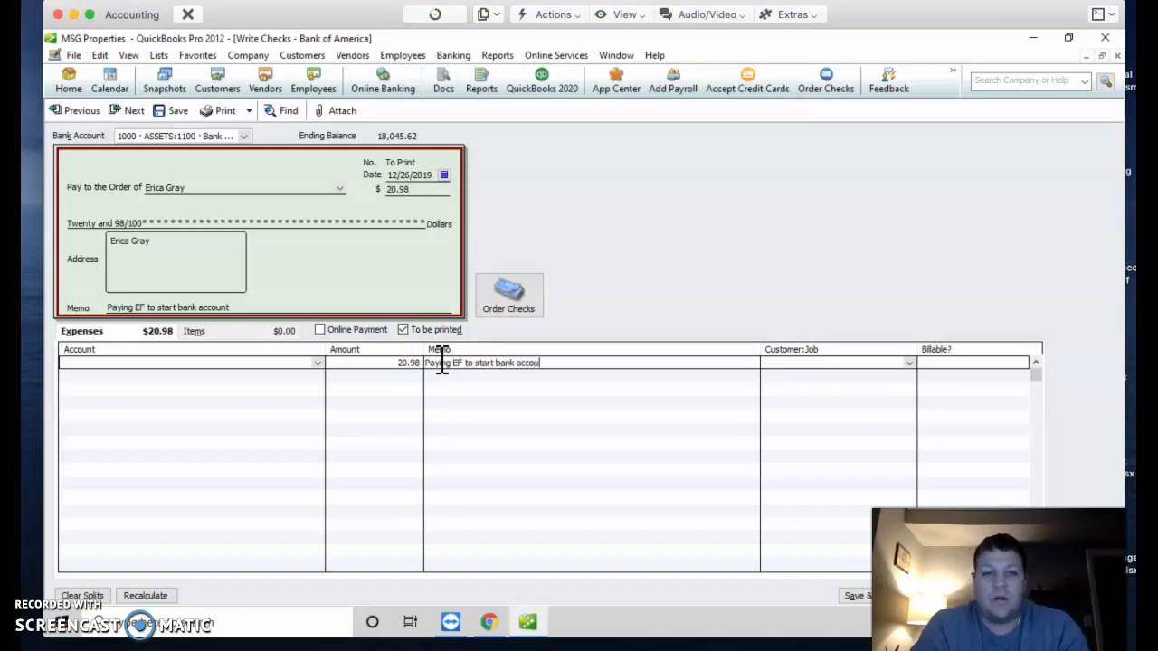
# Step: Browse the expense line's account list without settling on an account yet
pyautogui.click(277, 364)
pyautogui.click(313, 363)
pyautogui.click(369, 518)
pyautogui.click(363, 558)
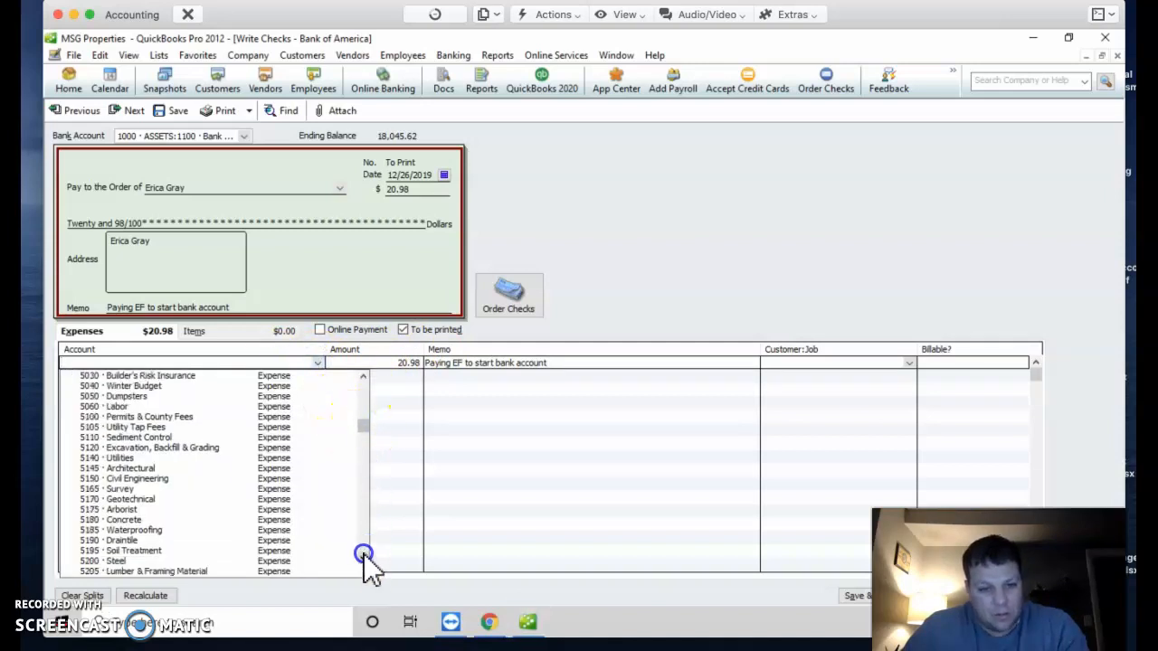
pyautogui.moveTo(367, 460); pyautogui.dragTo(364, 554)
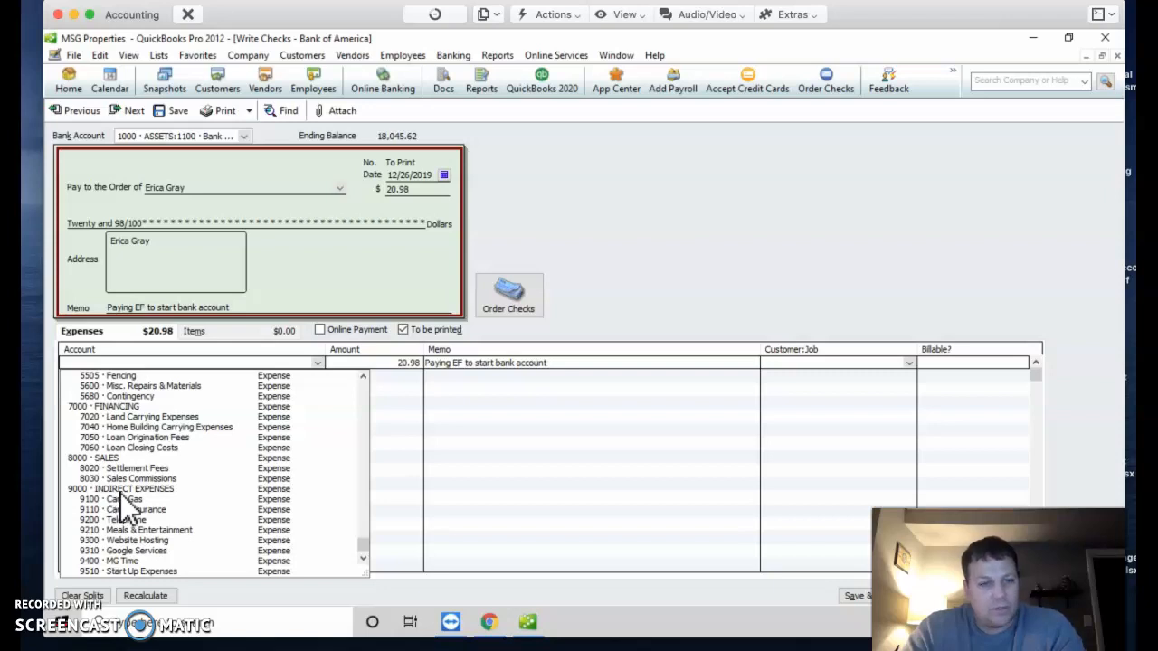
pyautogui.click(568, 362)
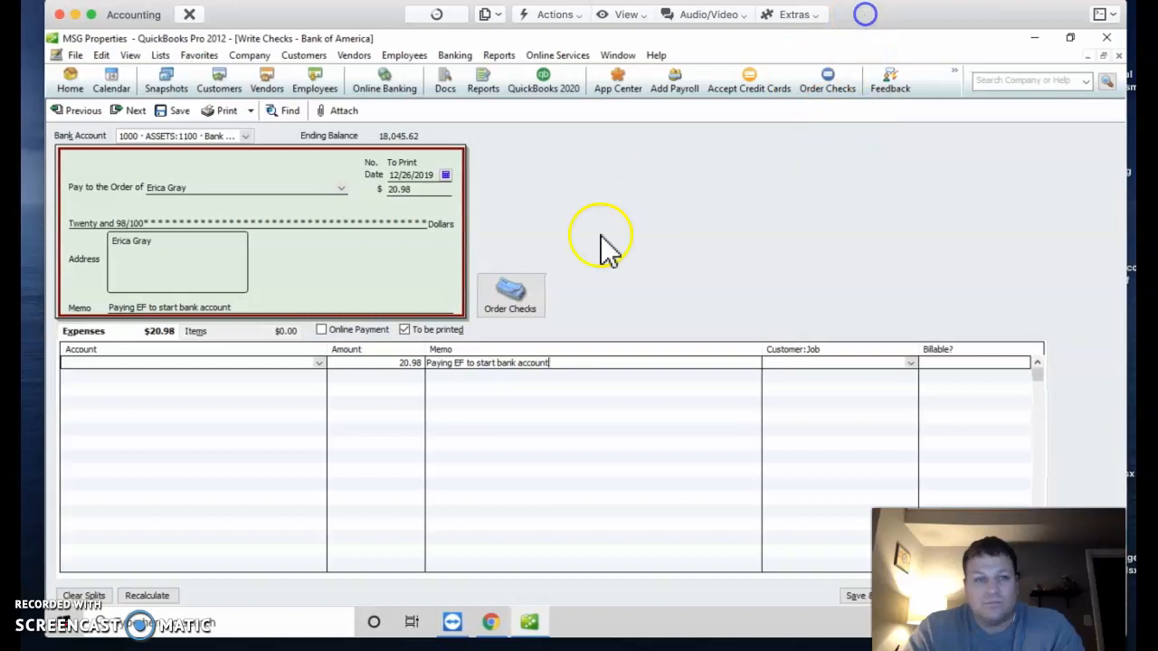
pyautogui.click(319, 364)
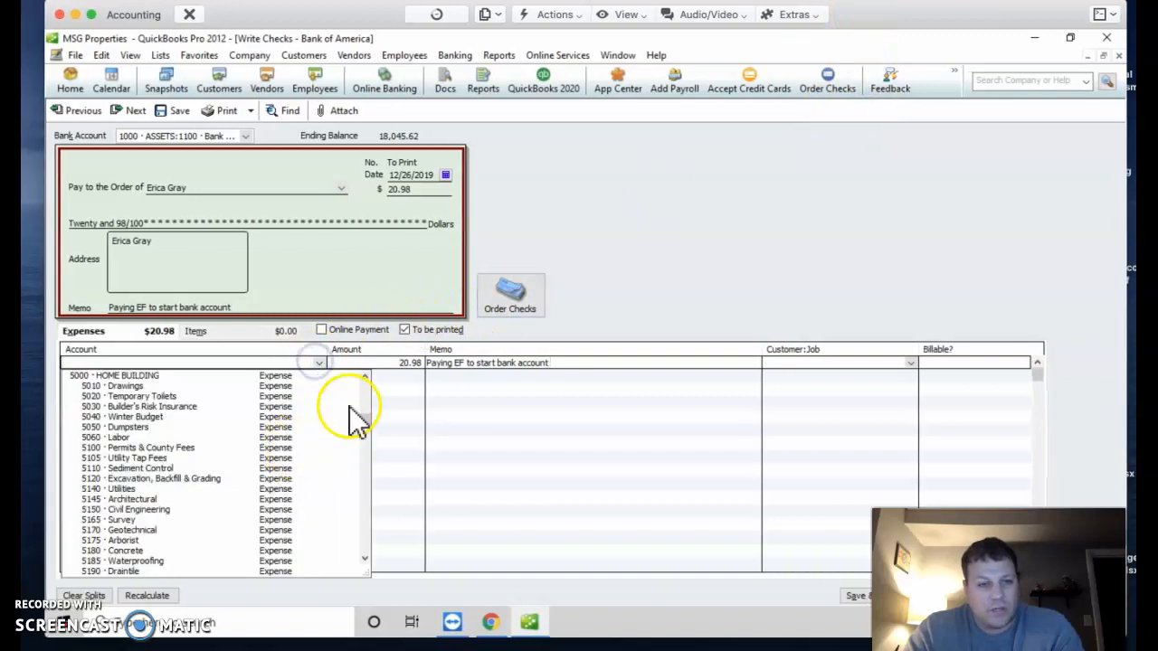